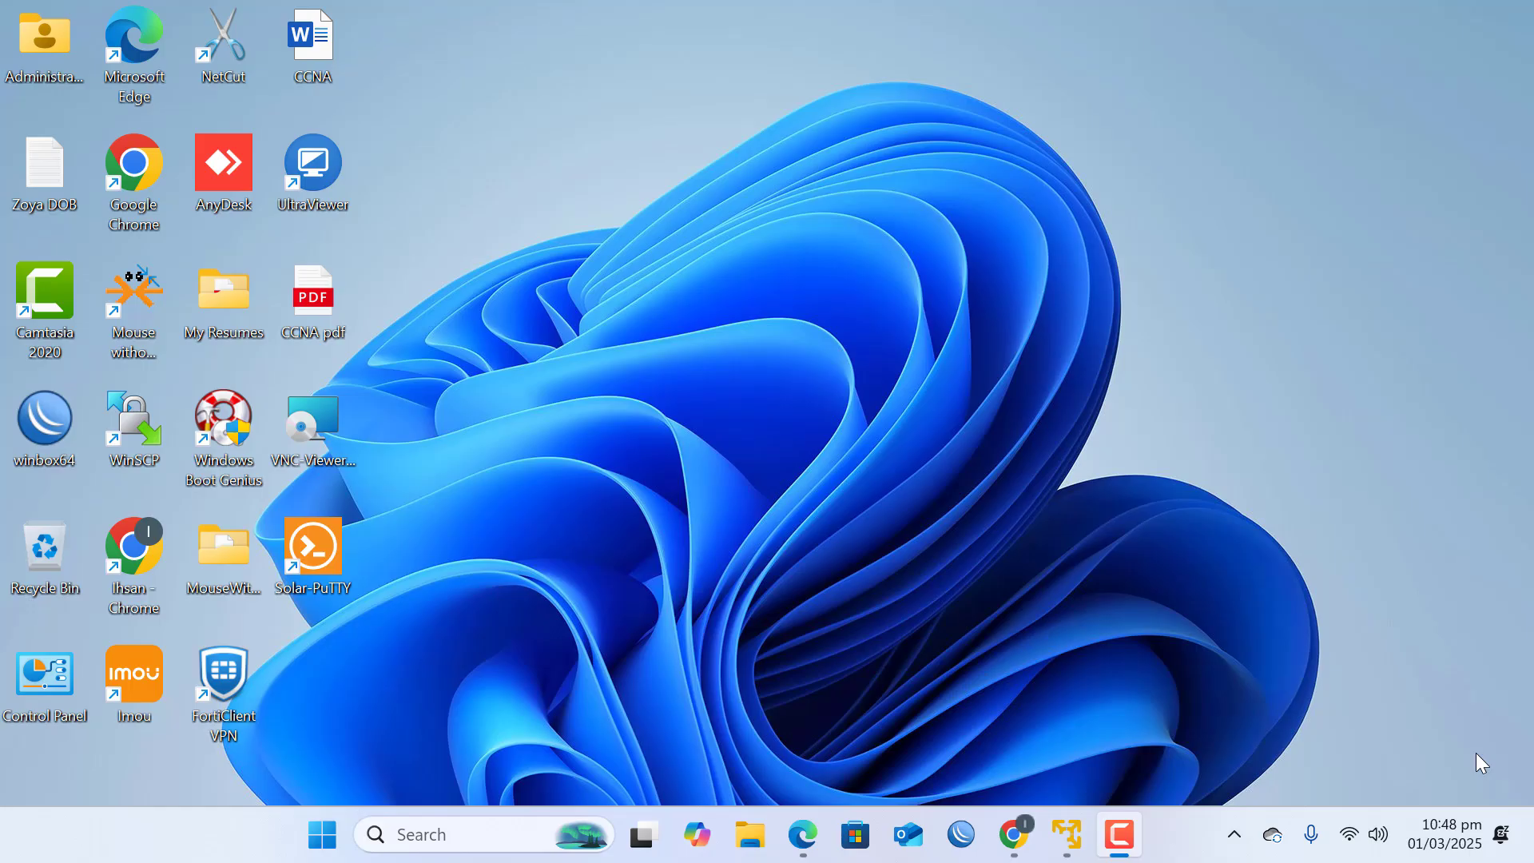
Switch to the PNETLab topology in the browser and open the Winserver node's desktop in a separate terminal page
key(alt+Tab)
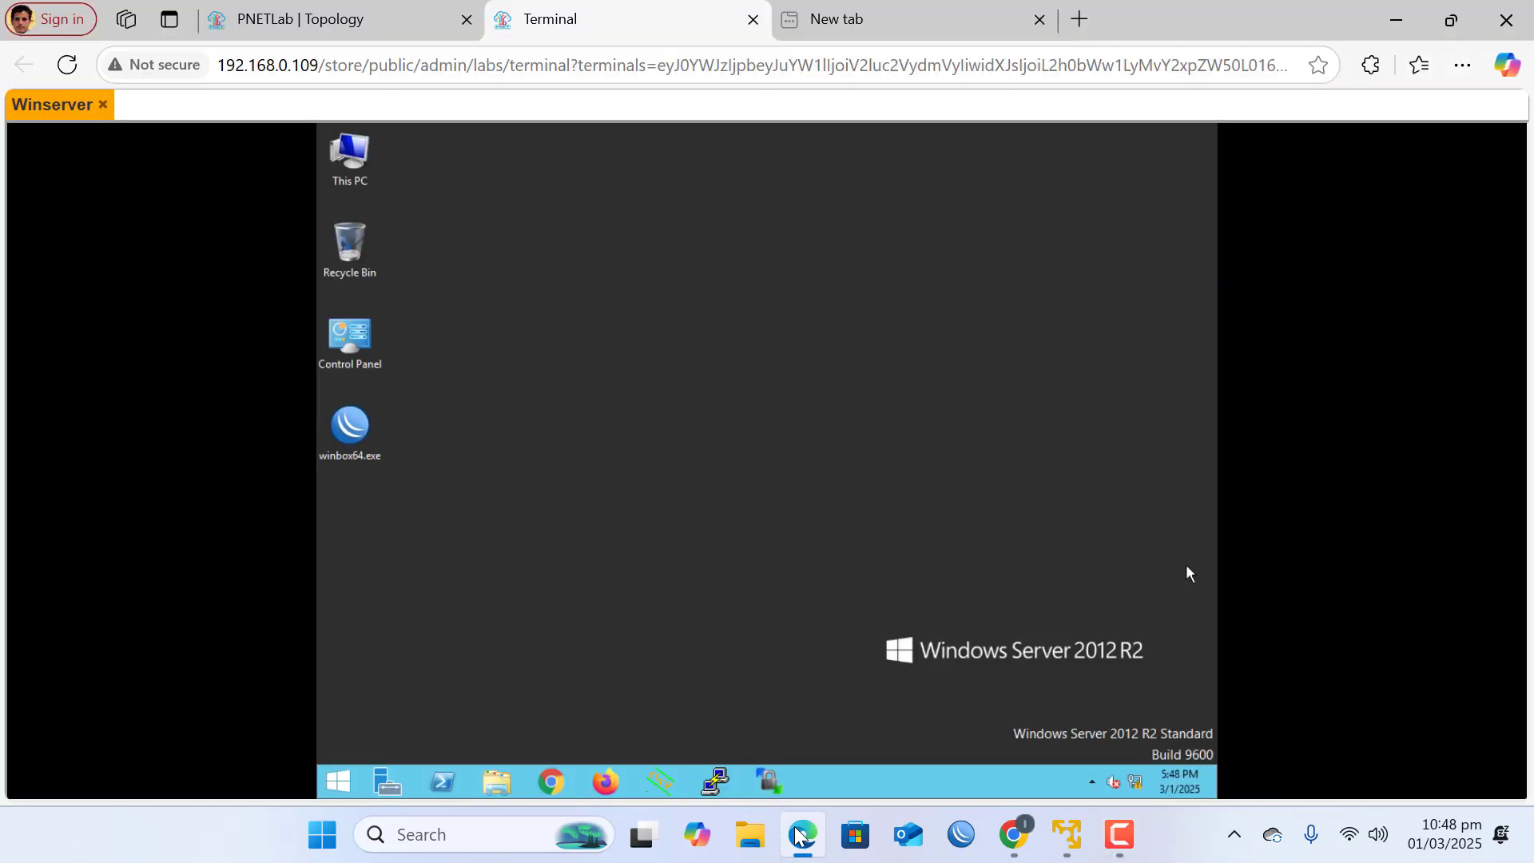
click(377, 15)
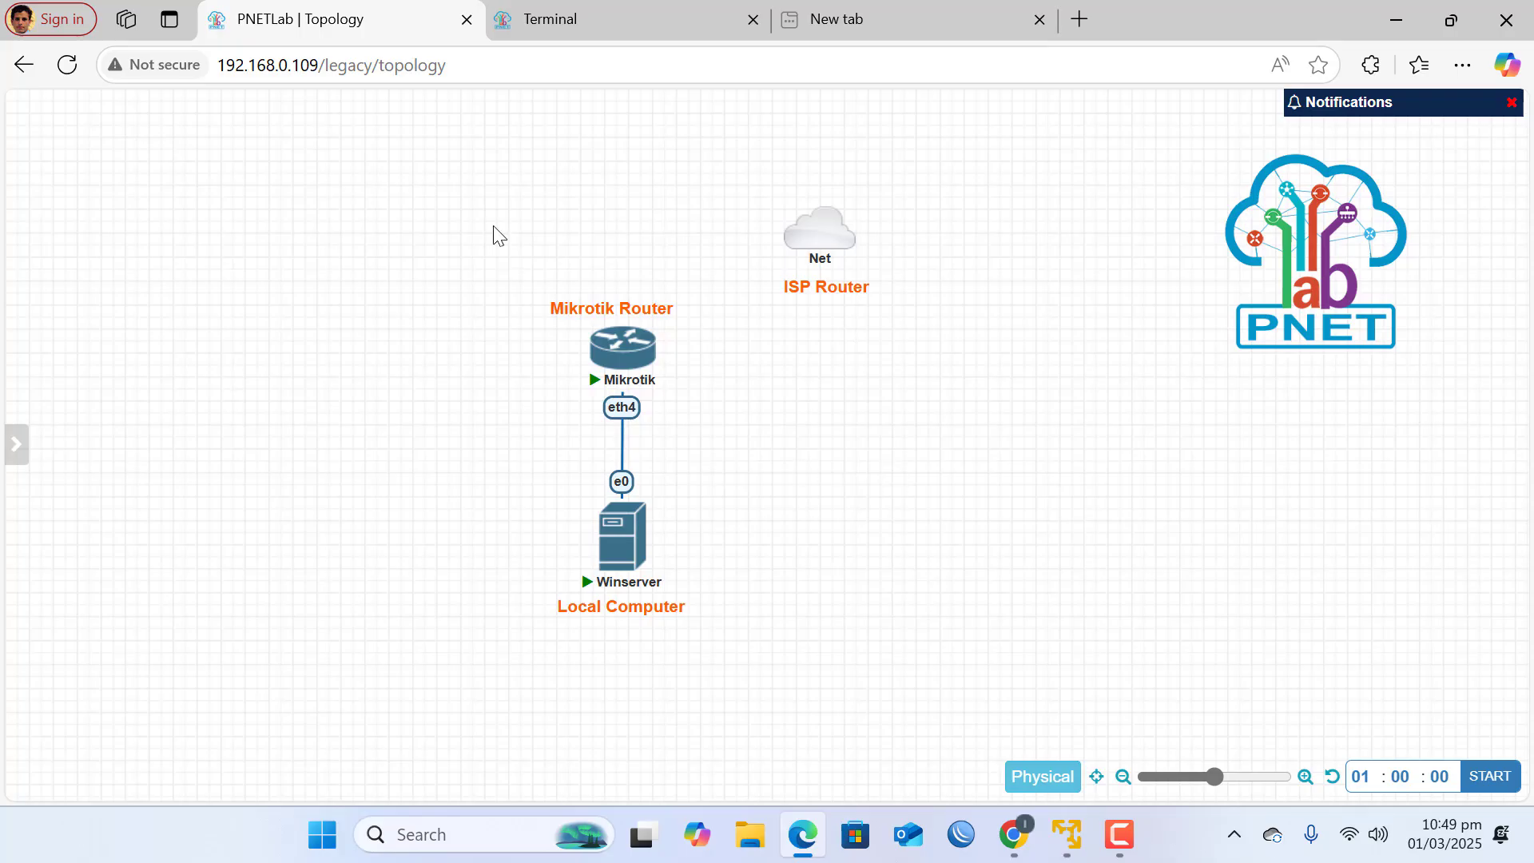
mouse_move(616, 359)
click(617, 546)
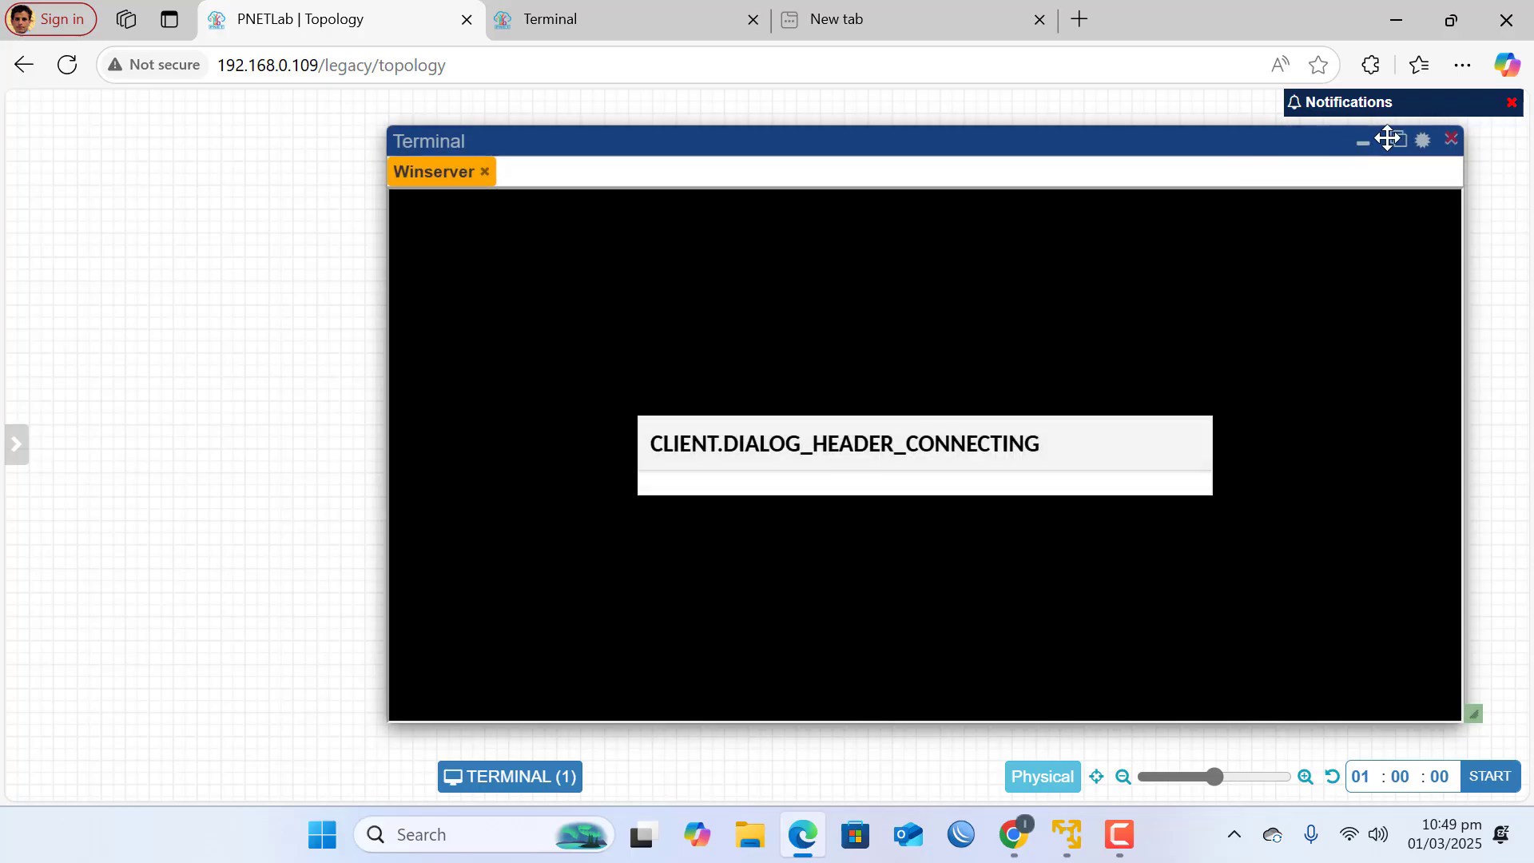
click(1400, 142)
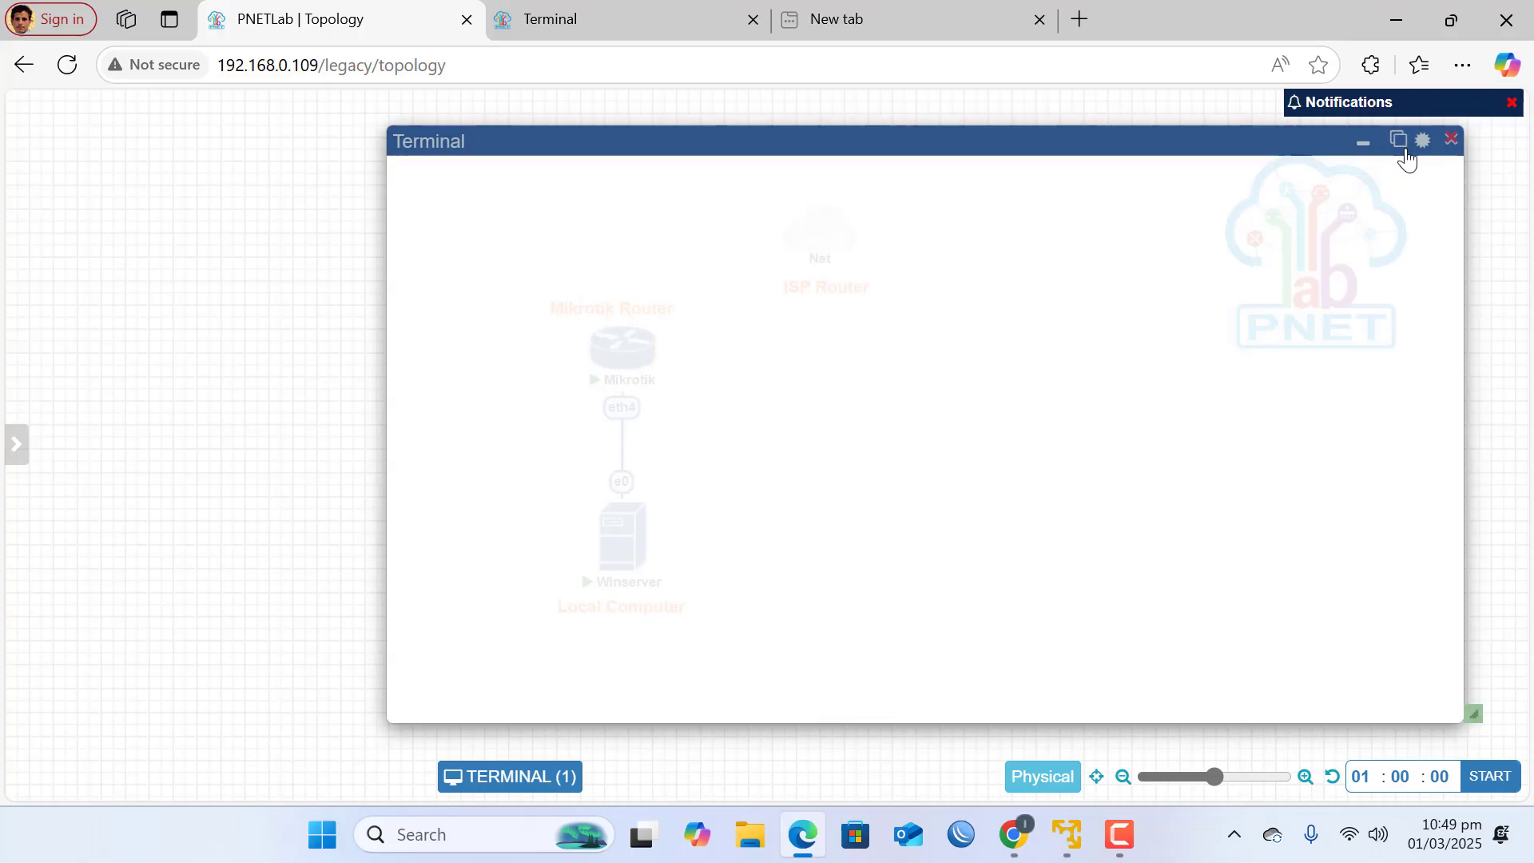
click(856, 16)
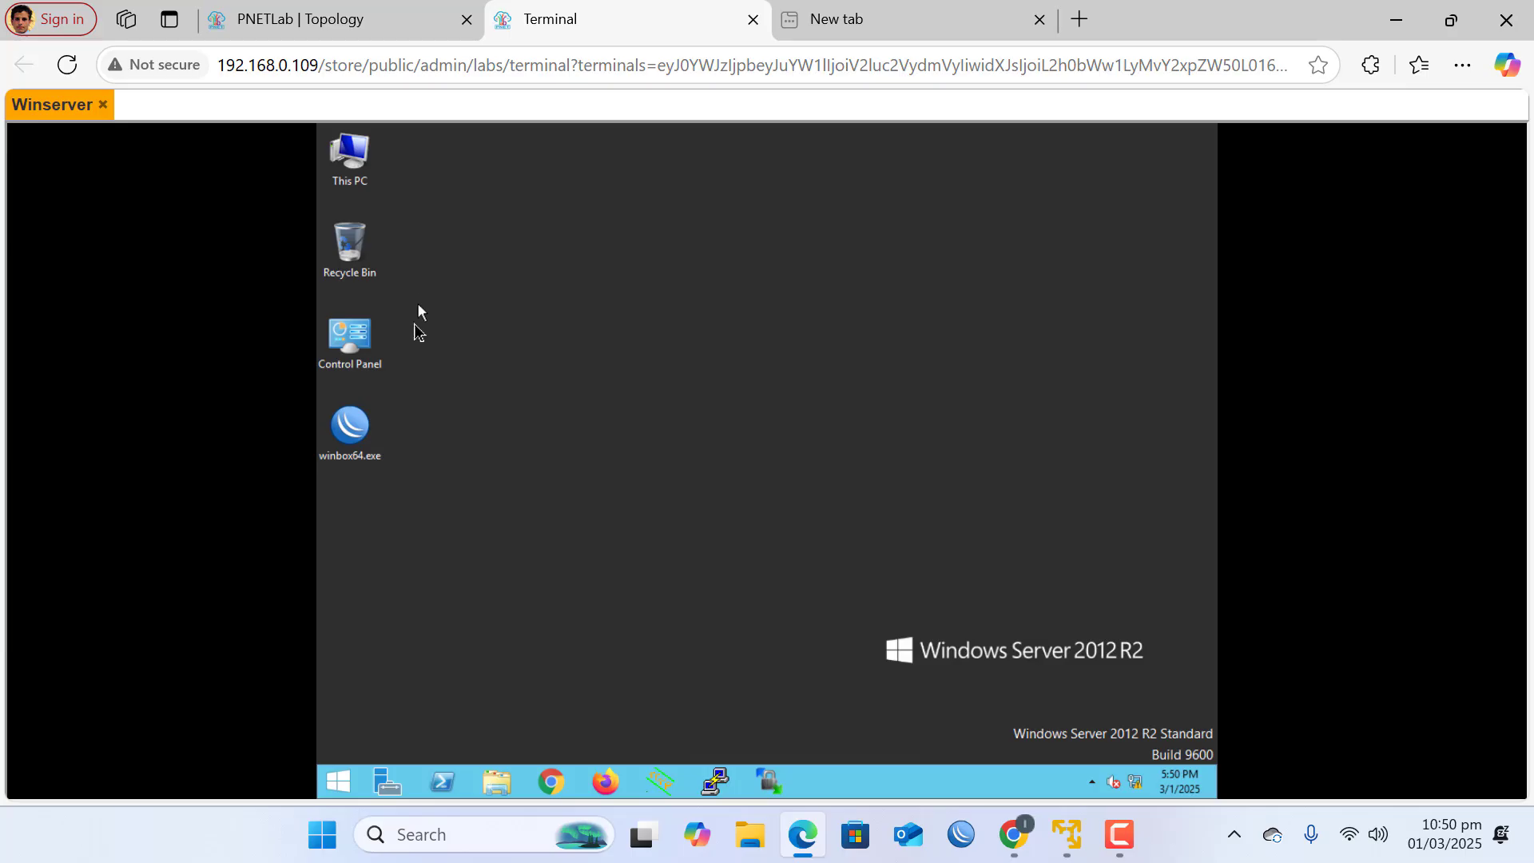
Open Control Panel on Winserver, show it by category, and go to the Network and Sharing Center
double_click(364, 340)
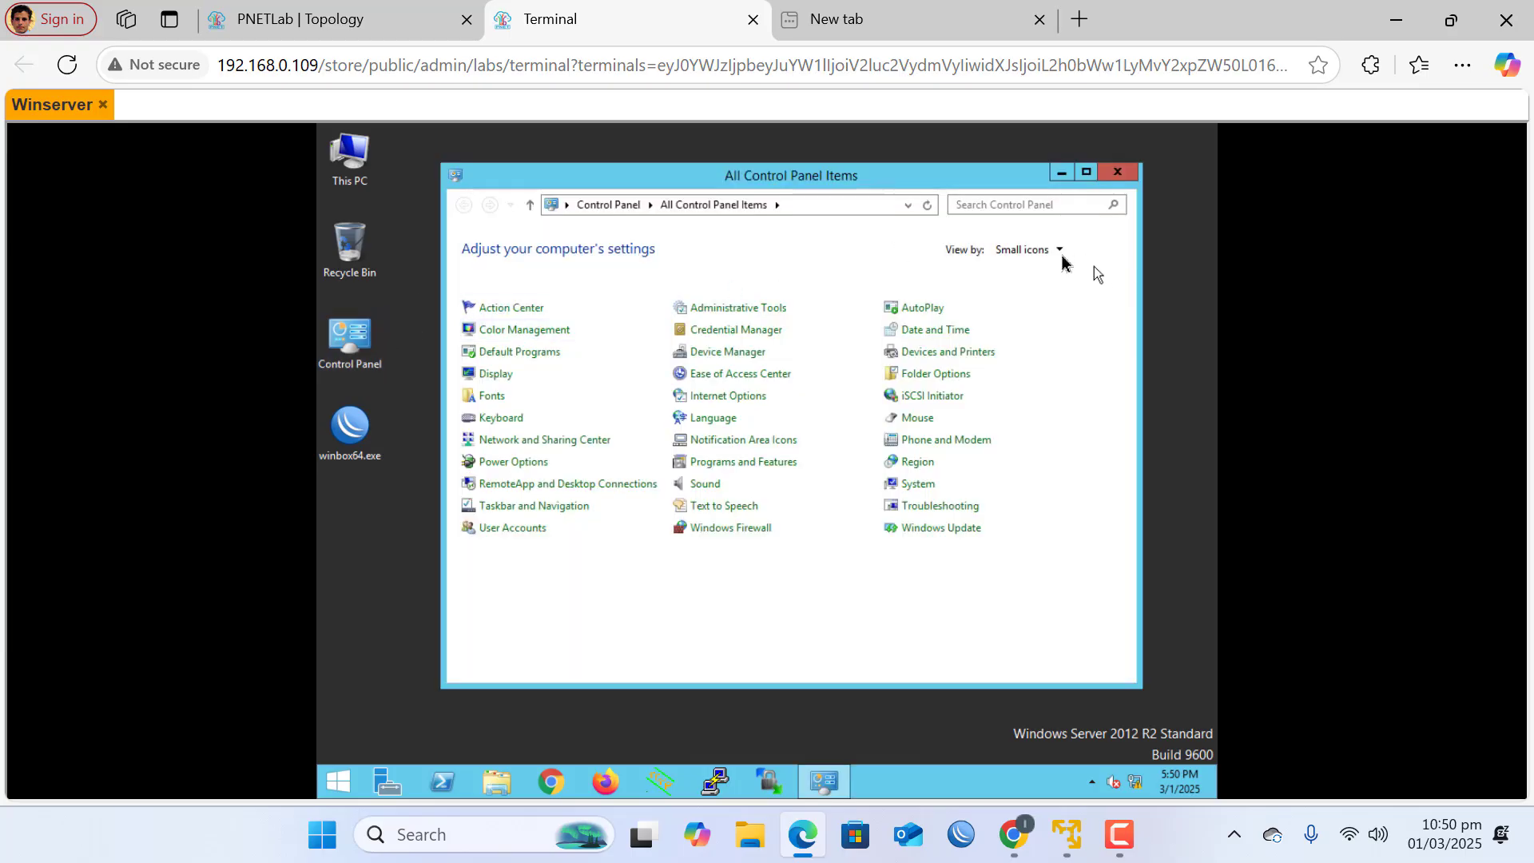
click(1039, 250)
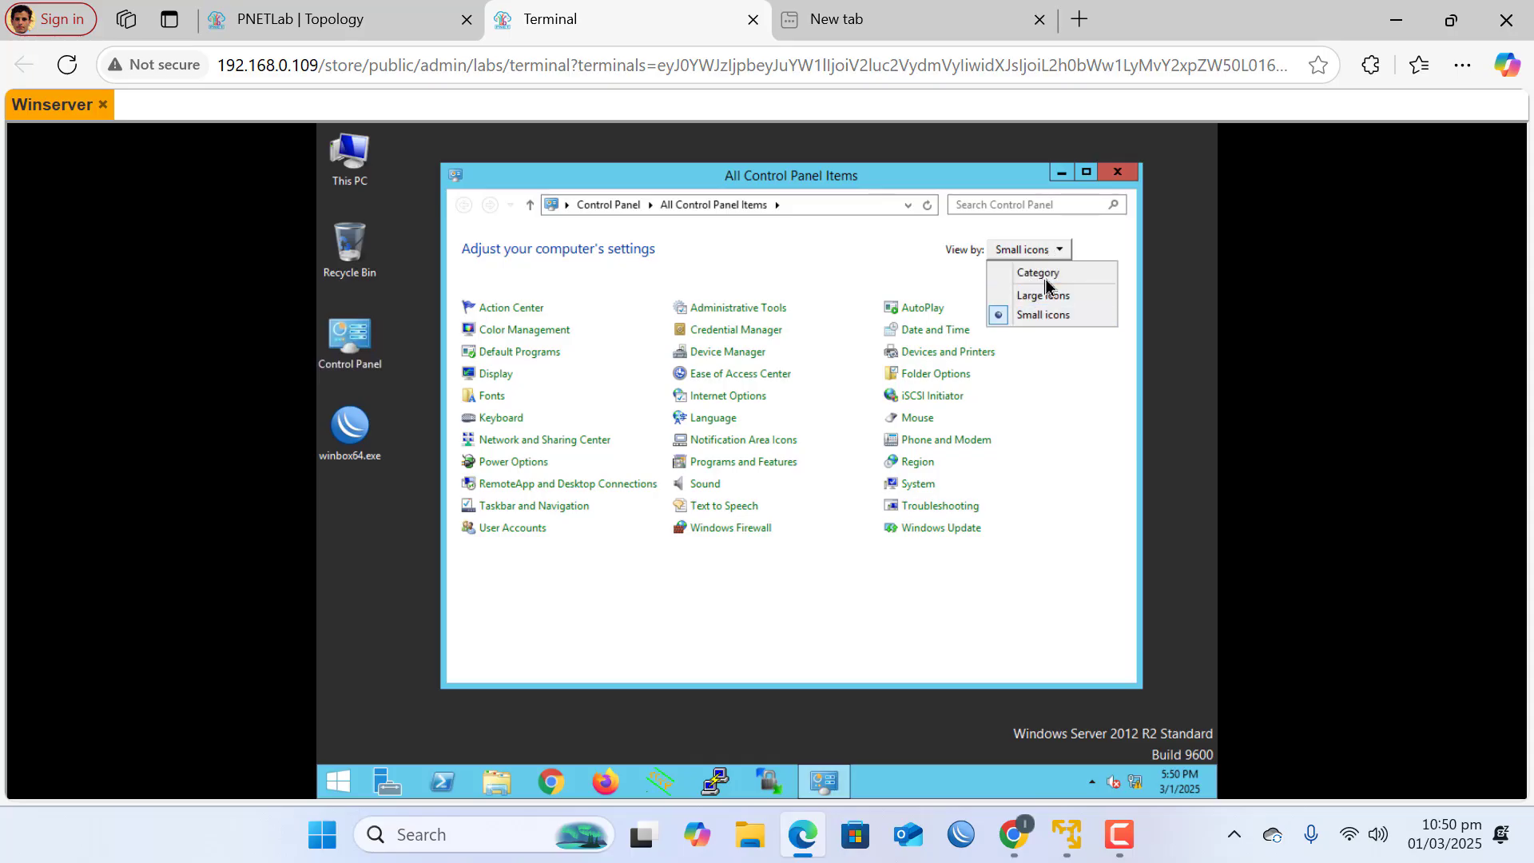
click(1045, 278)
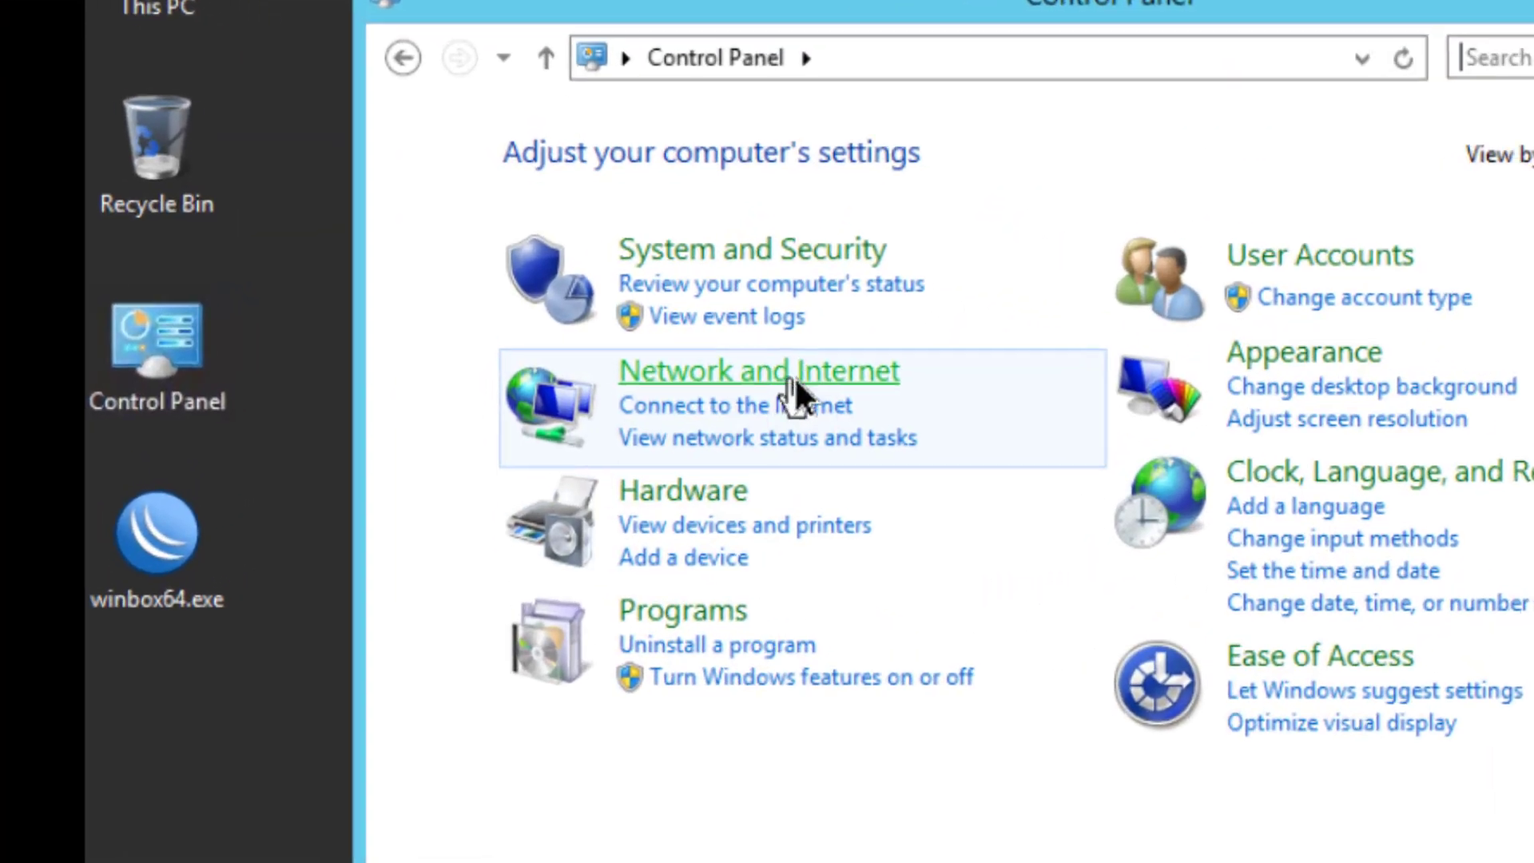
click(812, 370)
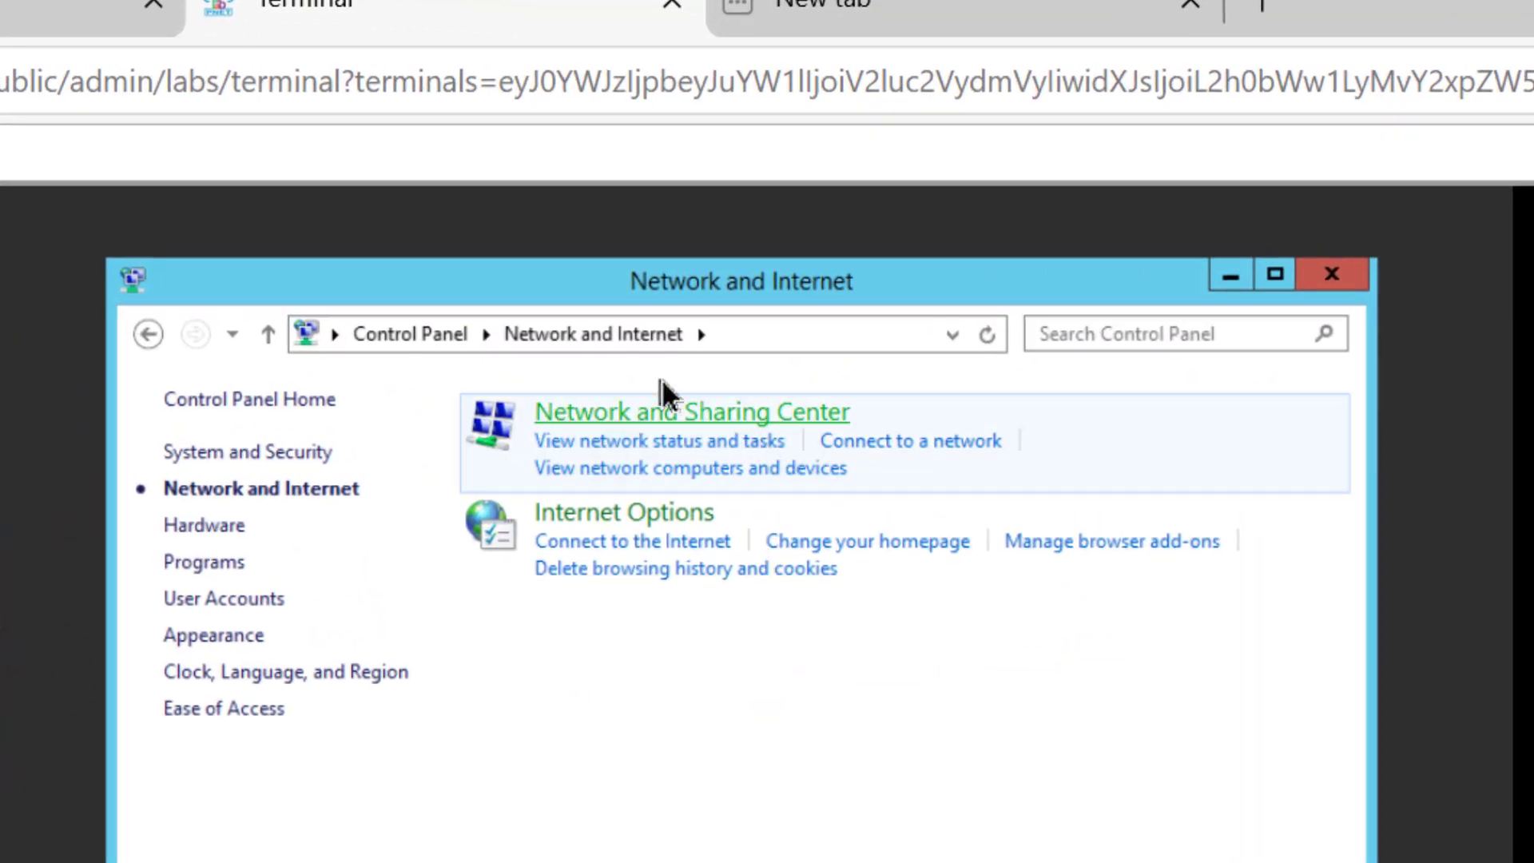
click(715, 414)
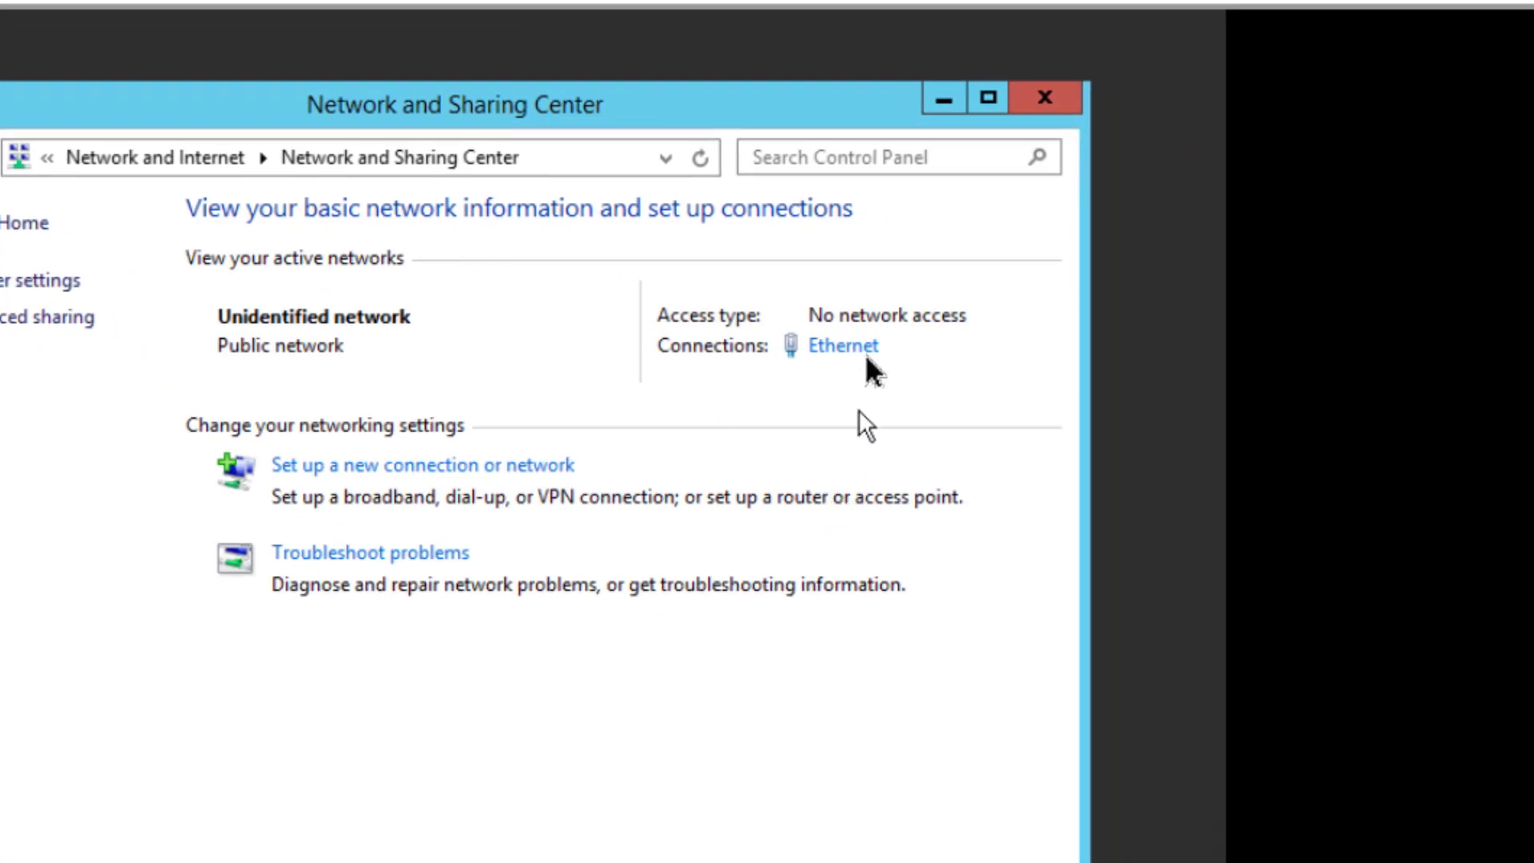
Confirm automatic IP and DNS server addressing in the Ethernet adapter's TCP/IPv4 properties and close the network windows
click(847, 348)
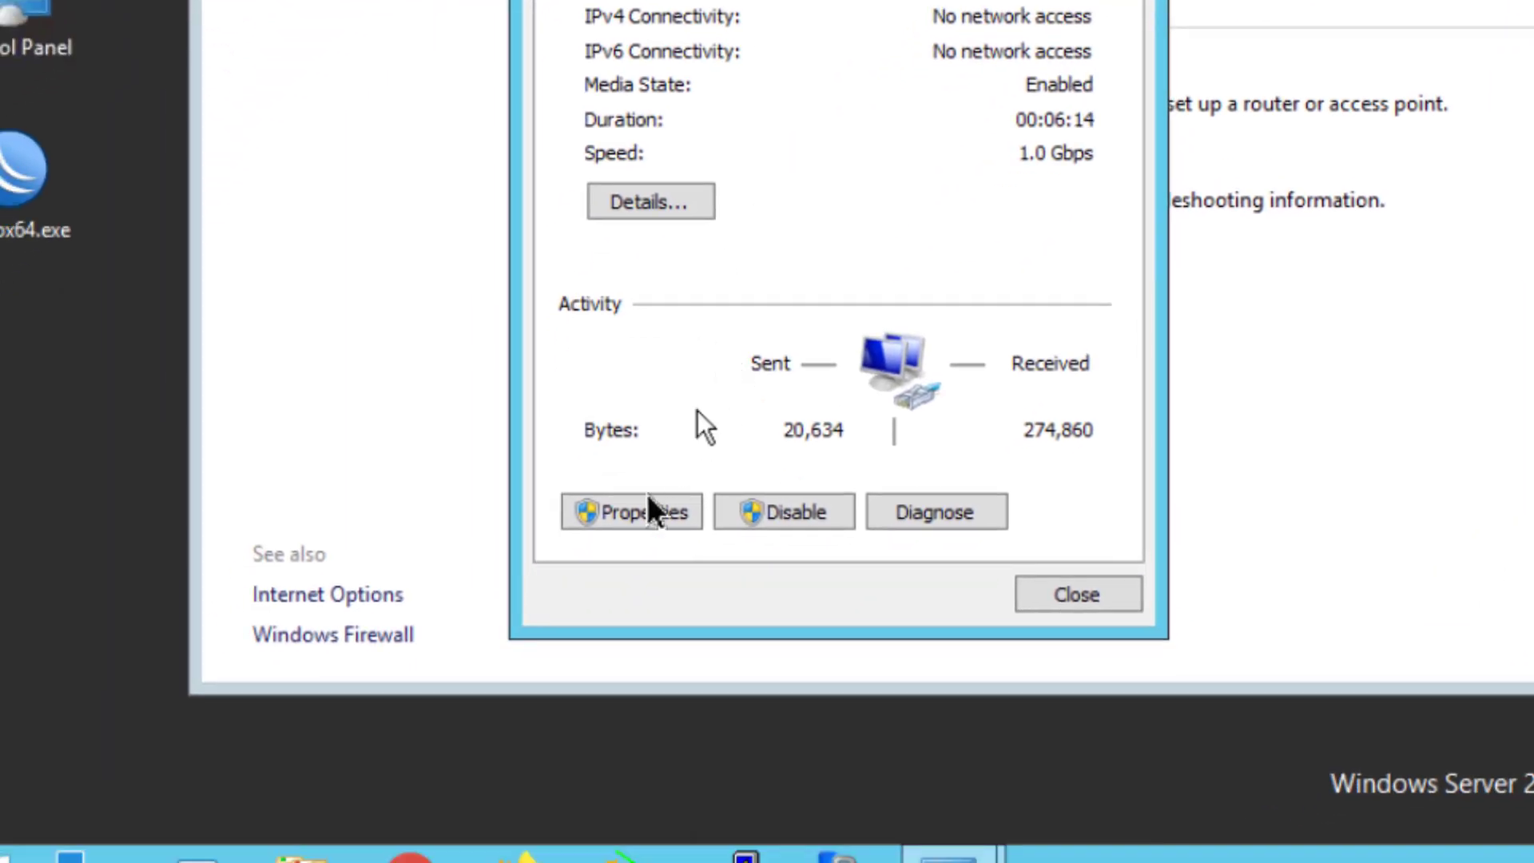
click(655, 510)
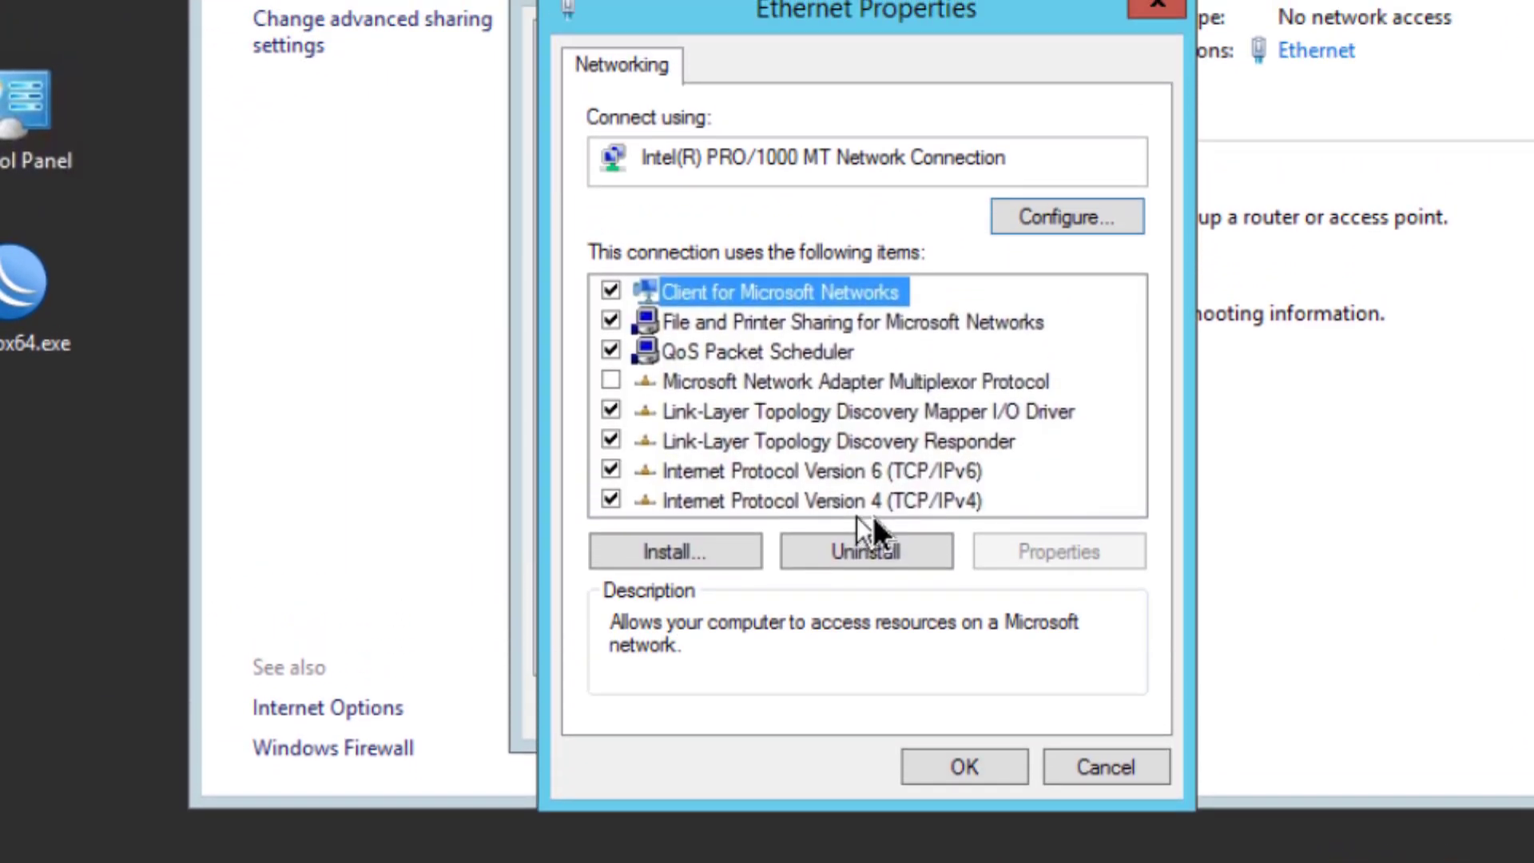
double_click(967, 498)
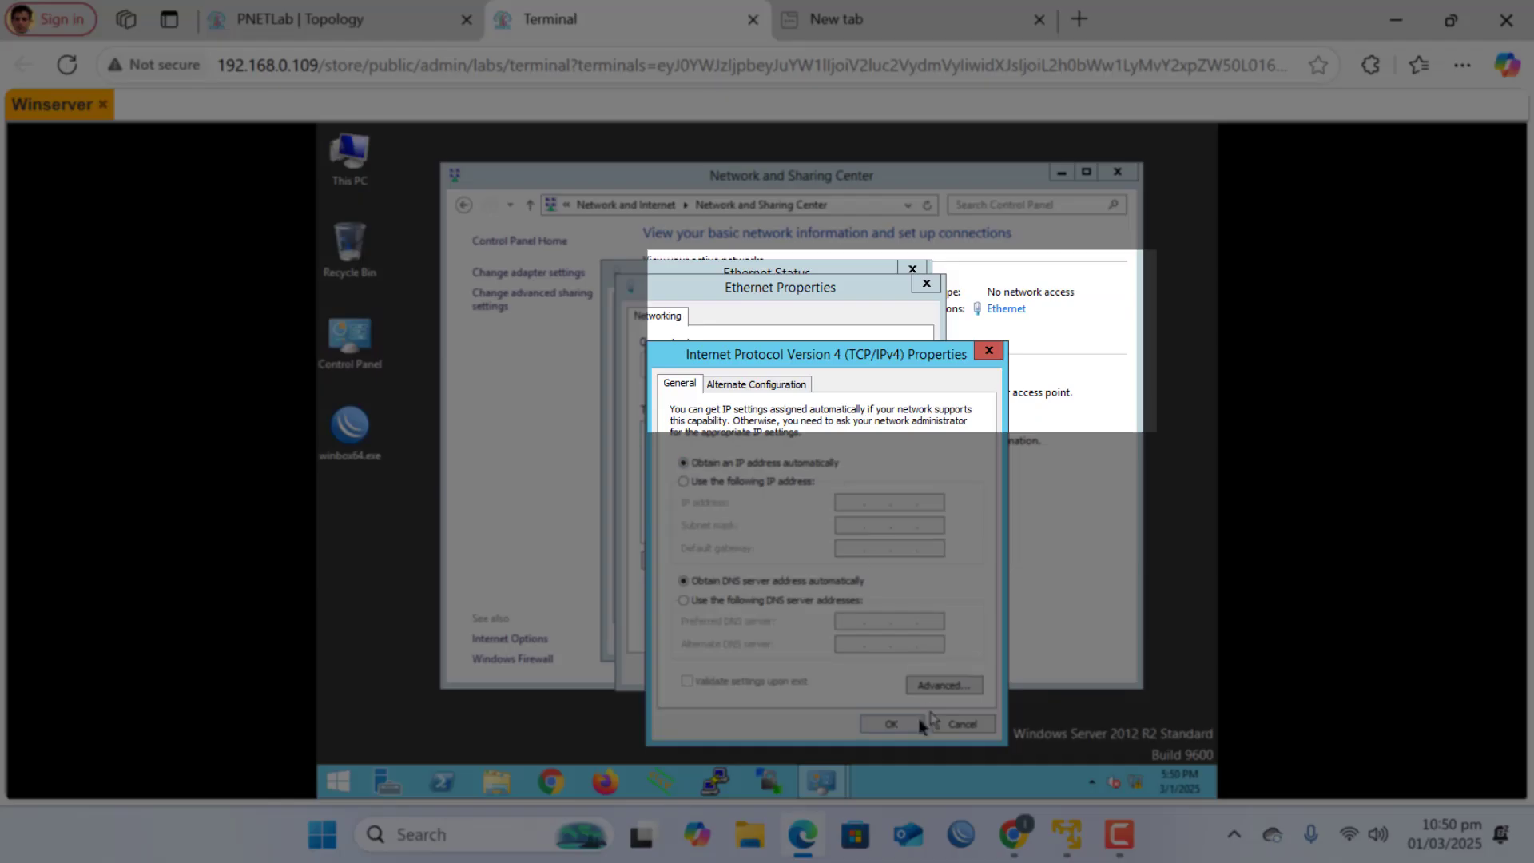
click(889, 725)
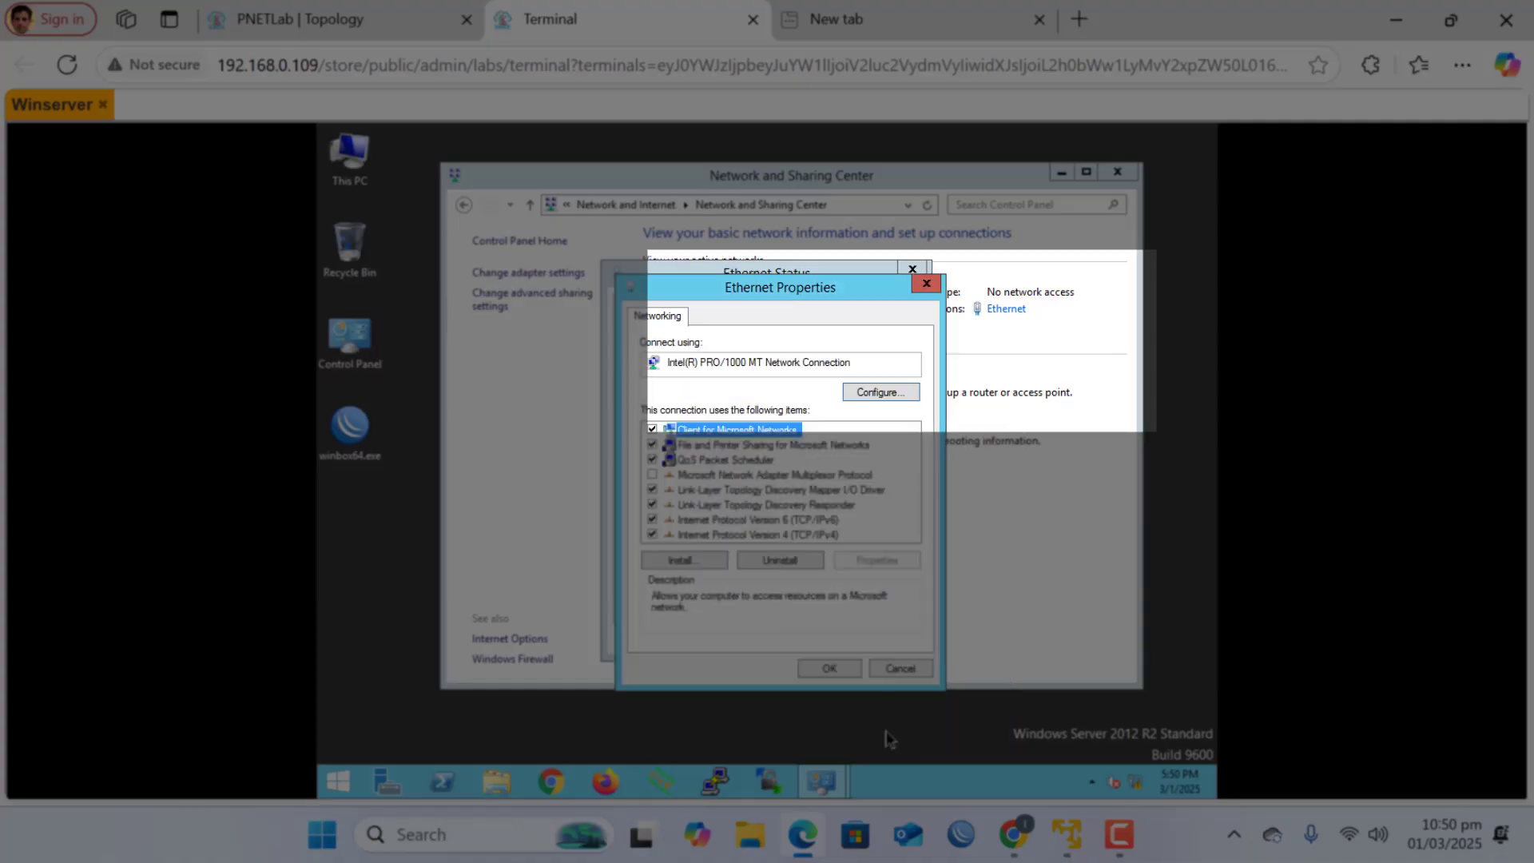
click(830, 669)
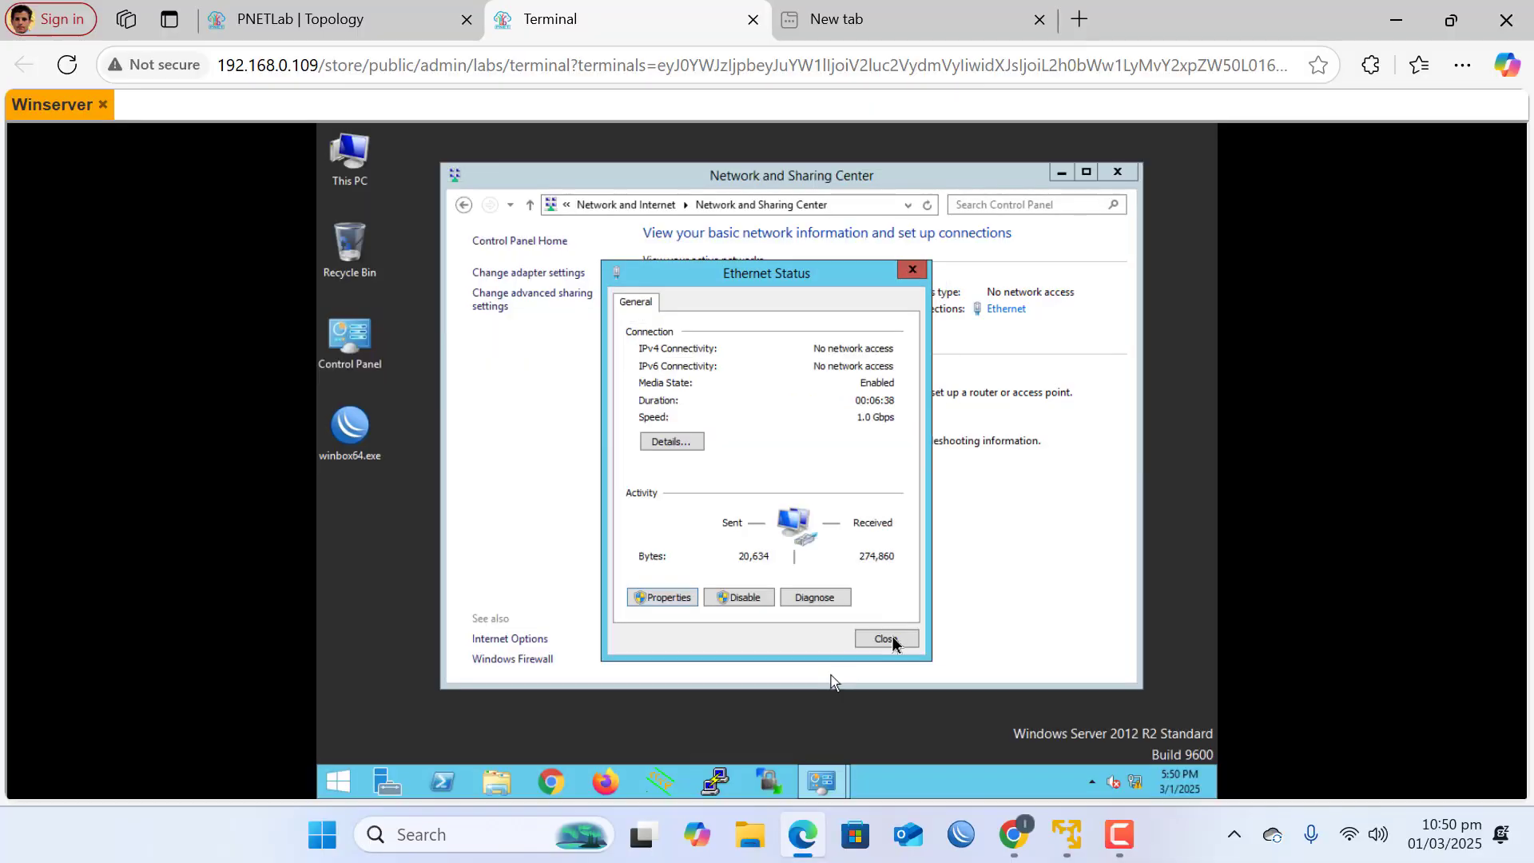
click(889, 639)
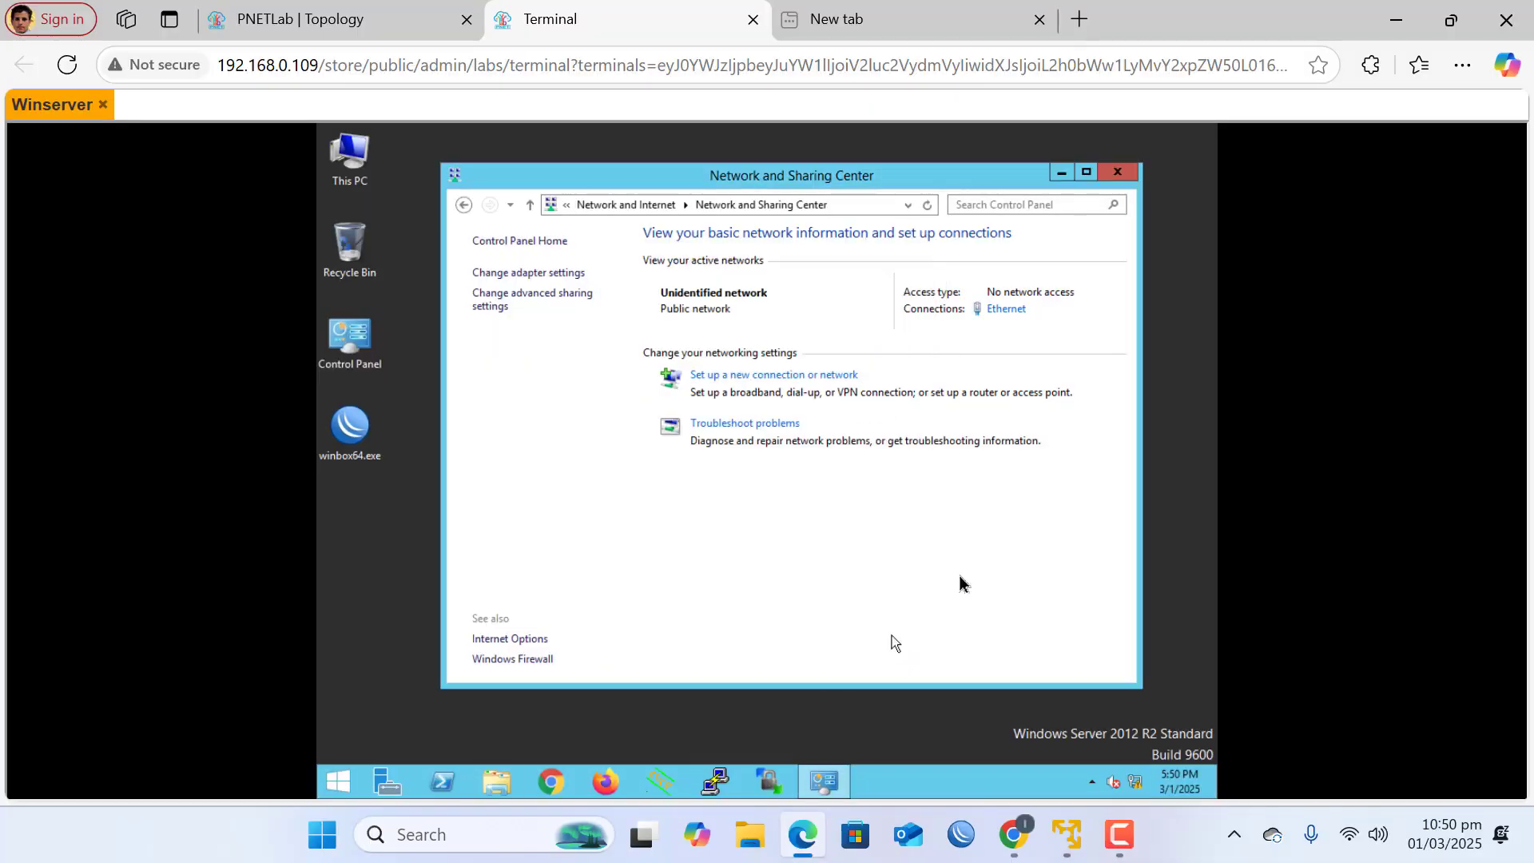
click(1125, 172)
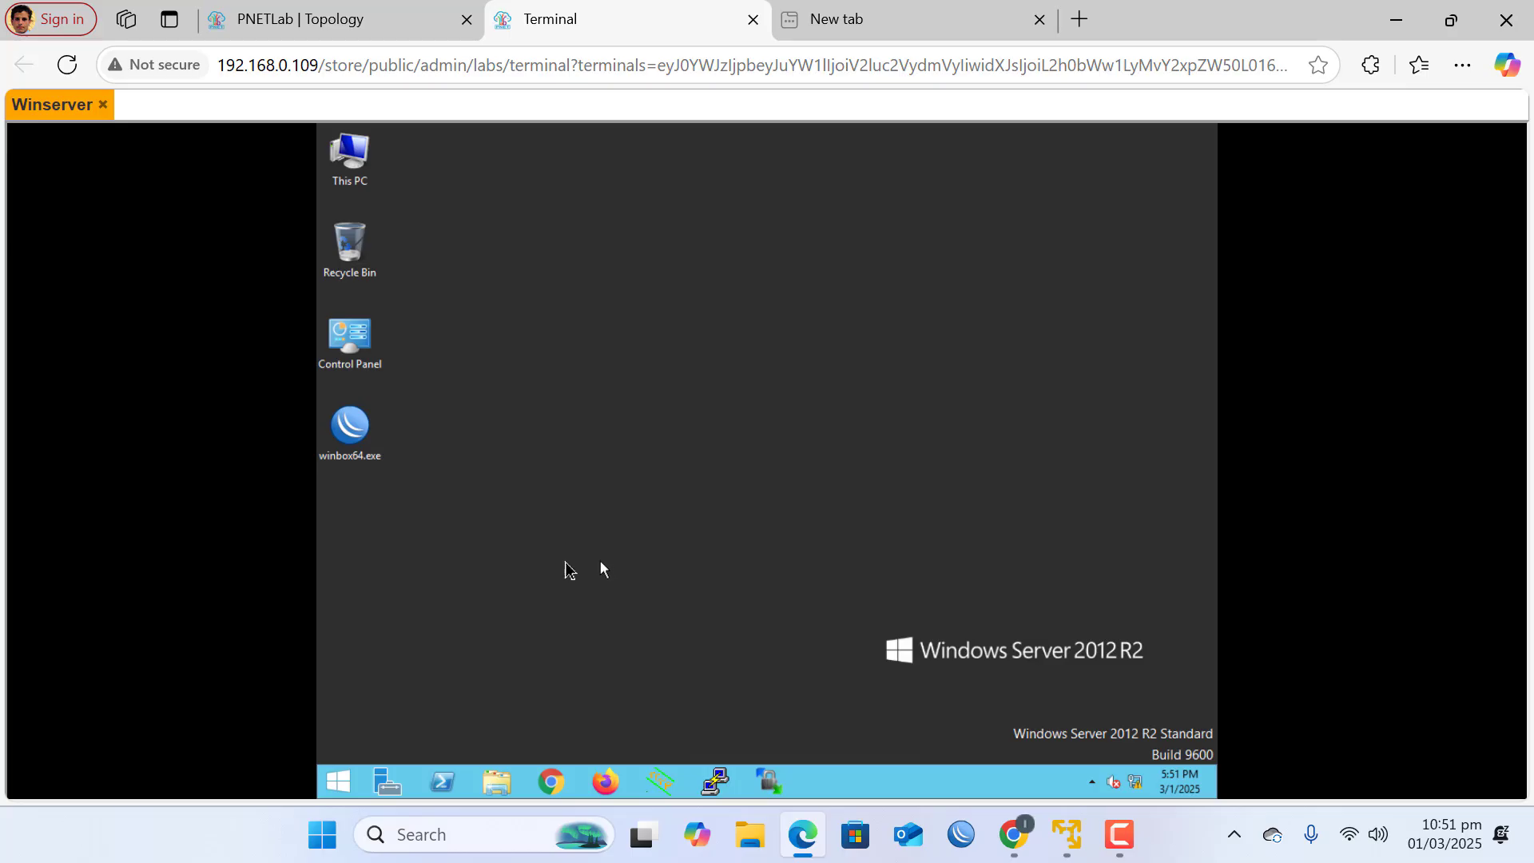
Launch WinBox, refresh the neighbor list, and connect as admin to the MikroTik neighbor listed with IP 0.0.0.0
click(359, 440)
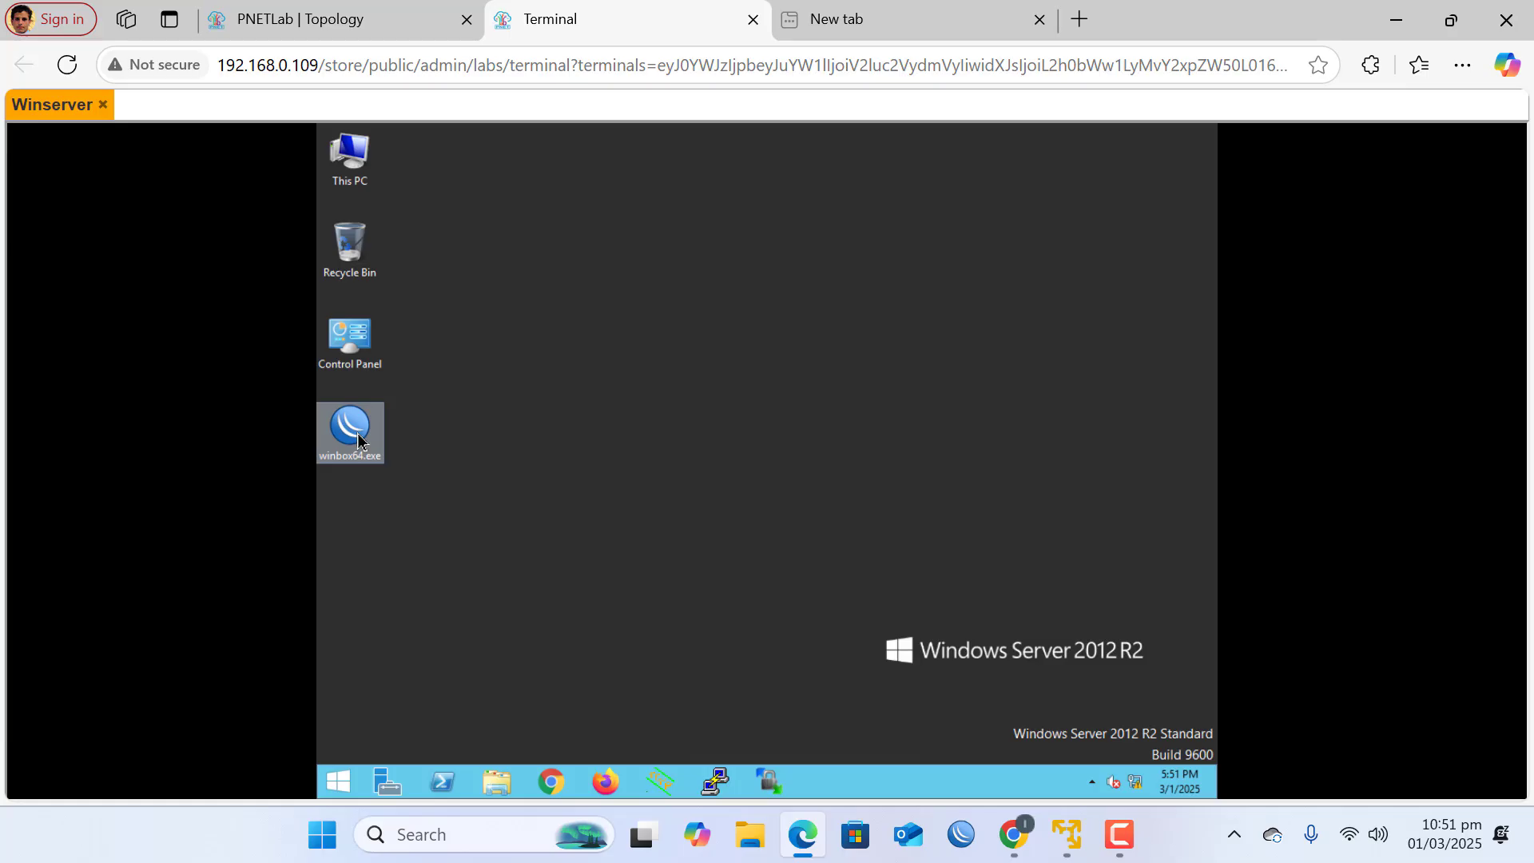
double_click(359, 440)
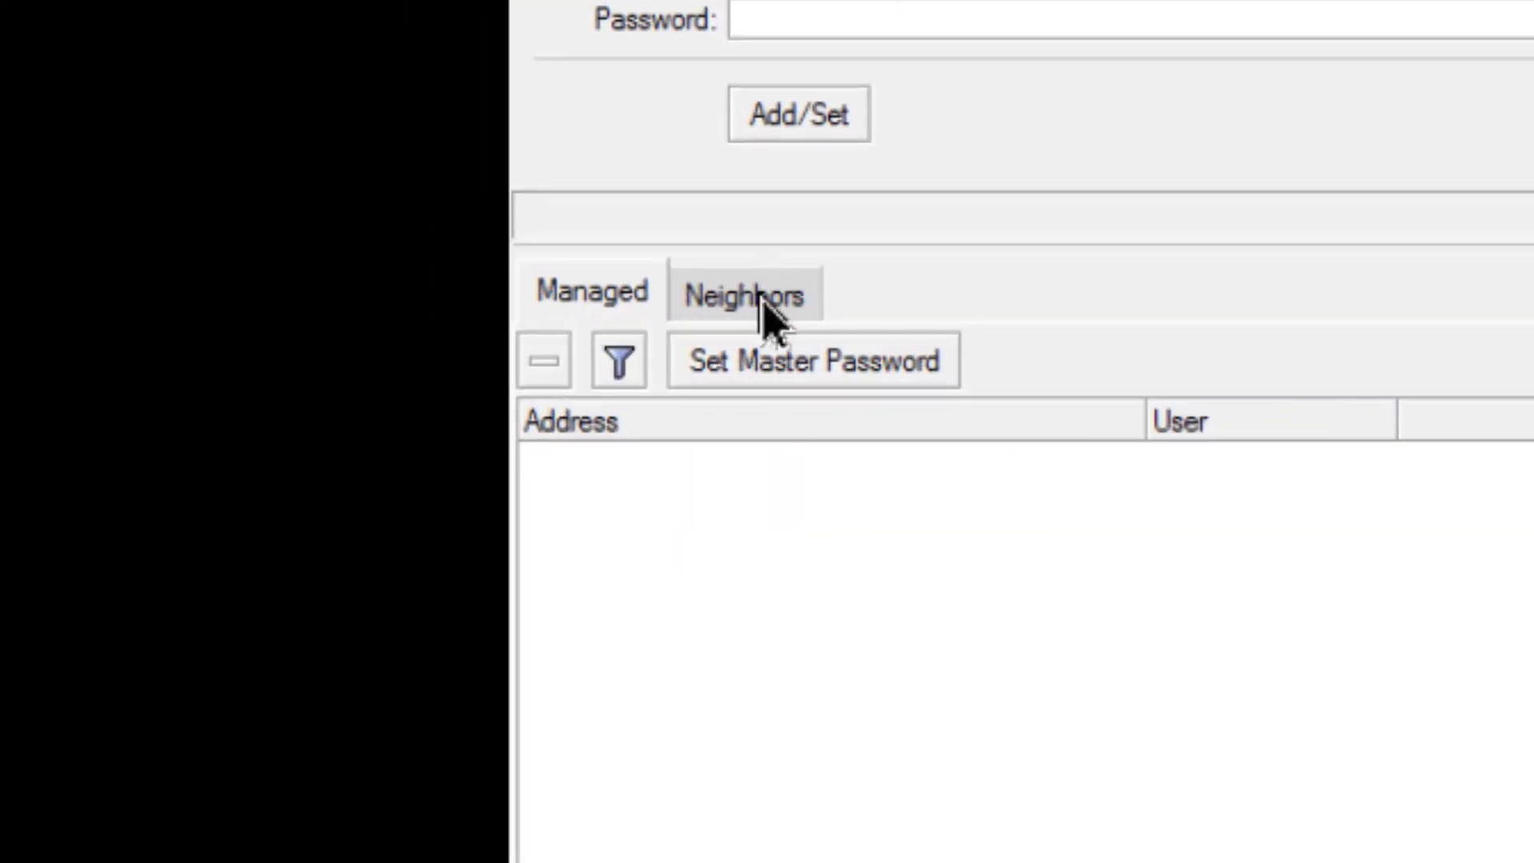
click(761, 300)
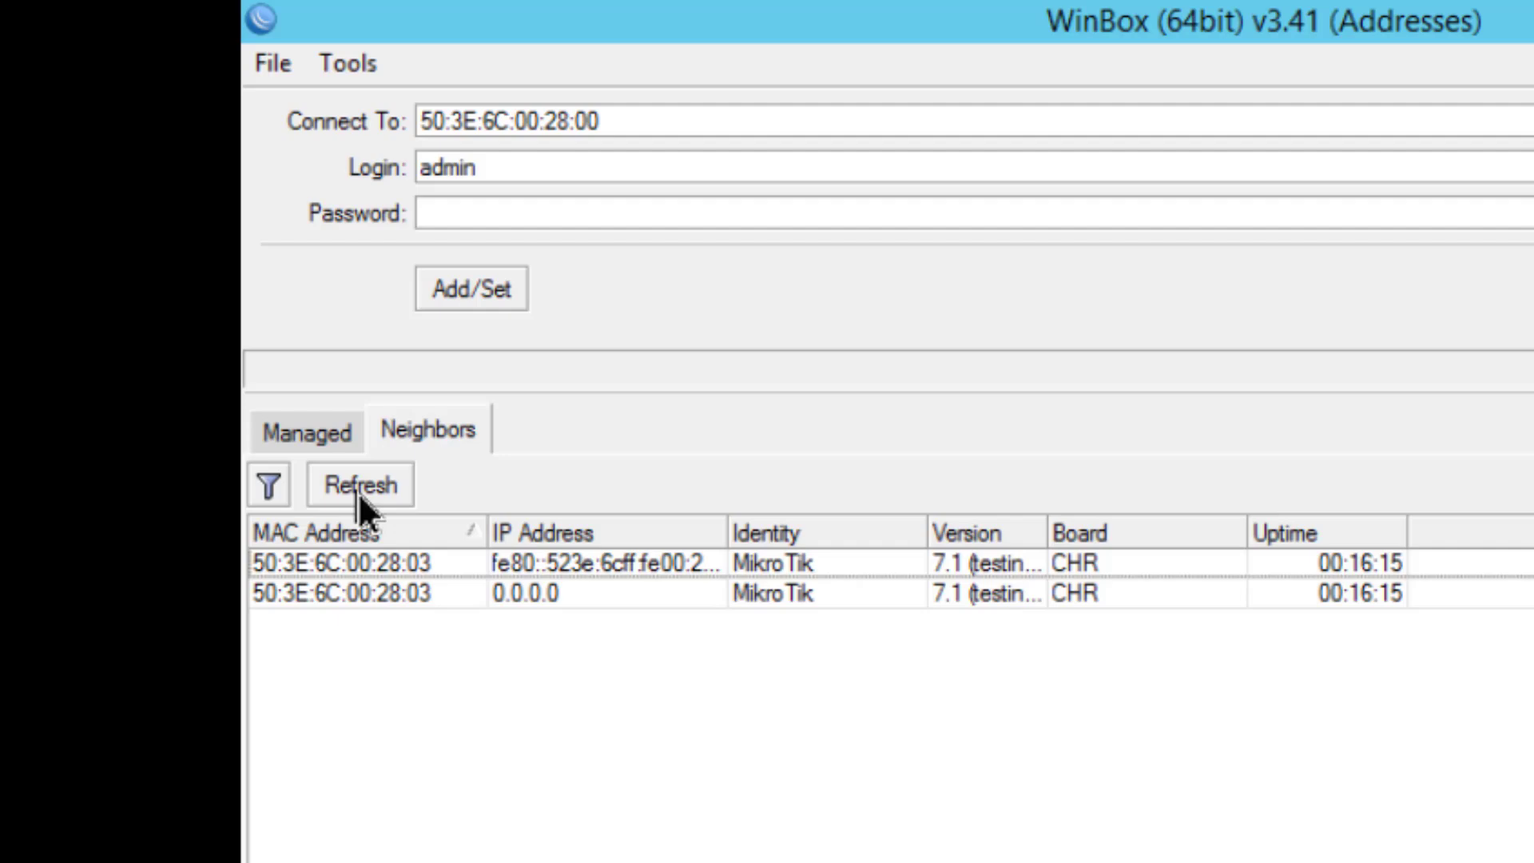
click(358, 492)
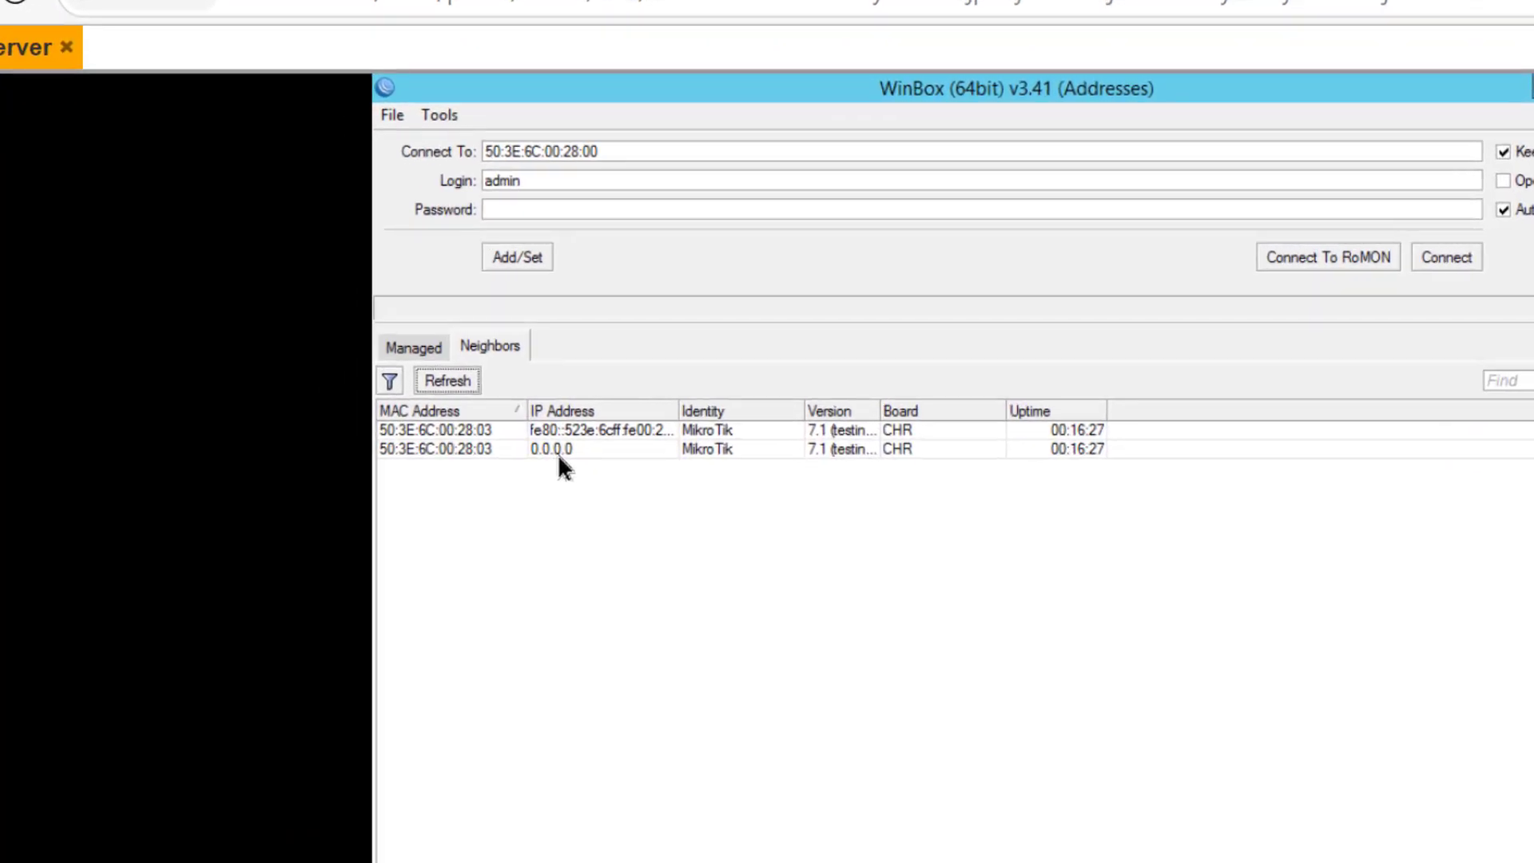
click(557, 454)
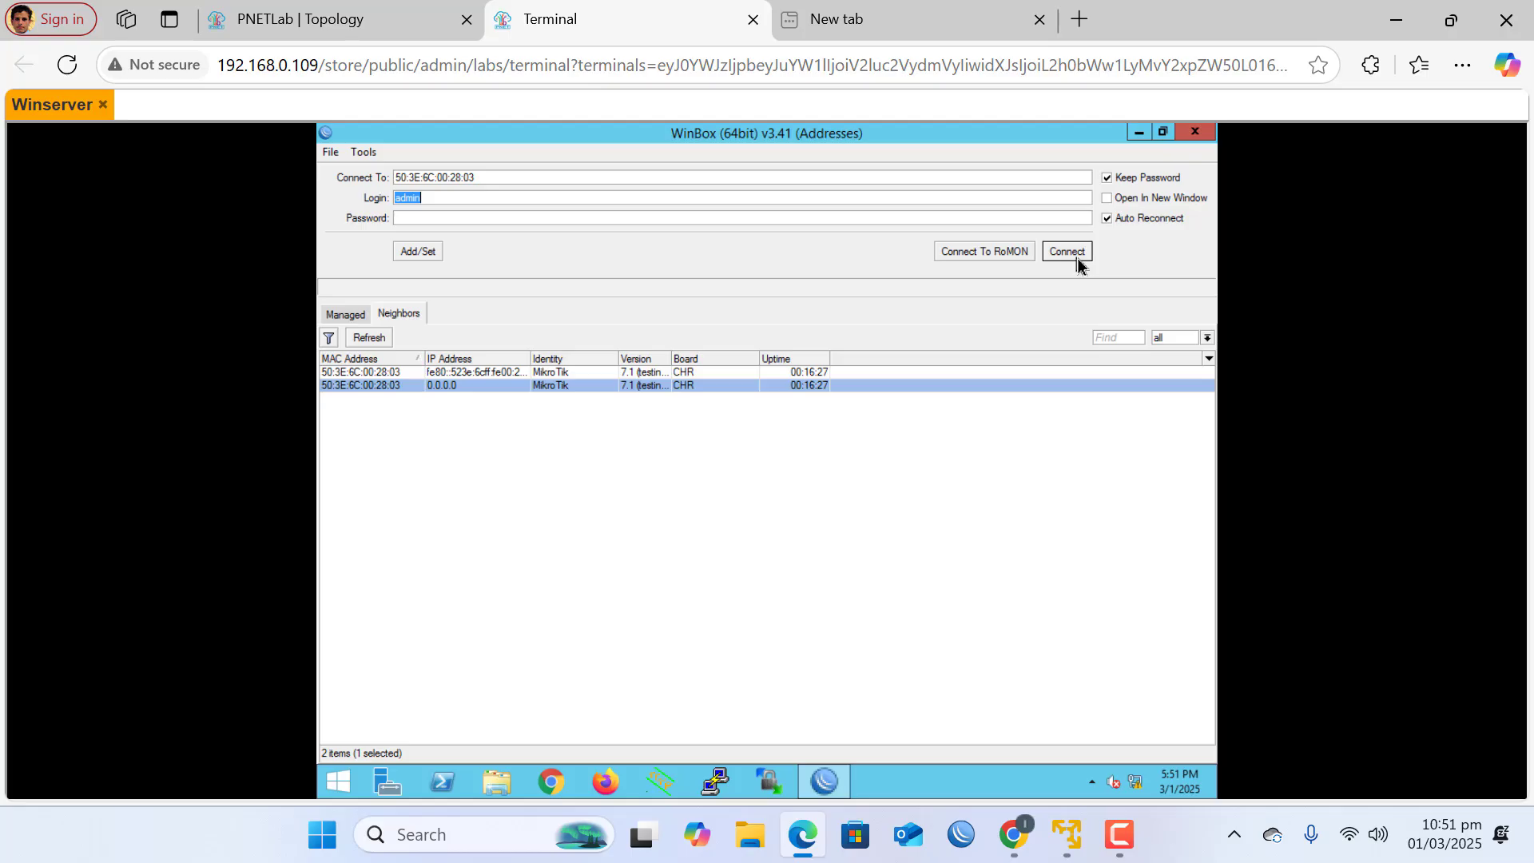
click(1078, 263)
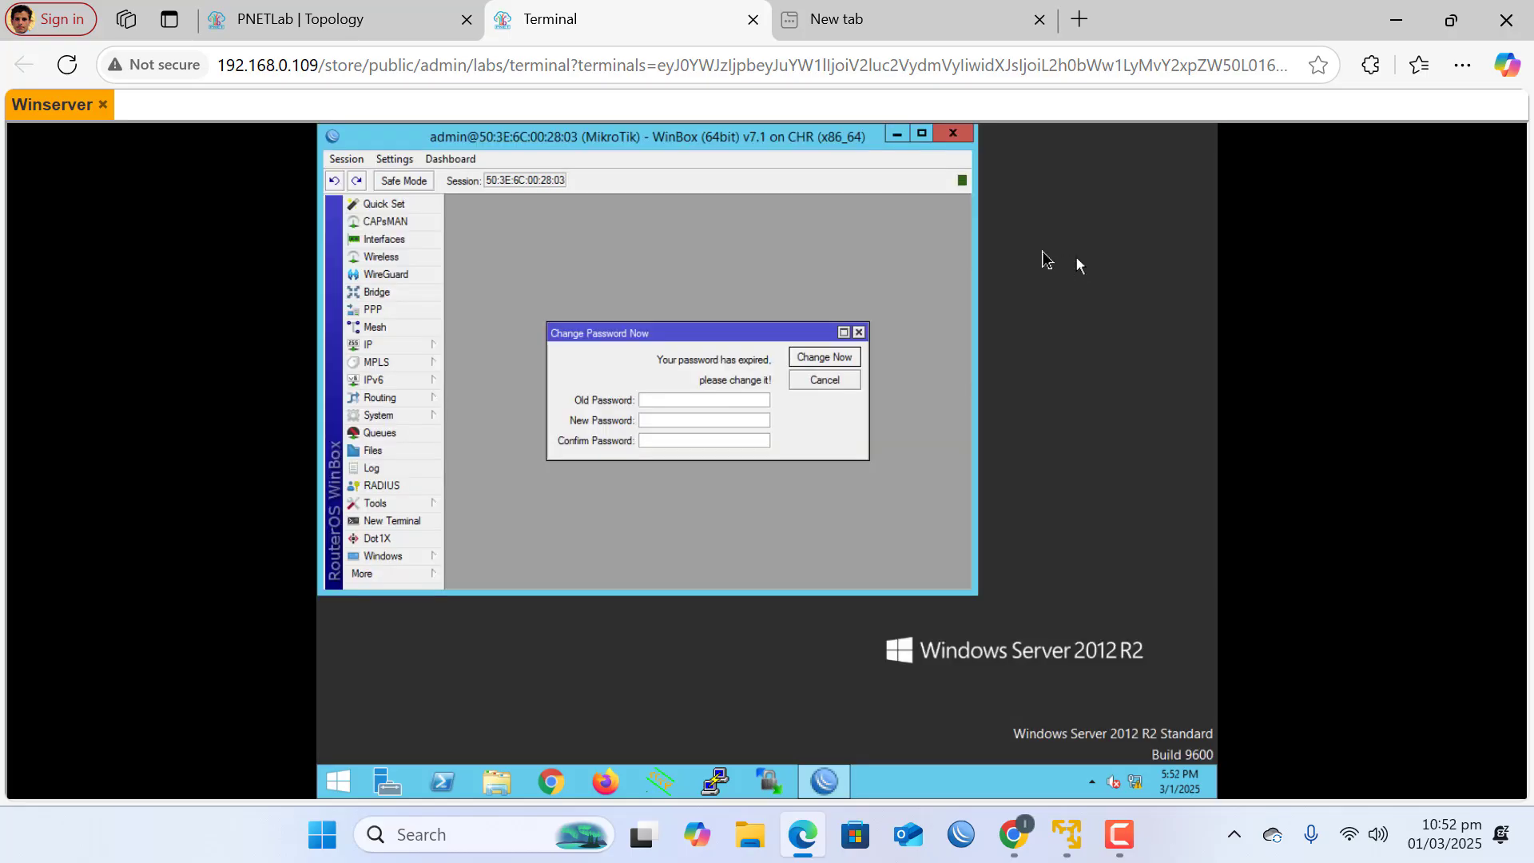
Maximize the router session window and replace the expired admin password by filling in the new and confirm password fields
click(922, 134)
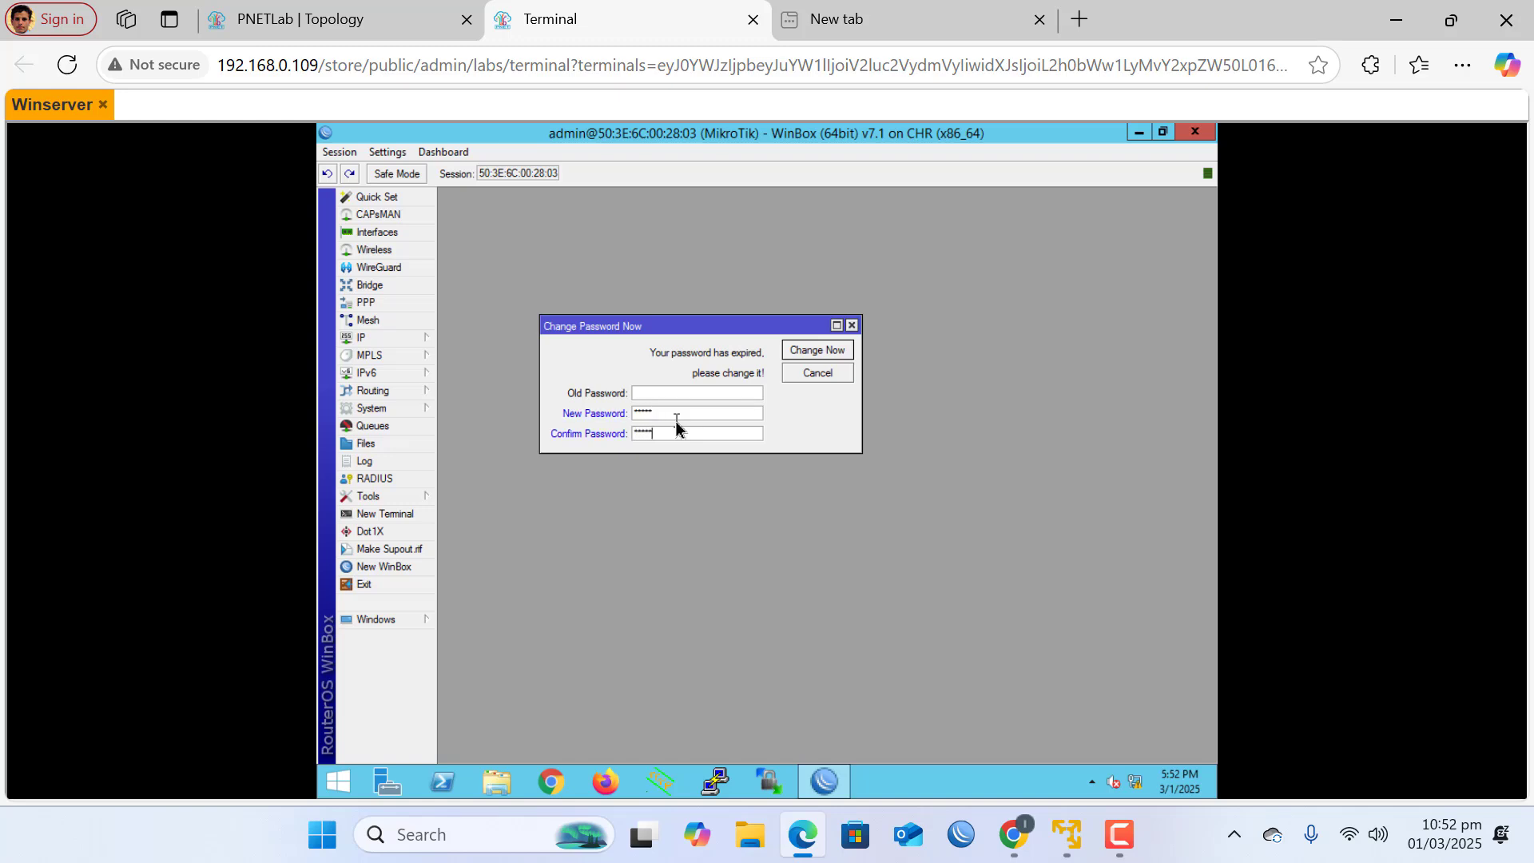
click(805, 352)
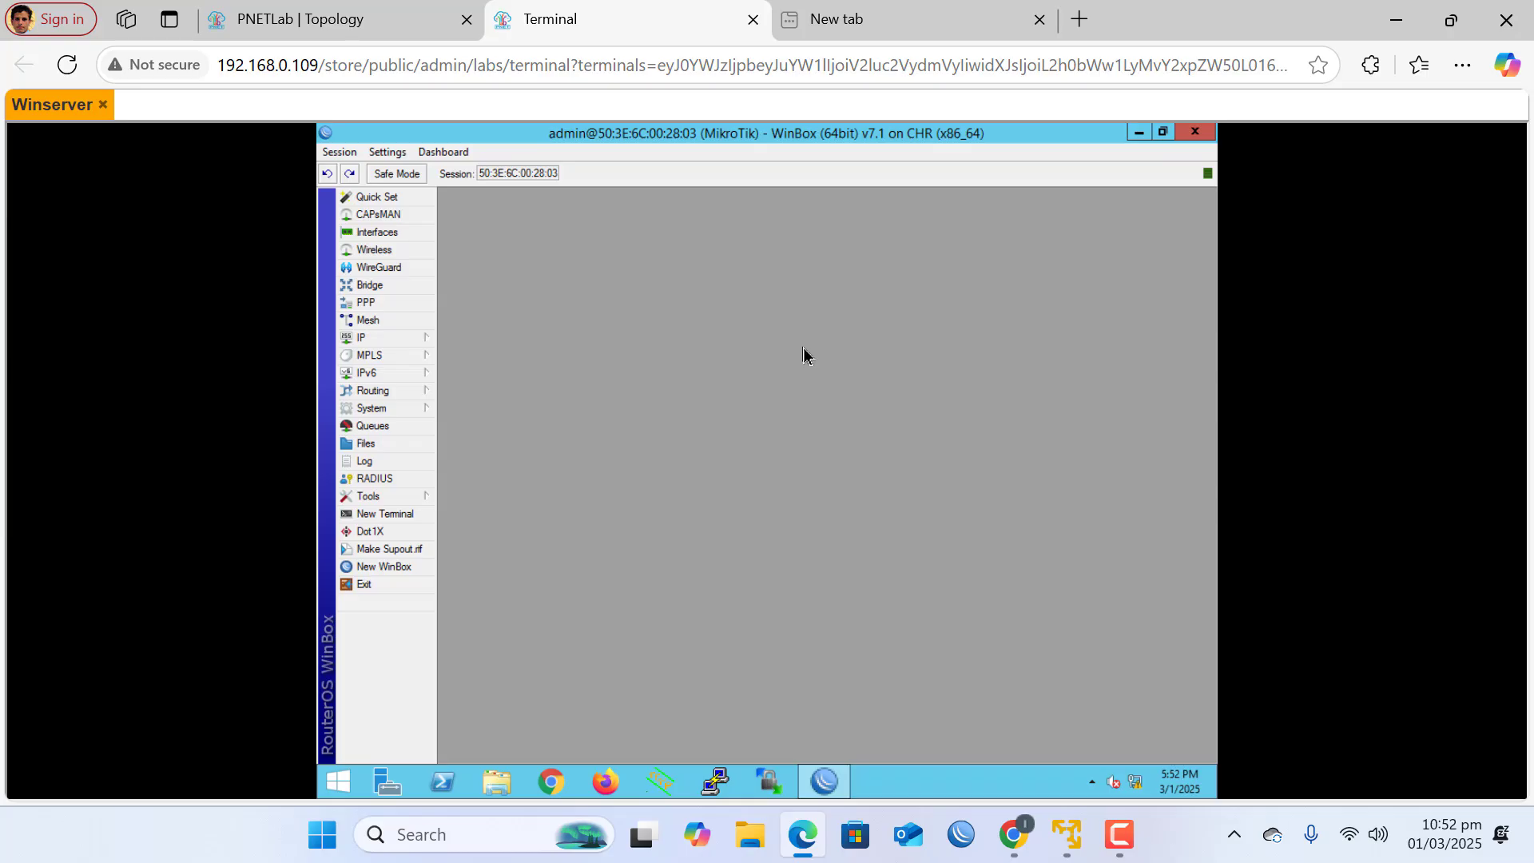
Connect the Net cloud to the Mikrotik router's eth1 interface in the PNETLab topology
click(336, 10)
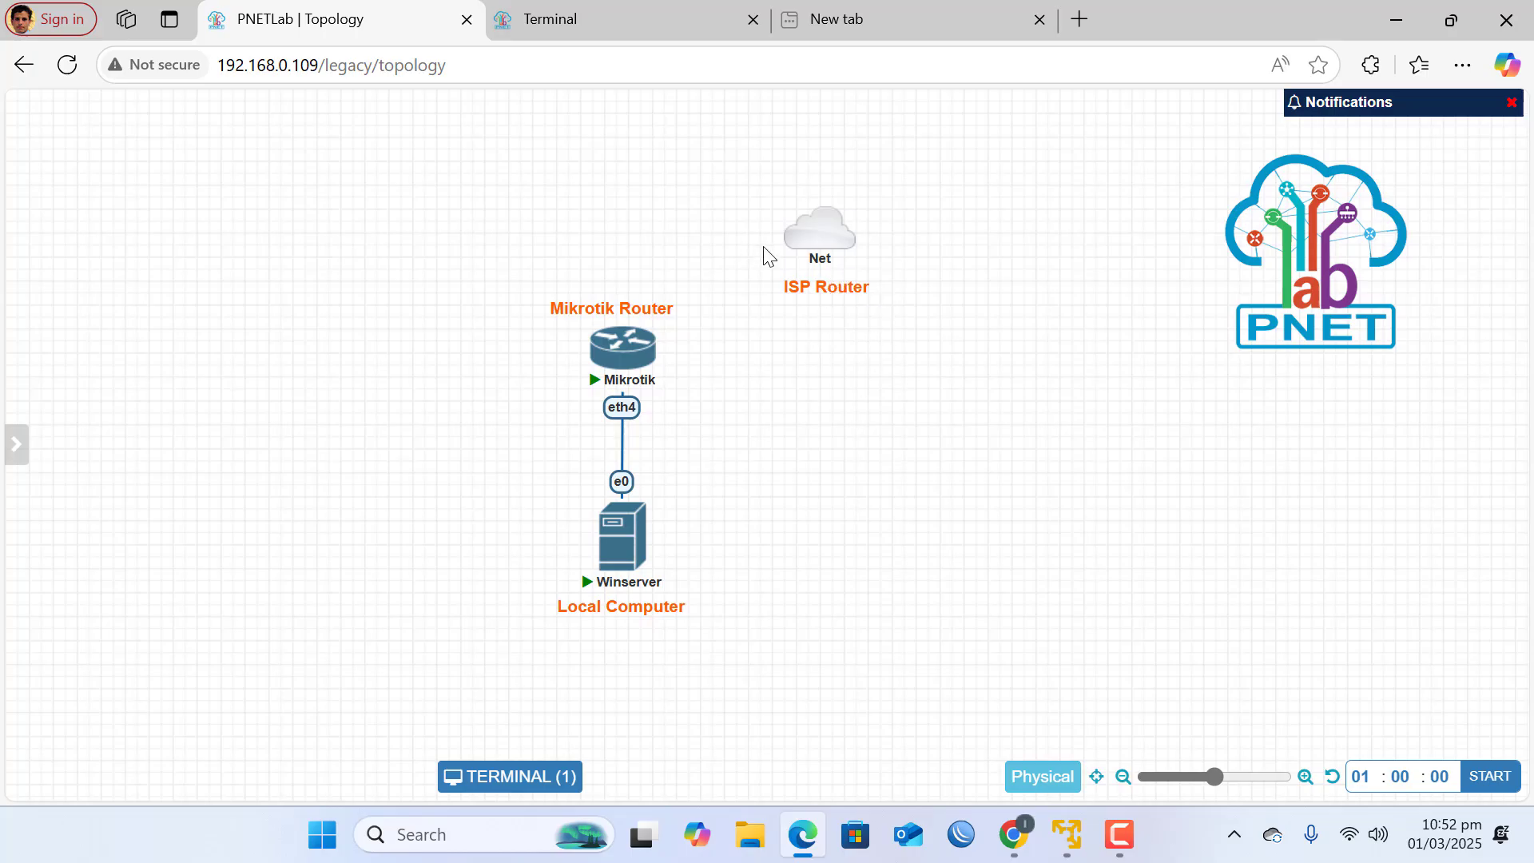
mouse_move(845, 219)
drag(845, 220, 702, 291)
drag(692, 297, 643, 345)
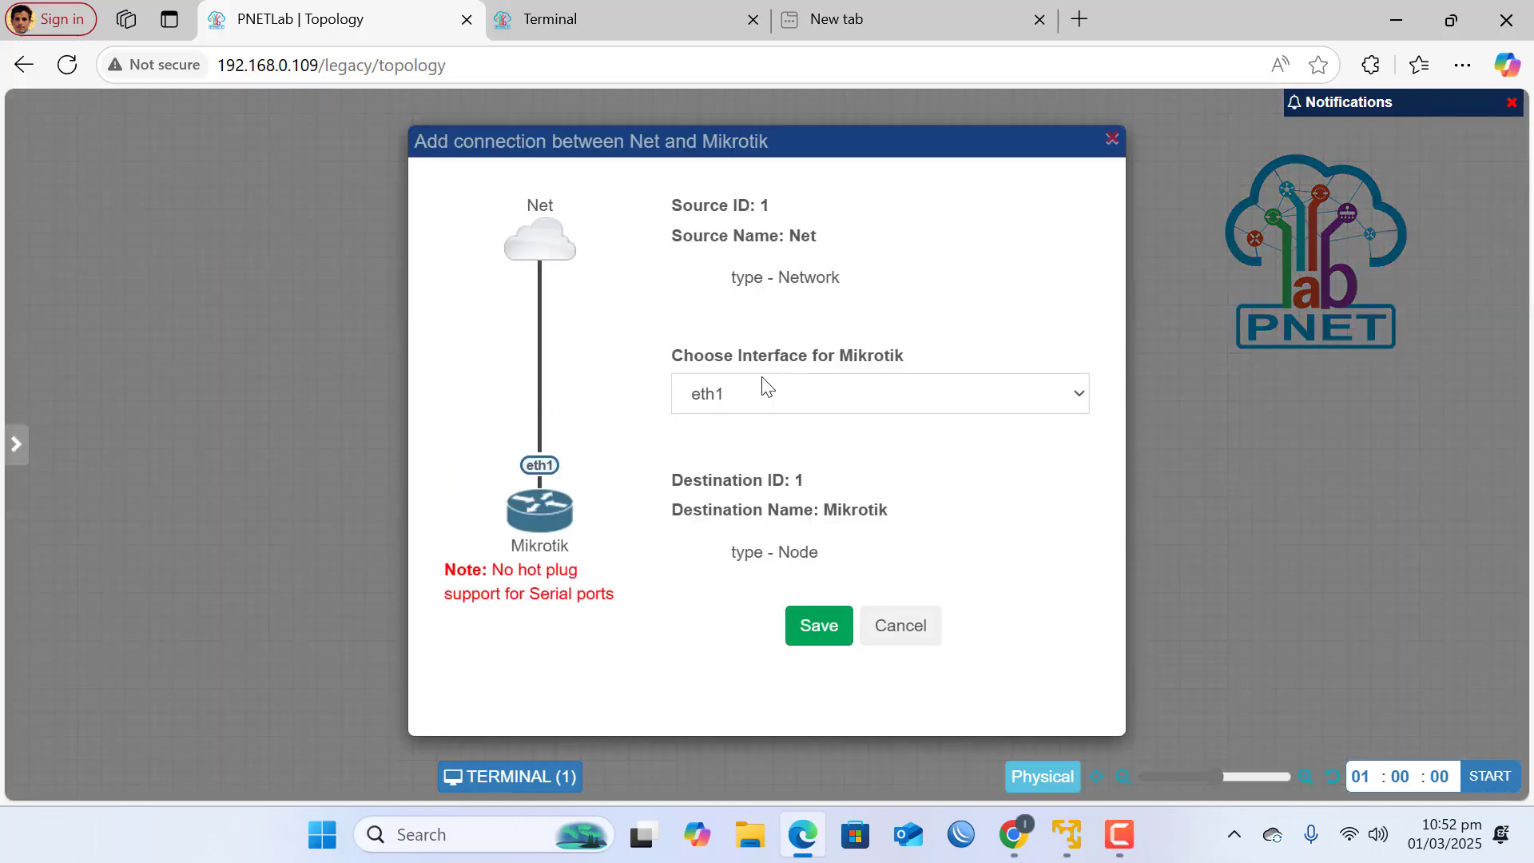
click(821, 627)
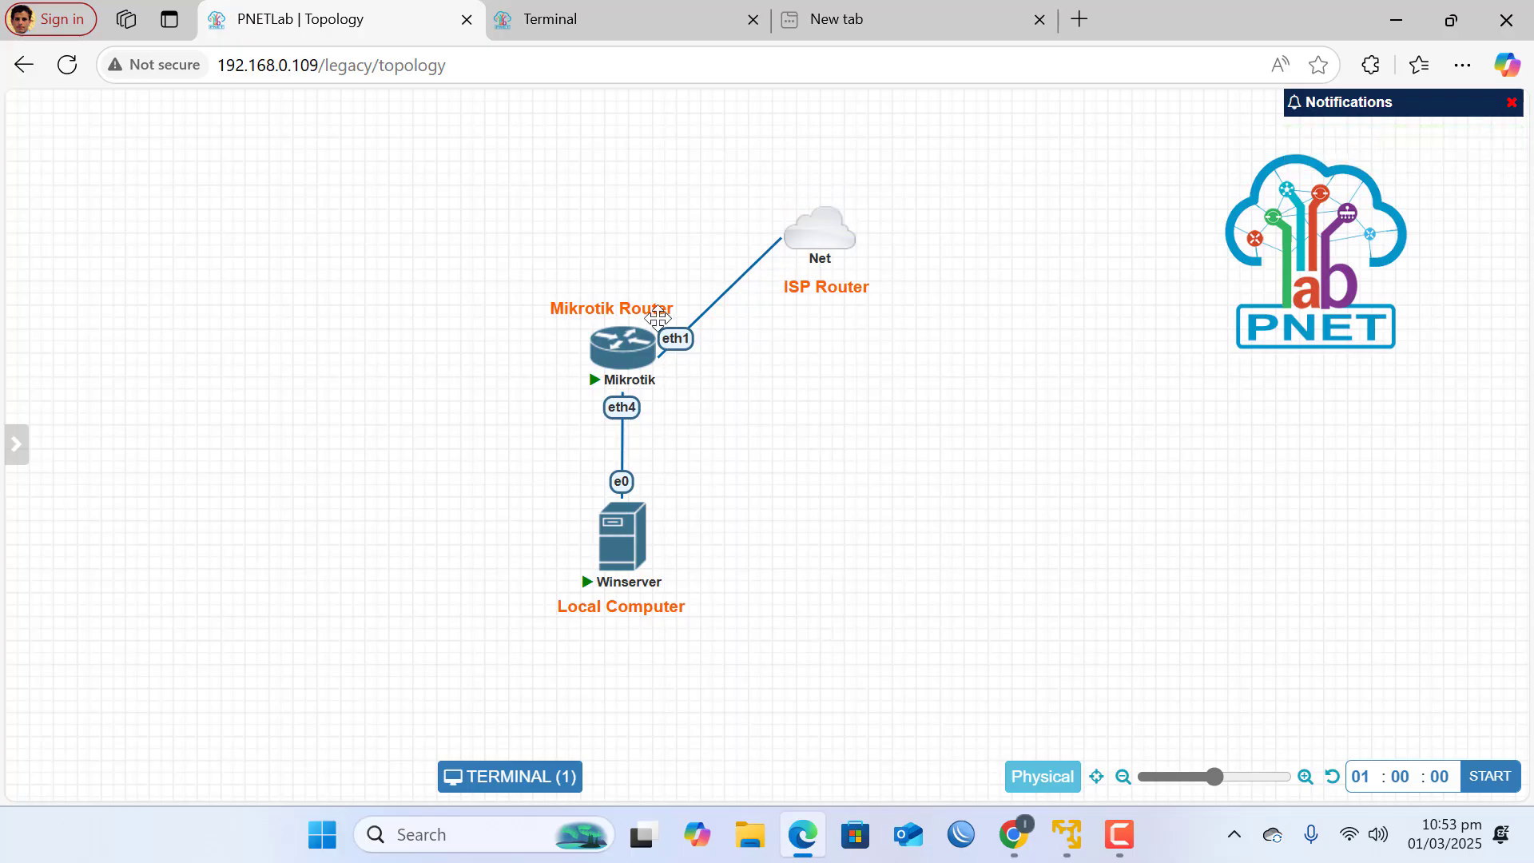
Return to the router session on Winserver, open its IP DHCP Client list, and select the ether1 entry
click(605, 2)
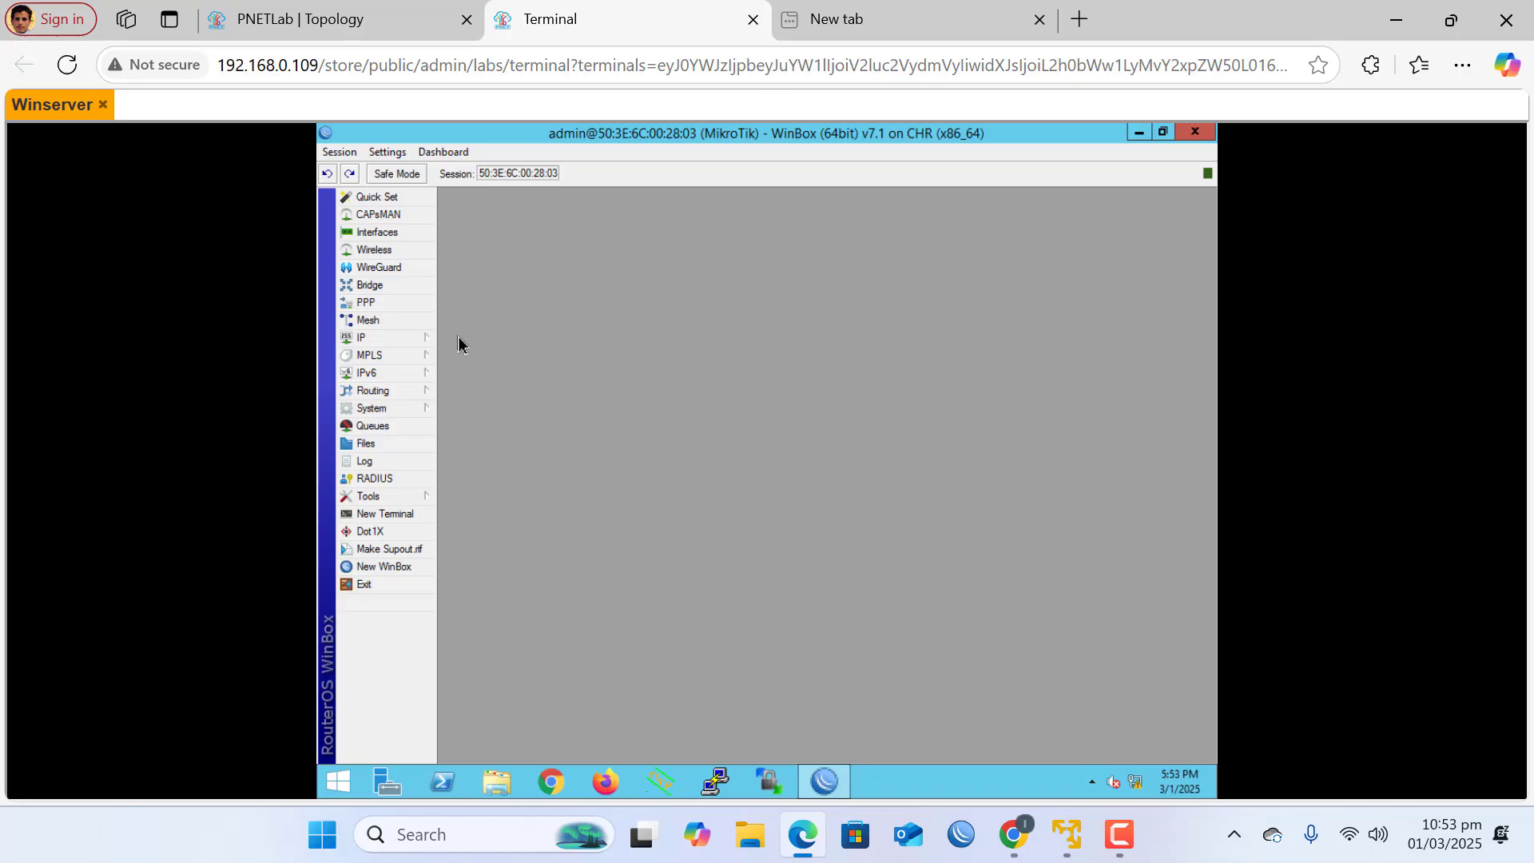
click(319, 17)
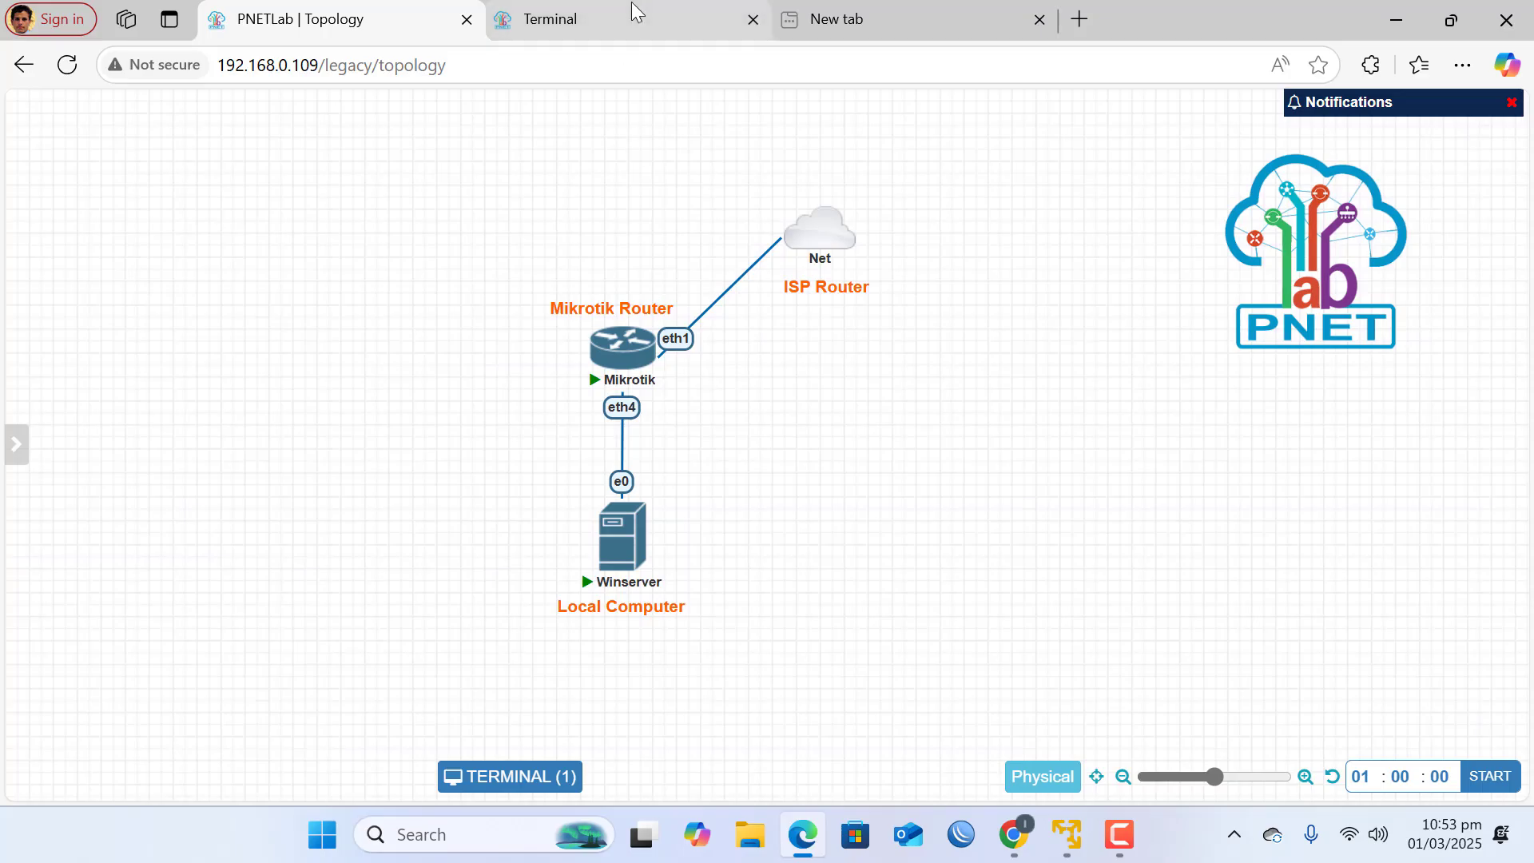
click(631, 18)
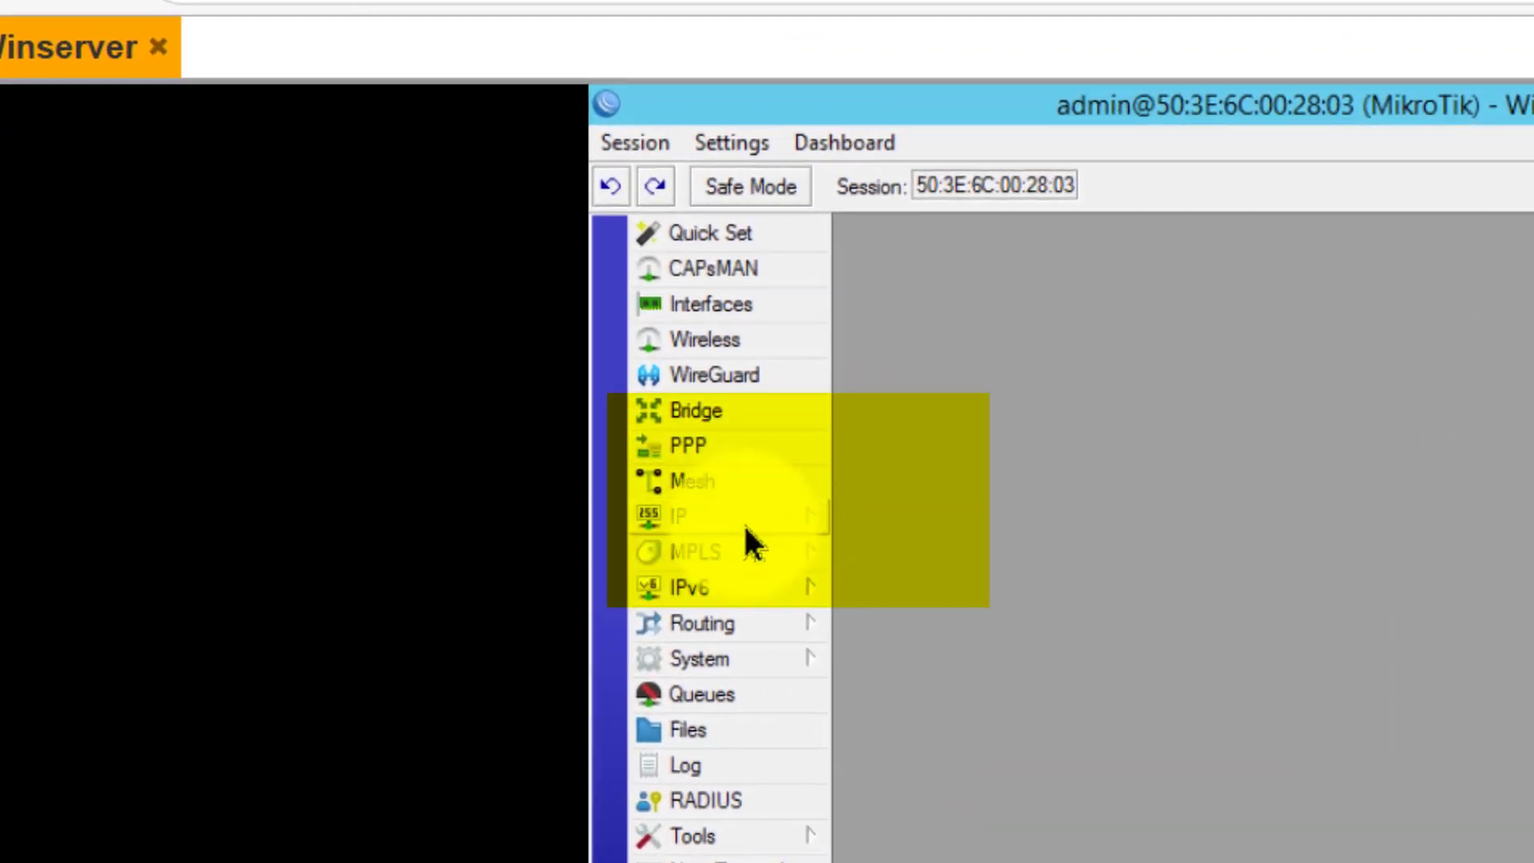
click(746, 521)
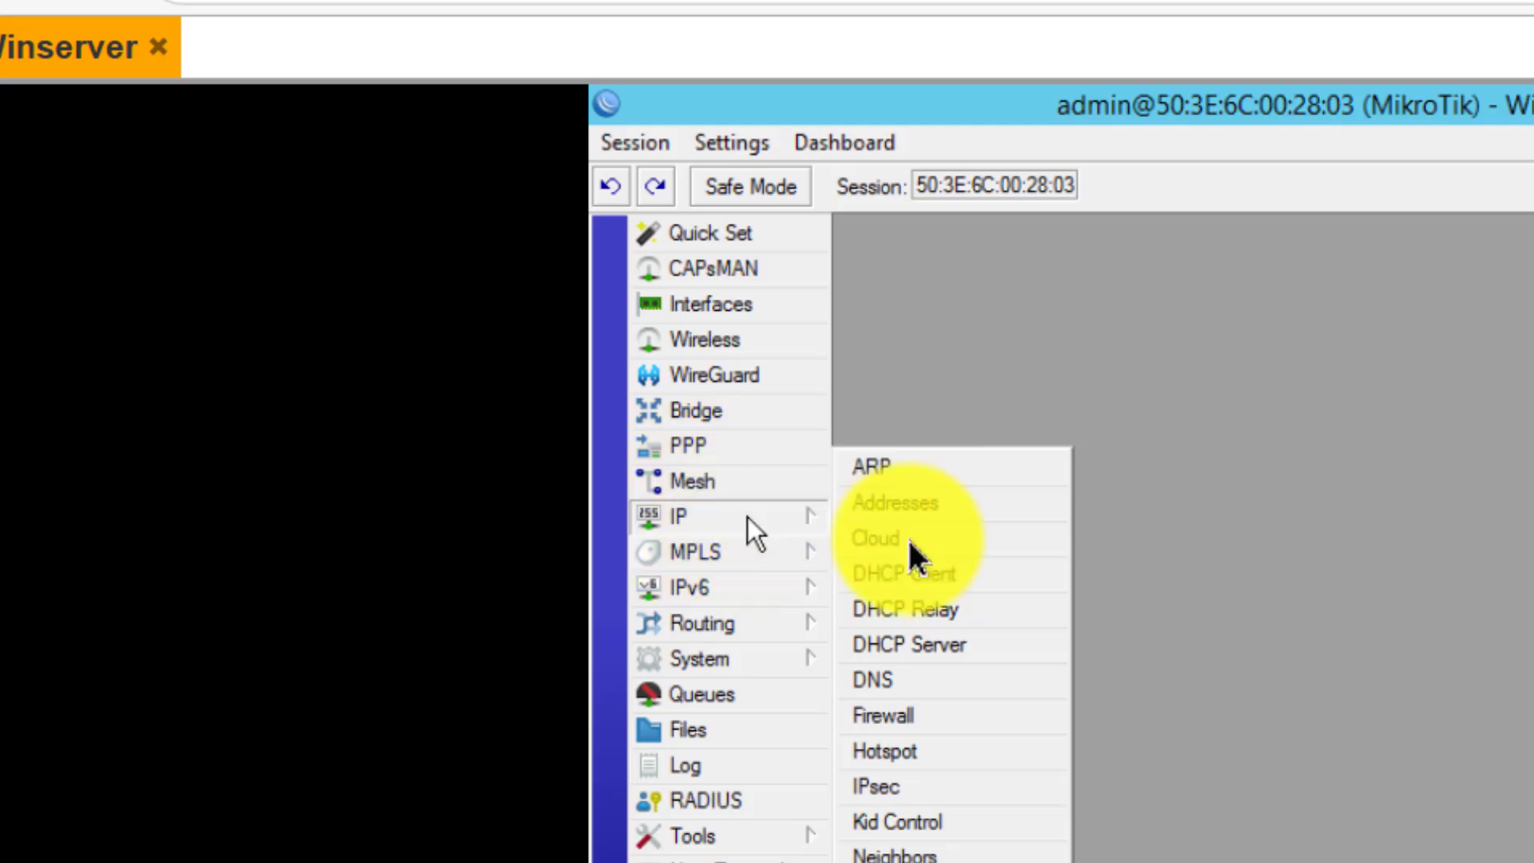
click(980, 568)
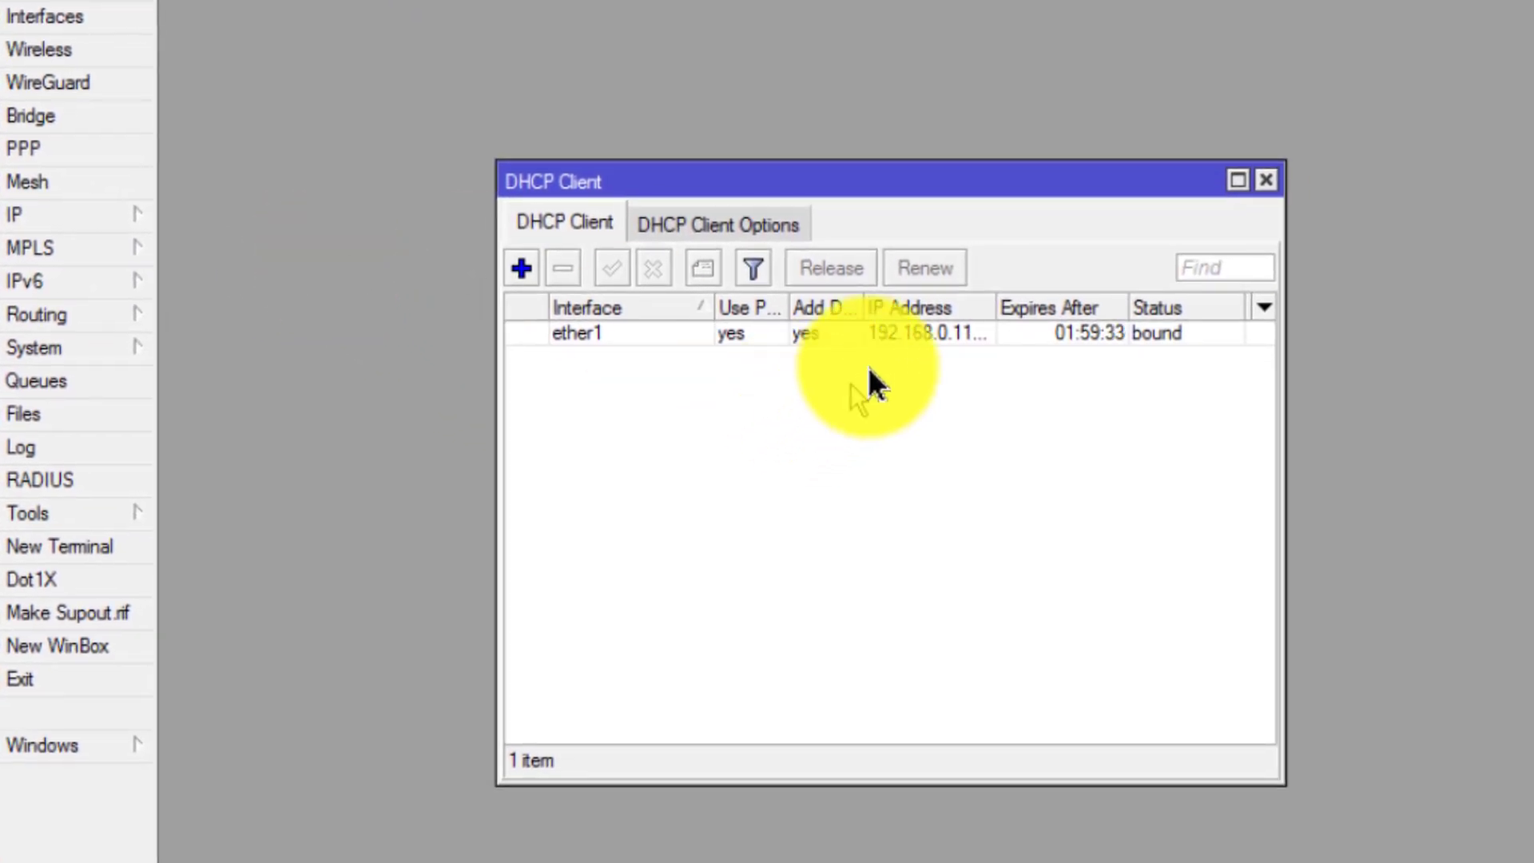
mouse_move(903, 340)
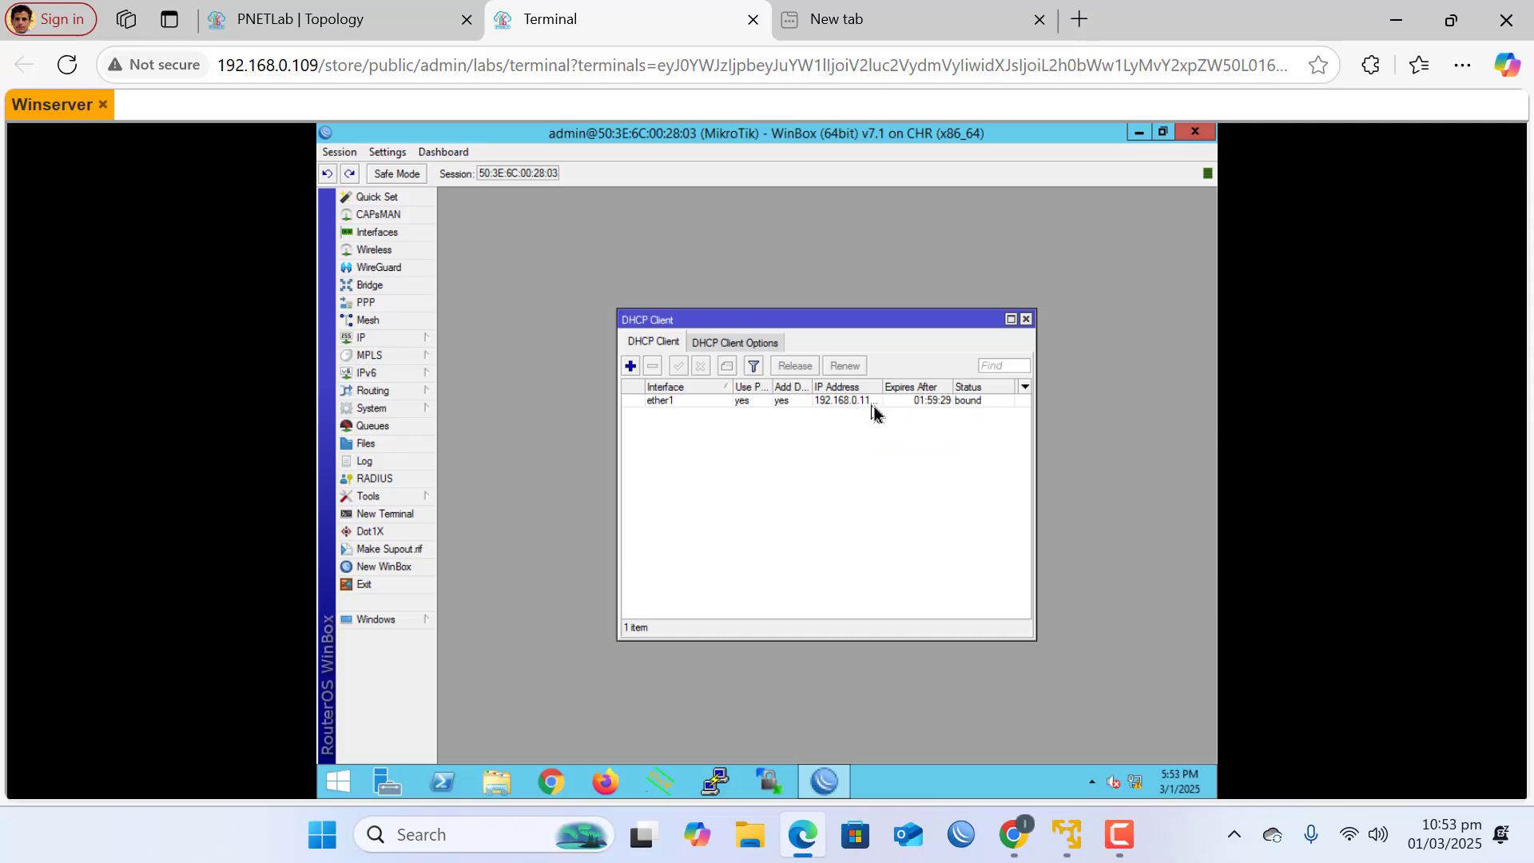
click(995, 332)
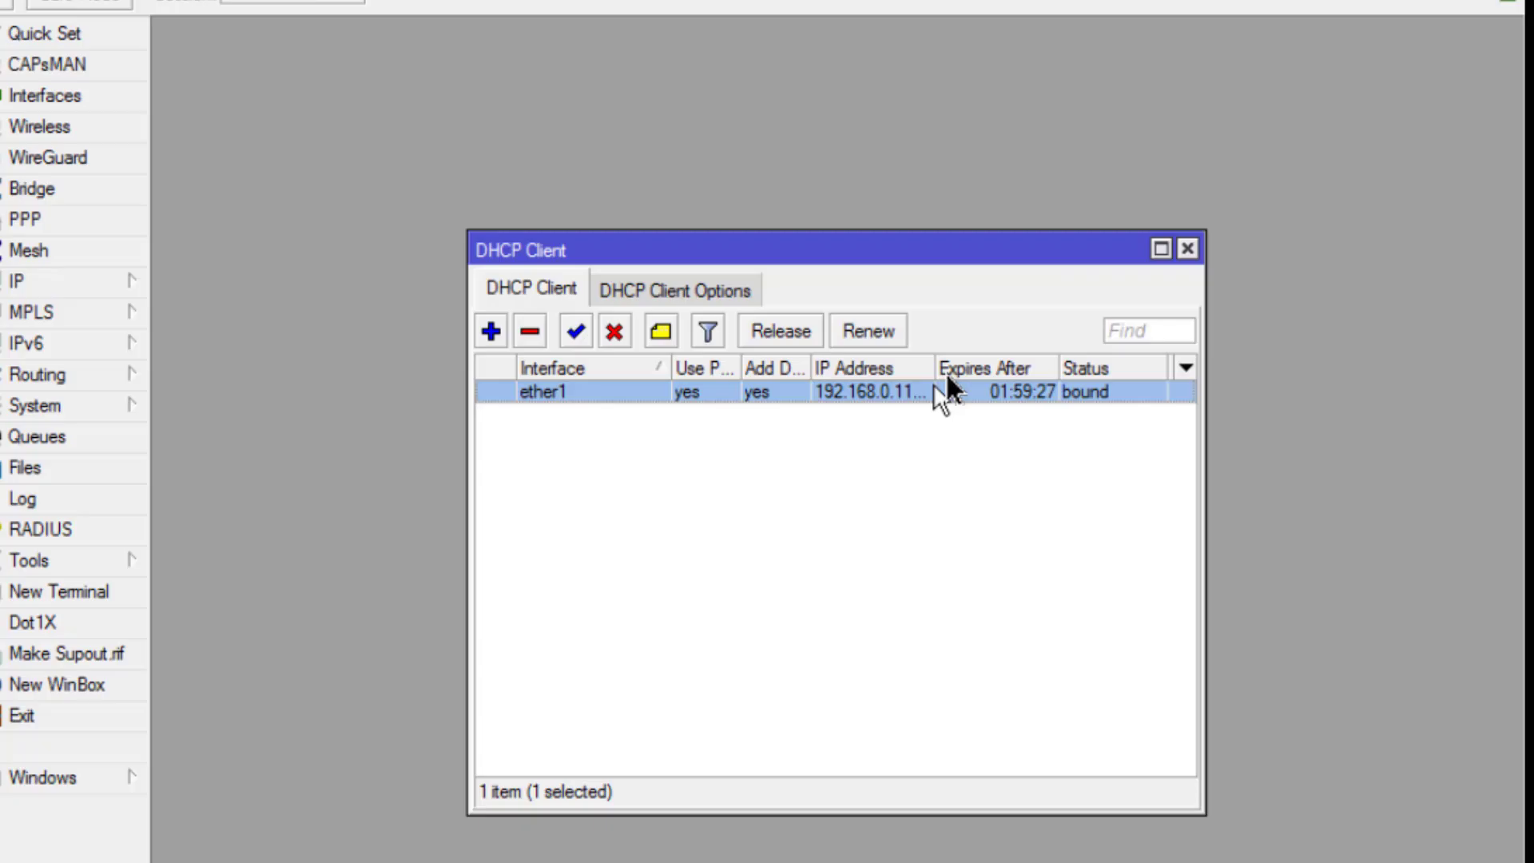
Widen the IP Address column in the DHCP Client list and remove the ether1 client entry
drag(935, 369, 997, 369)
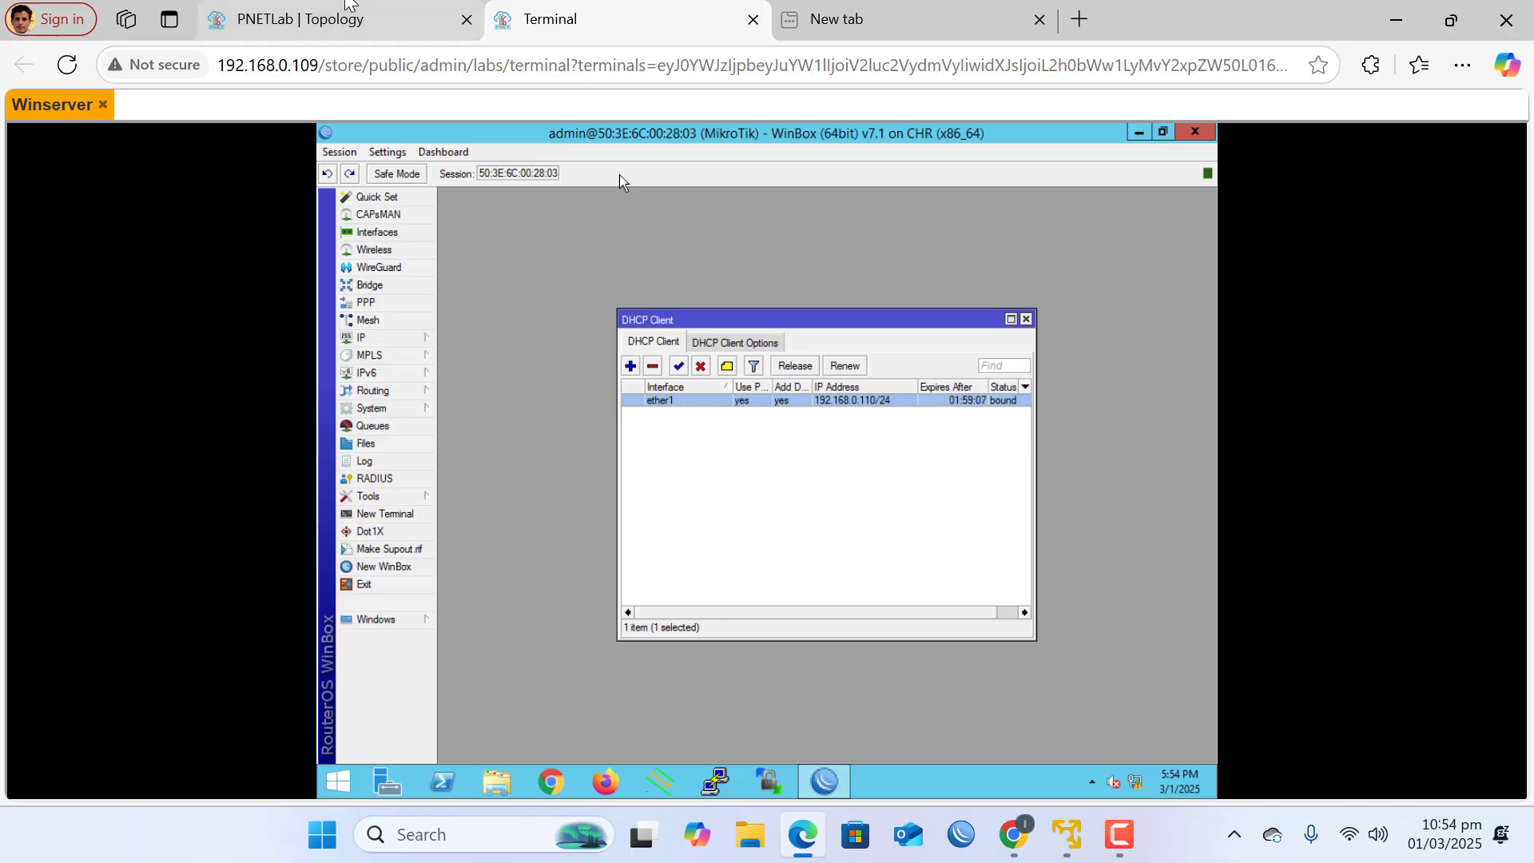
click(348, 17)
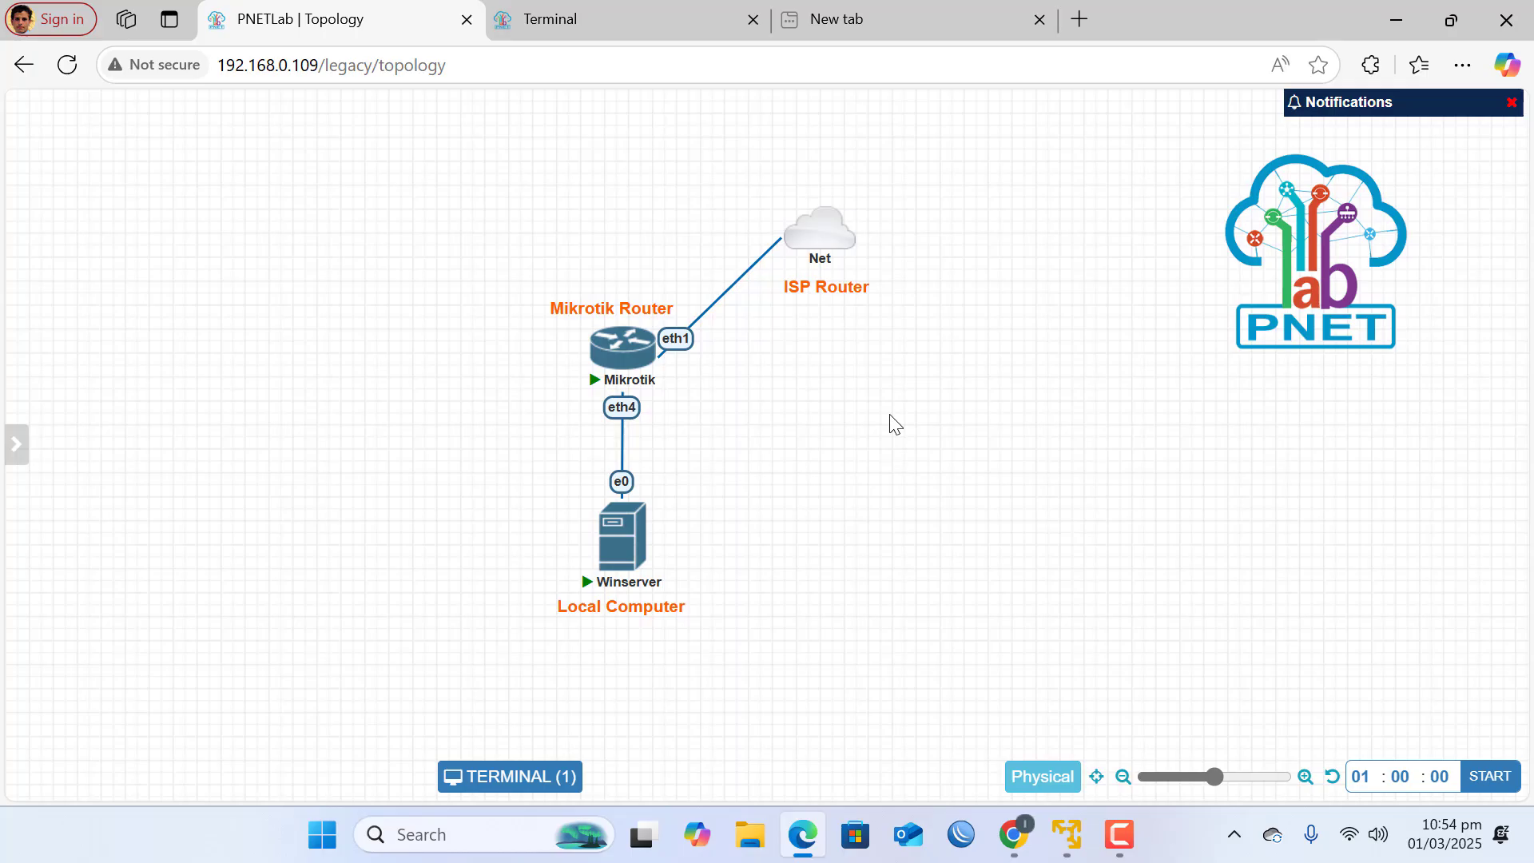
click(551, 18)
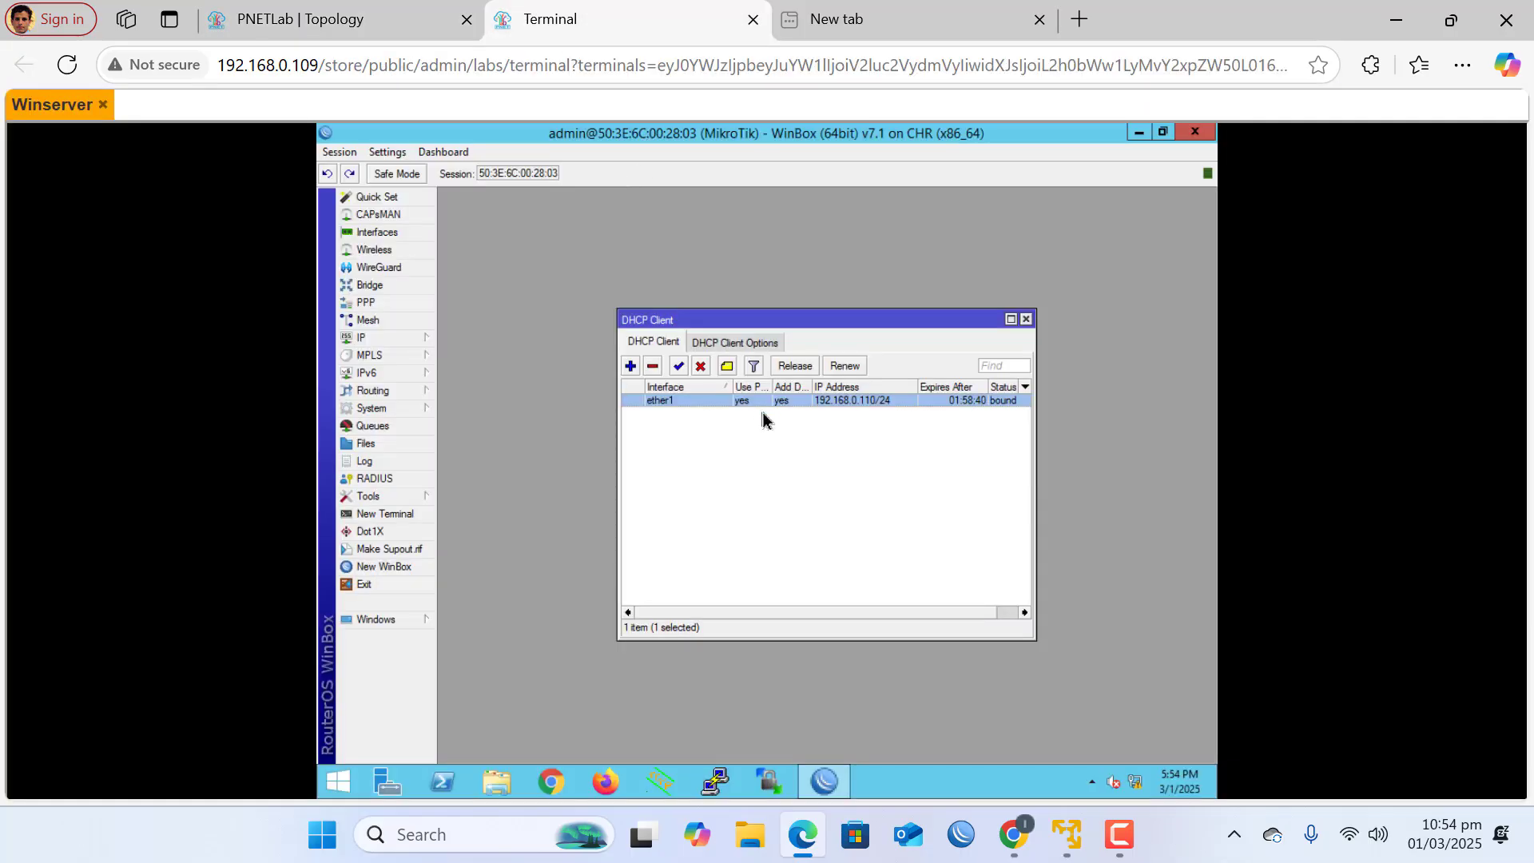
click(655, 369)
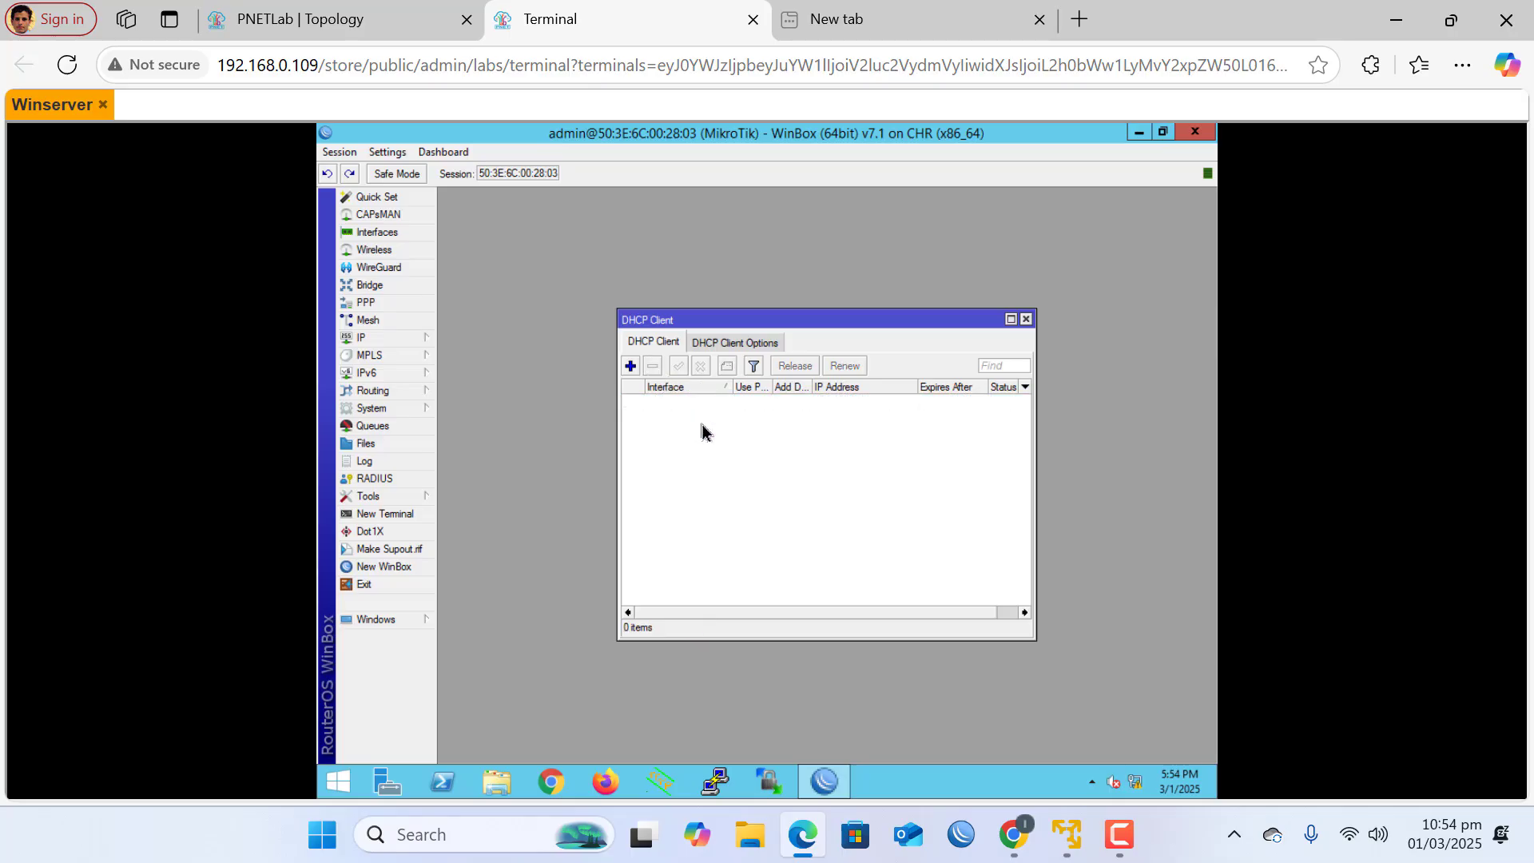
Check the ISP link in the topology and add a DHCP client on ether1 with peer DNS, peer NTP and default route enabled
click(312, 18)
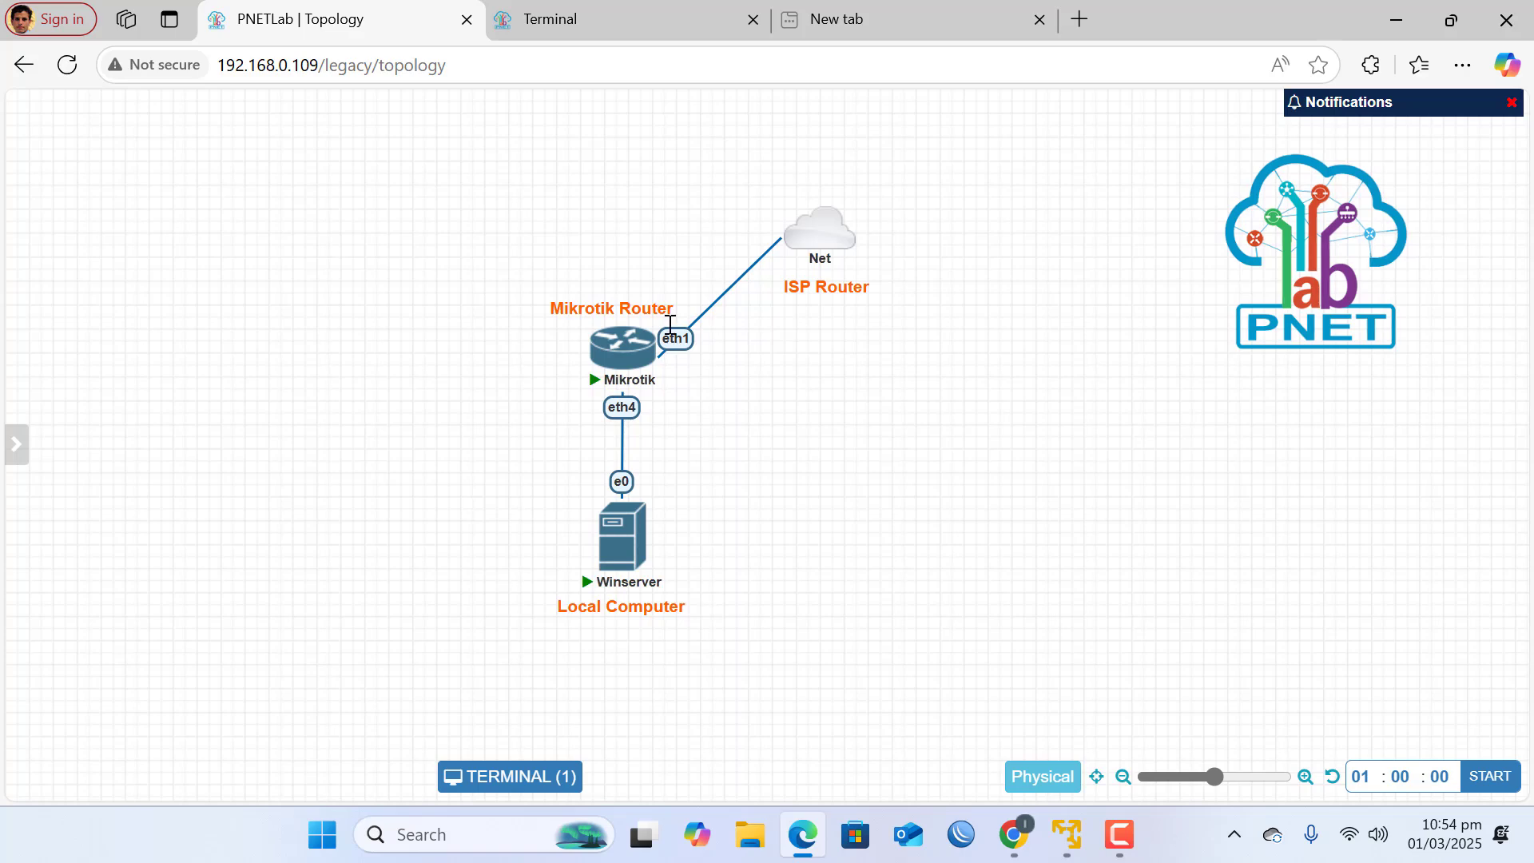
click(620, 11)
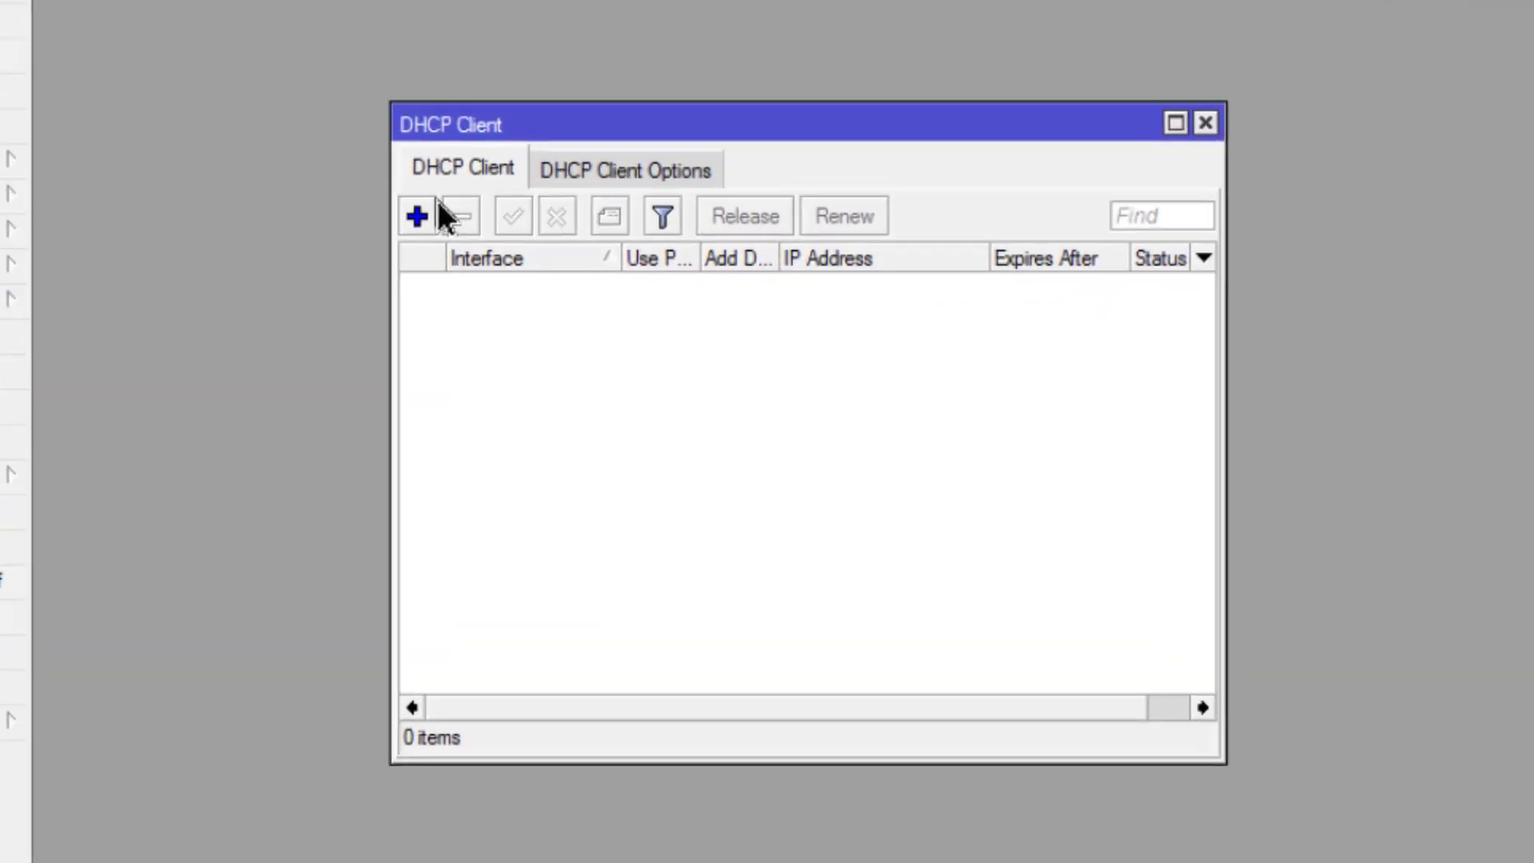
click(399, 204)
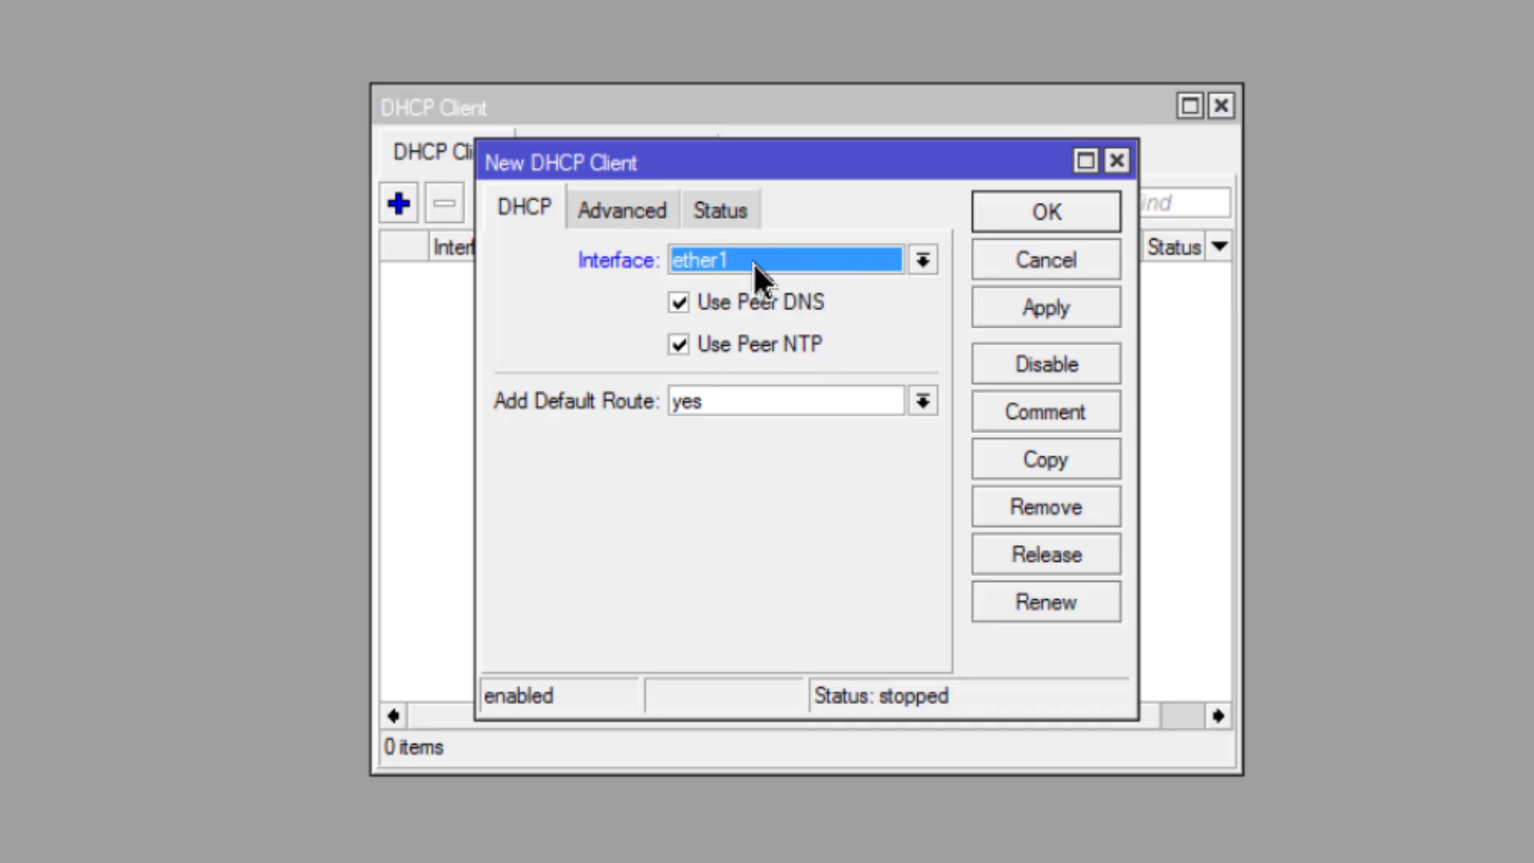
click(1066, 315)
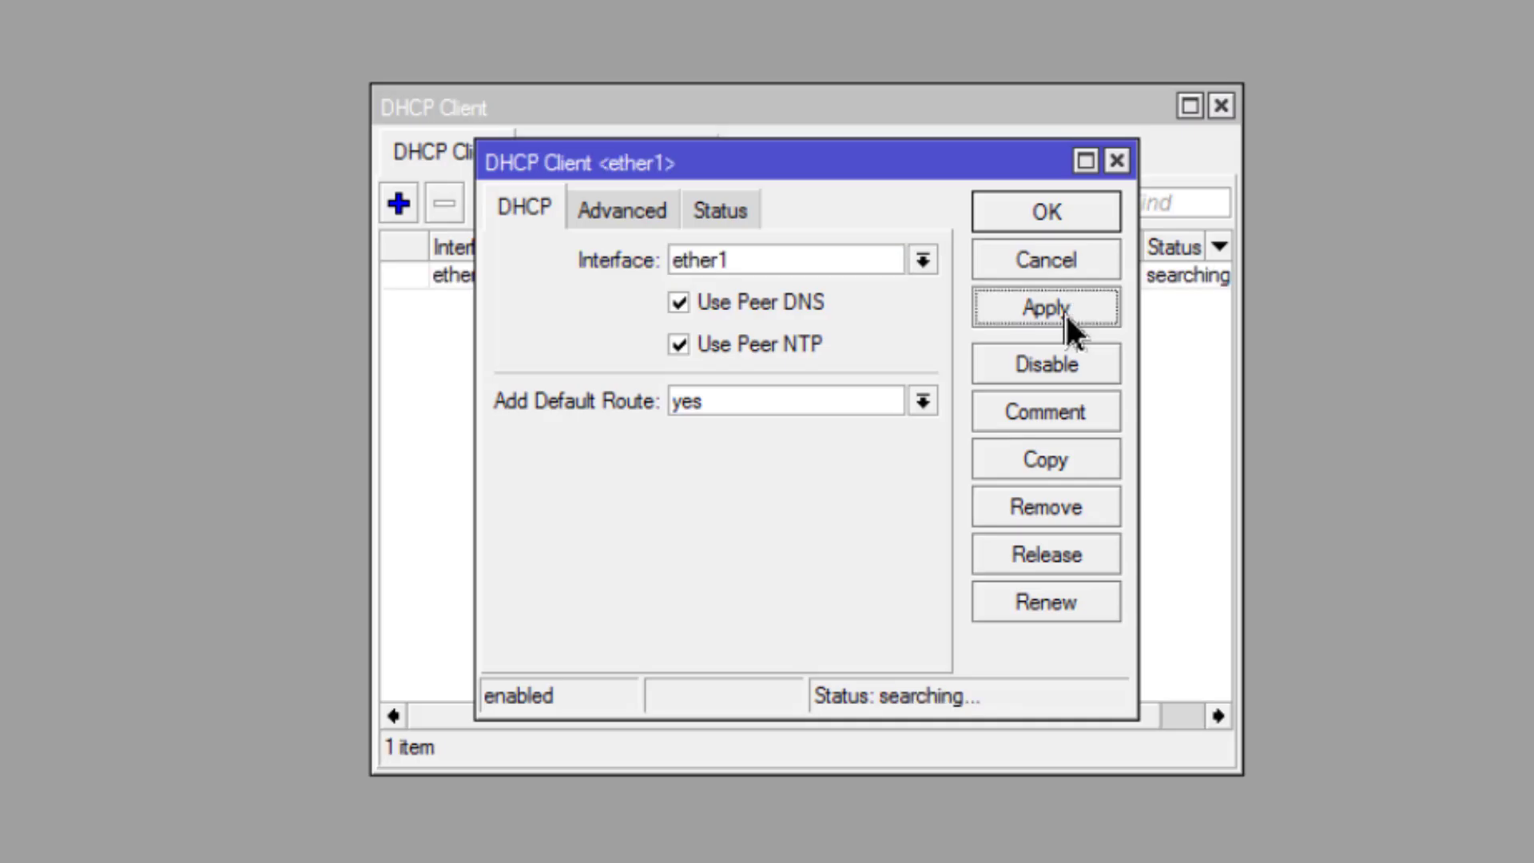
click(1119, 162)
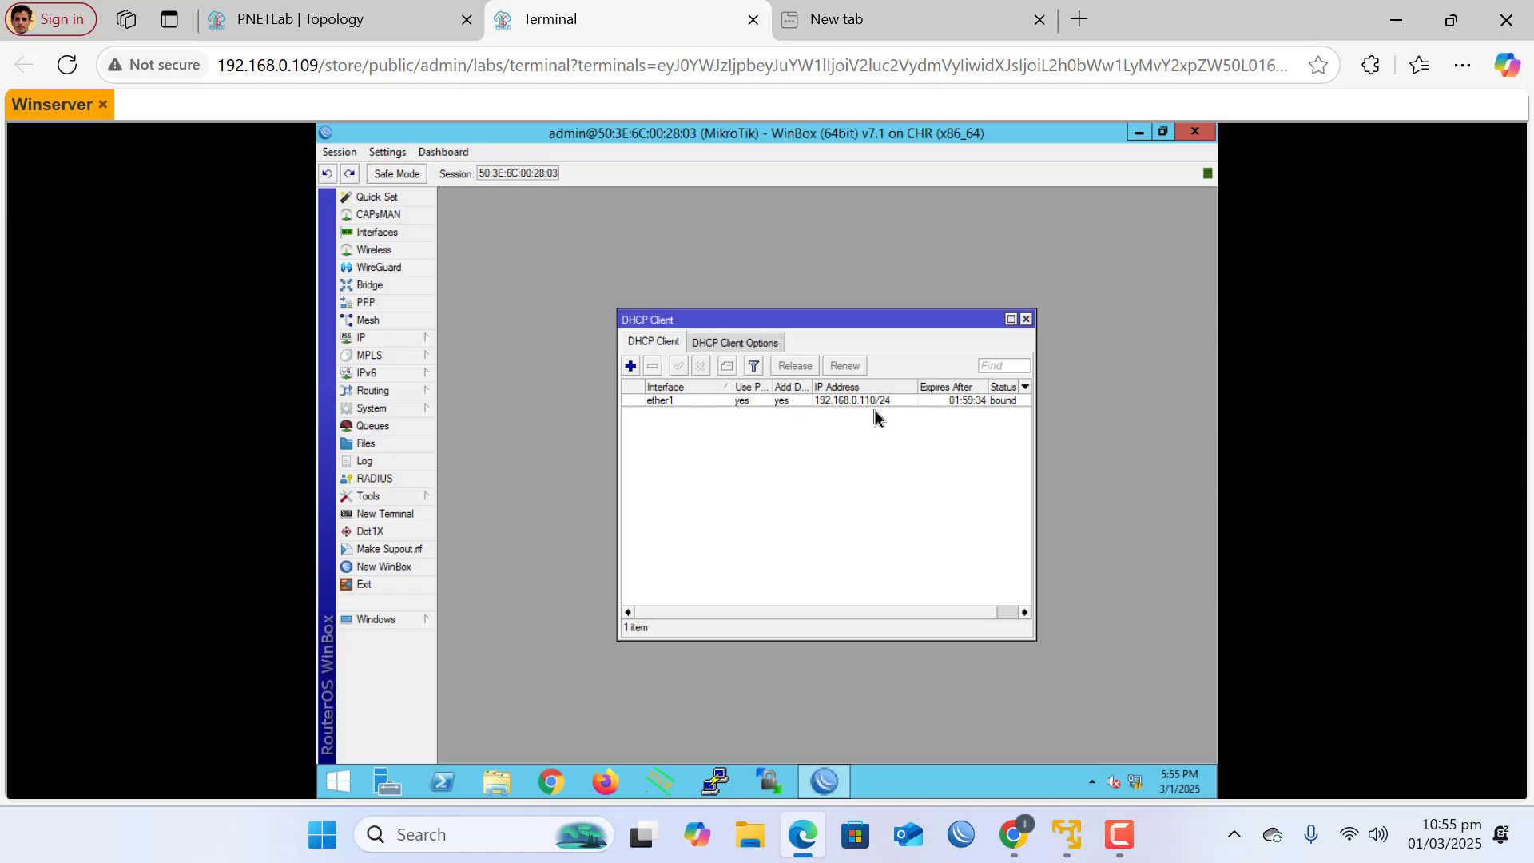
click(1025, 319)
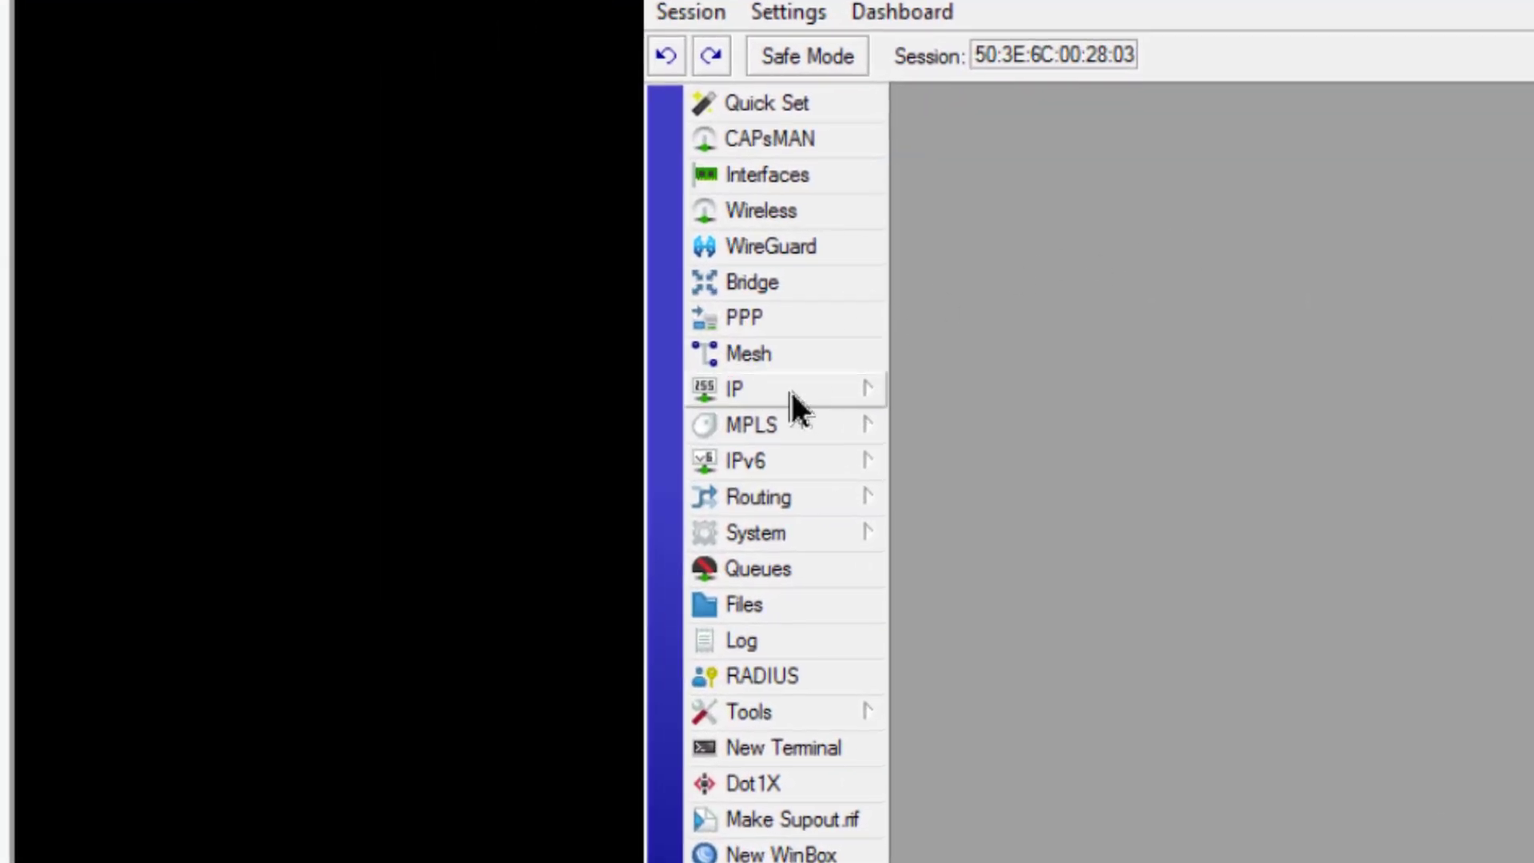
Open the router's IP Addresses list, maximize it, and check the Mikrotik-to-Winserver link in the topology
click(791, 392)
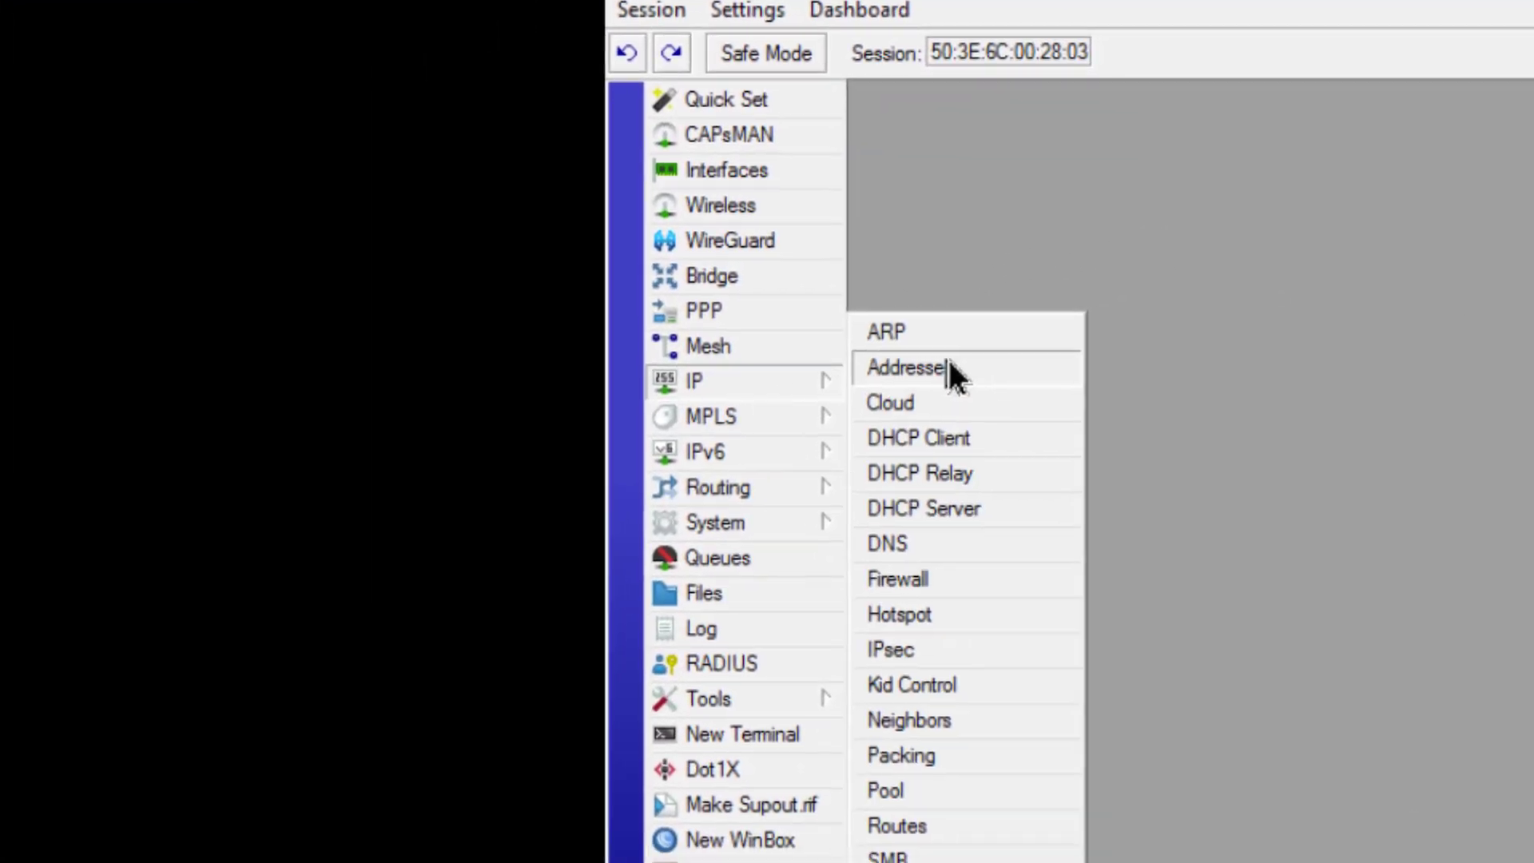
click(993, 374)
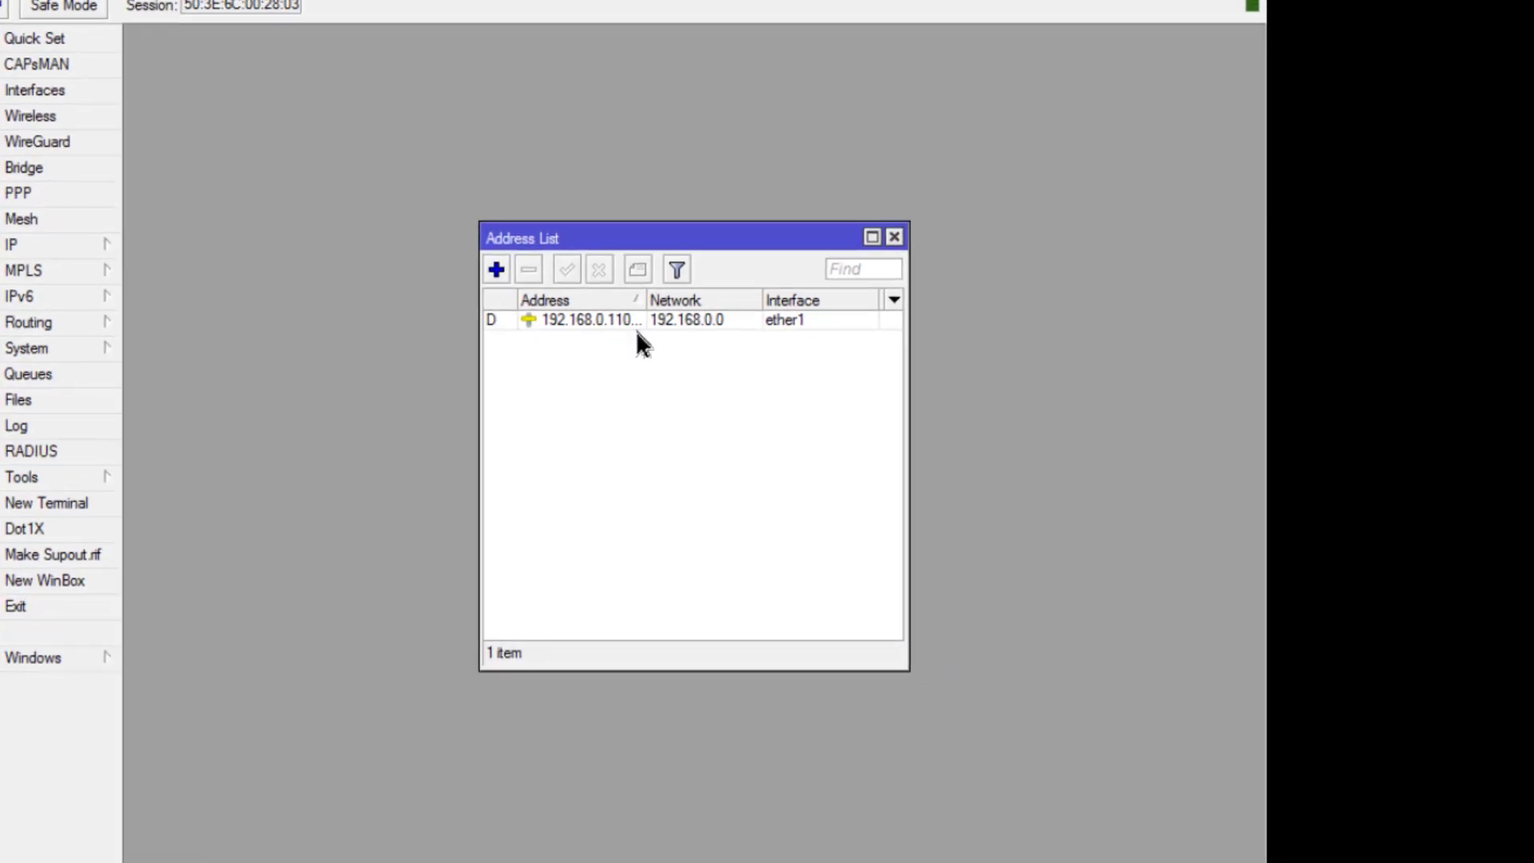
click(872, 236)
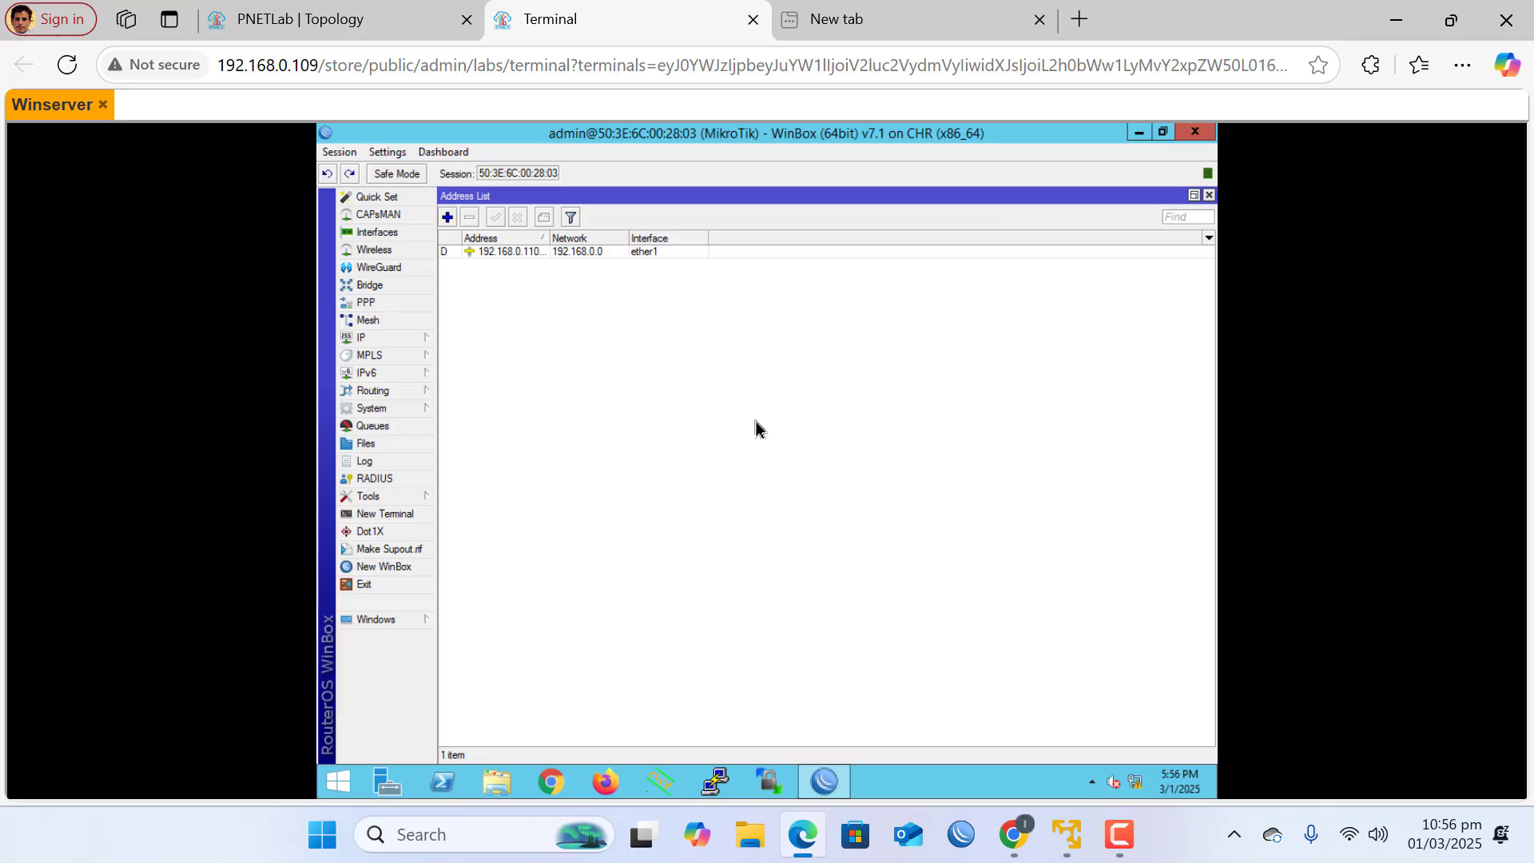
key(ctrl+shift+Tab)
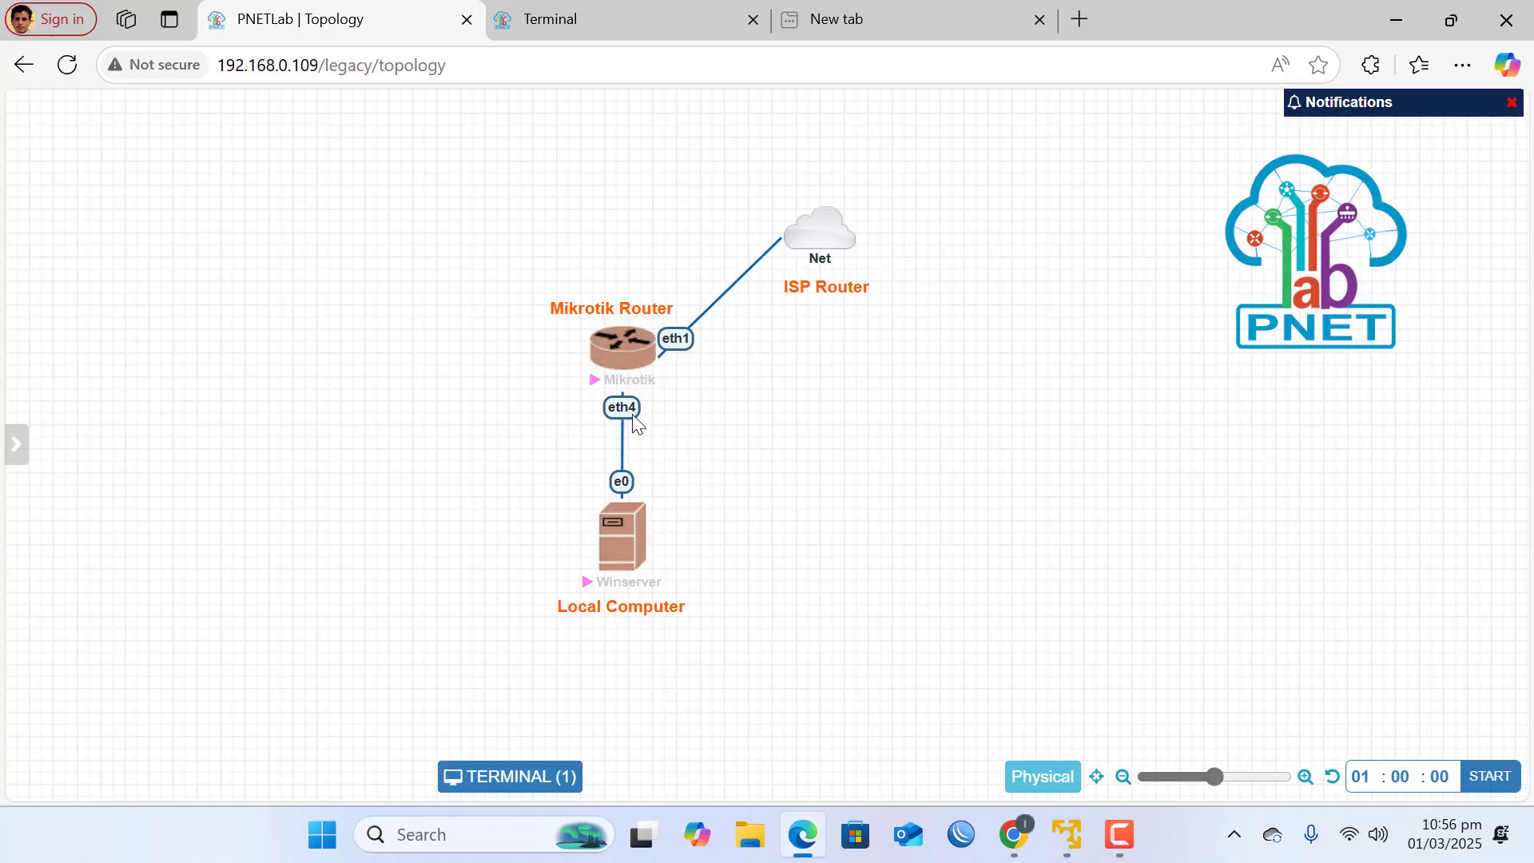
click(631, 10)
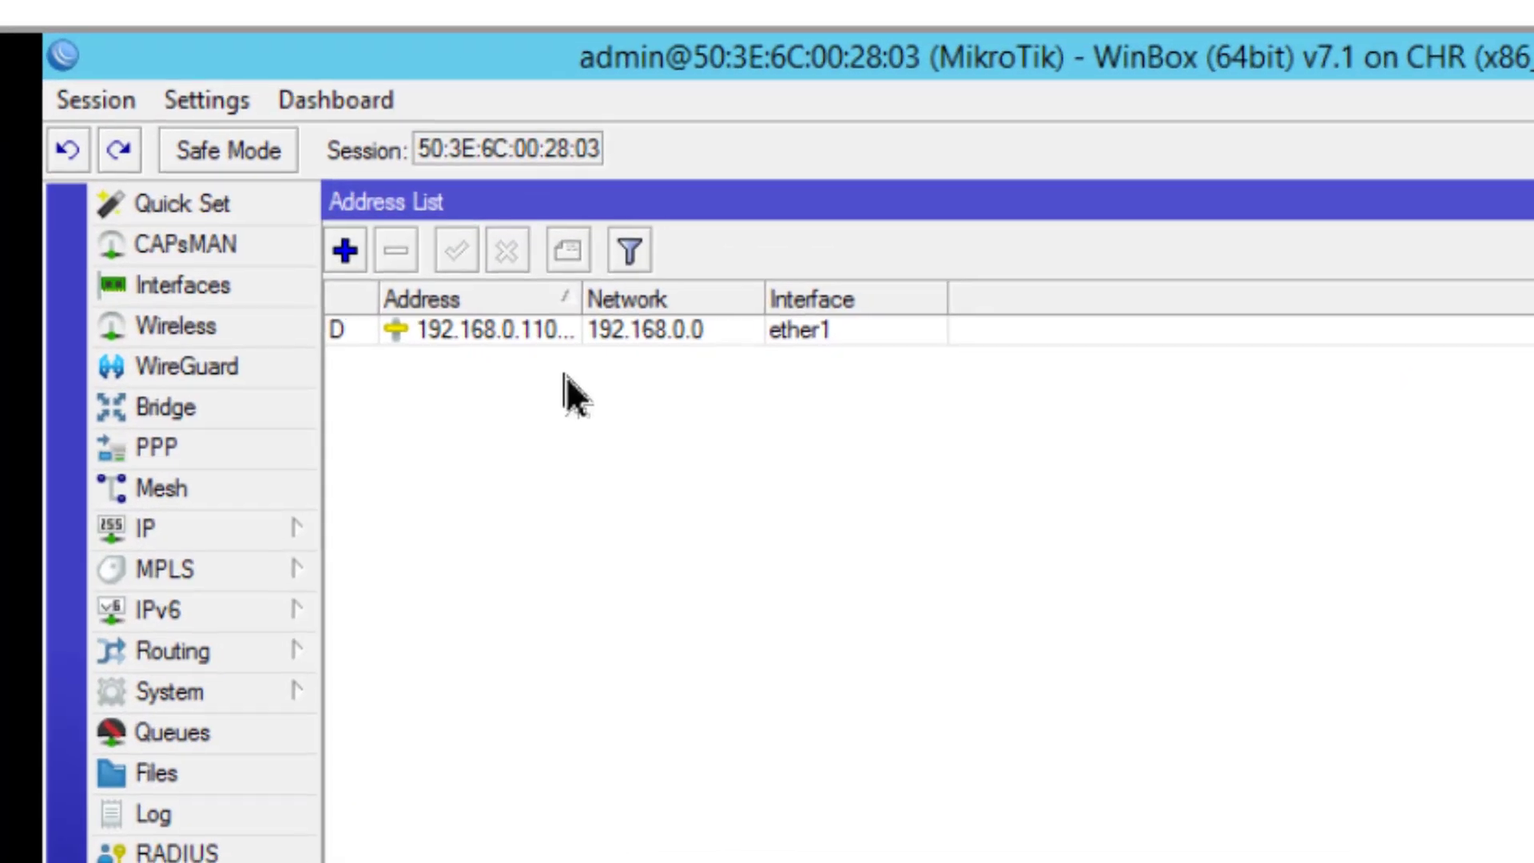
Add the IP address 10.10.10.1/24 to interface ether4 in the router's address list
click(352, 251)
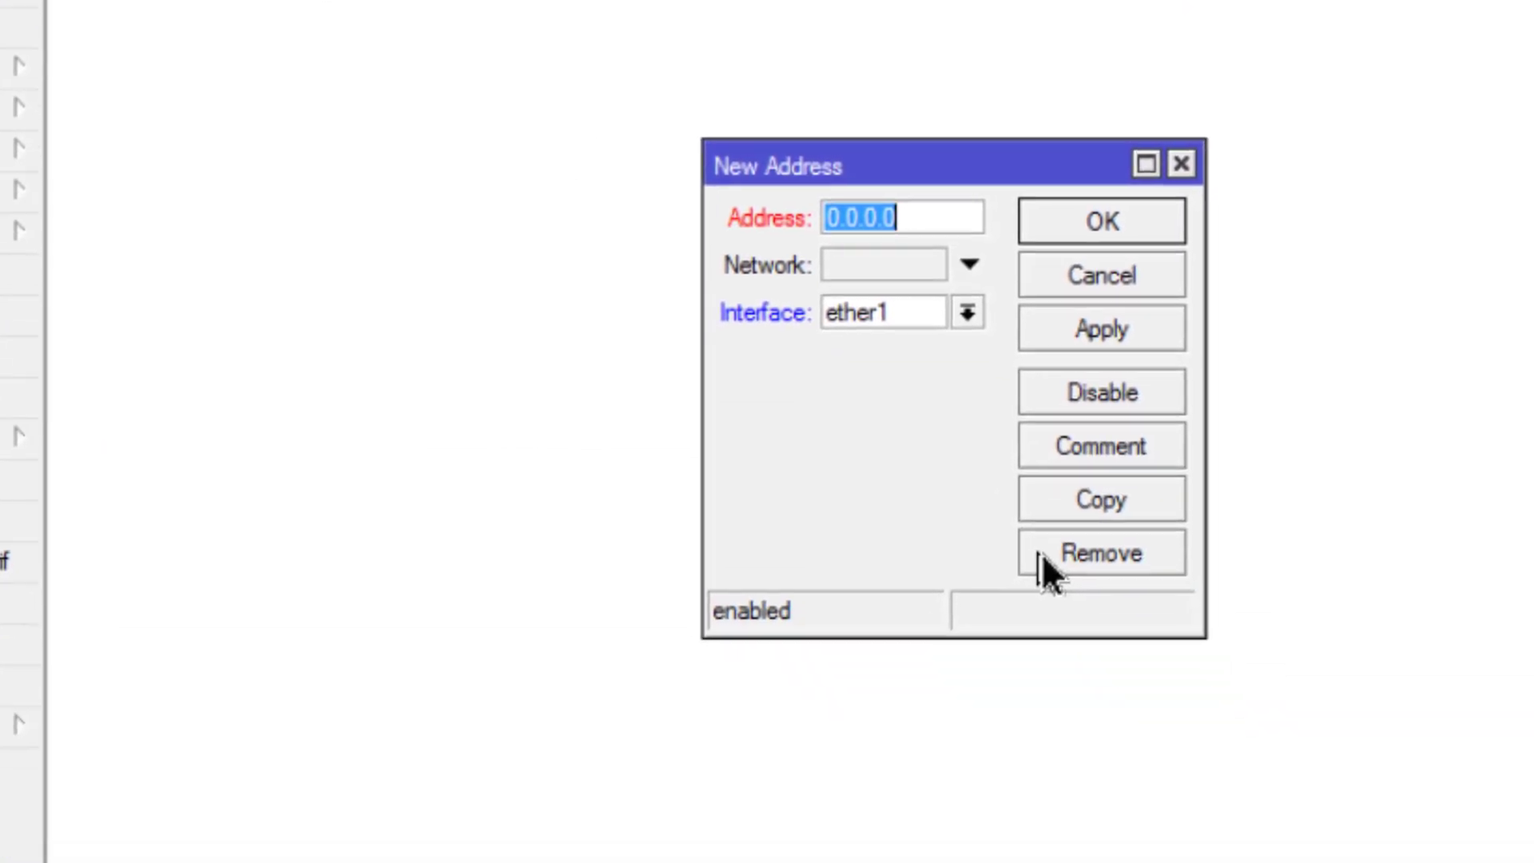
click(968, 312)
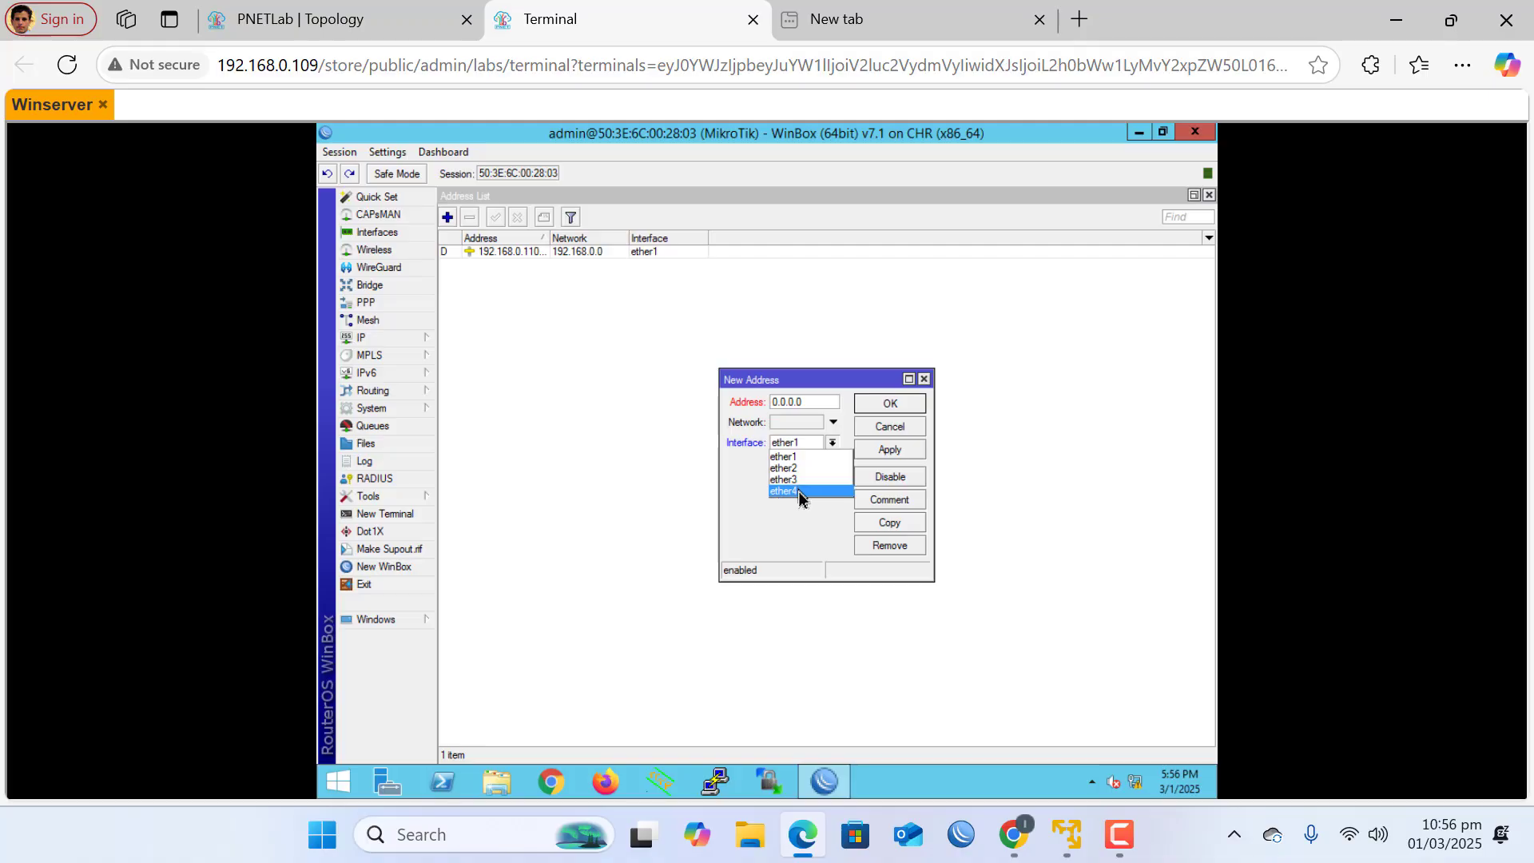
click(798, 492)
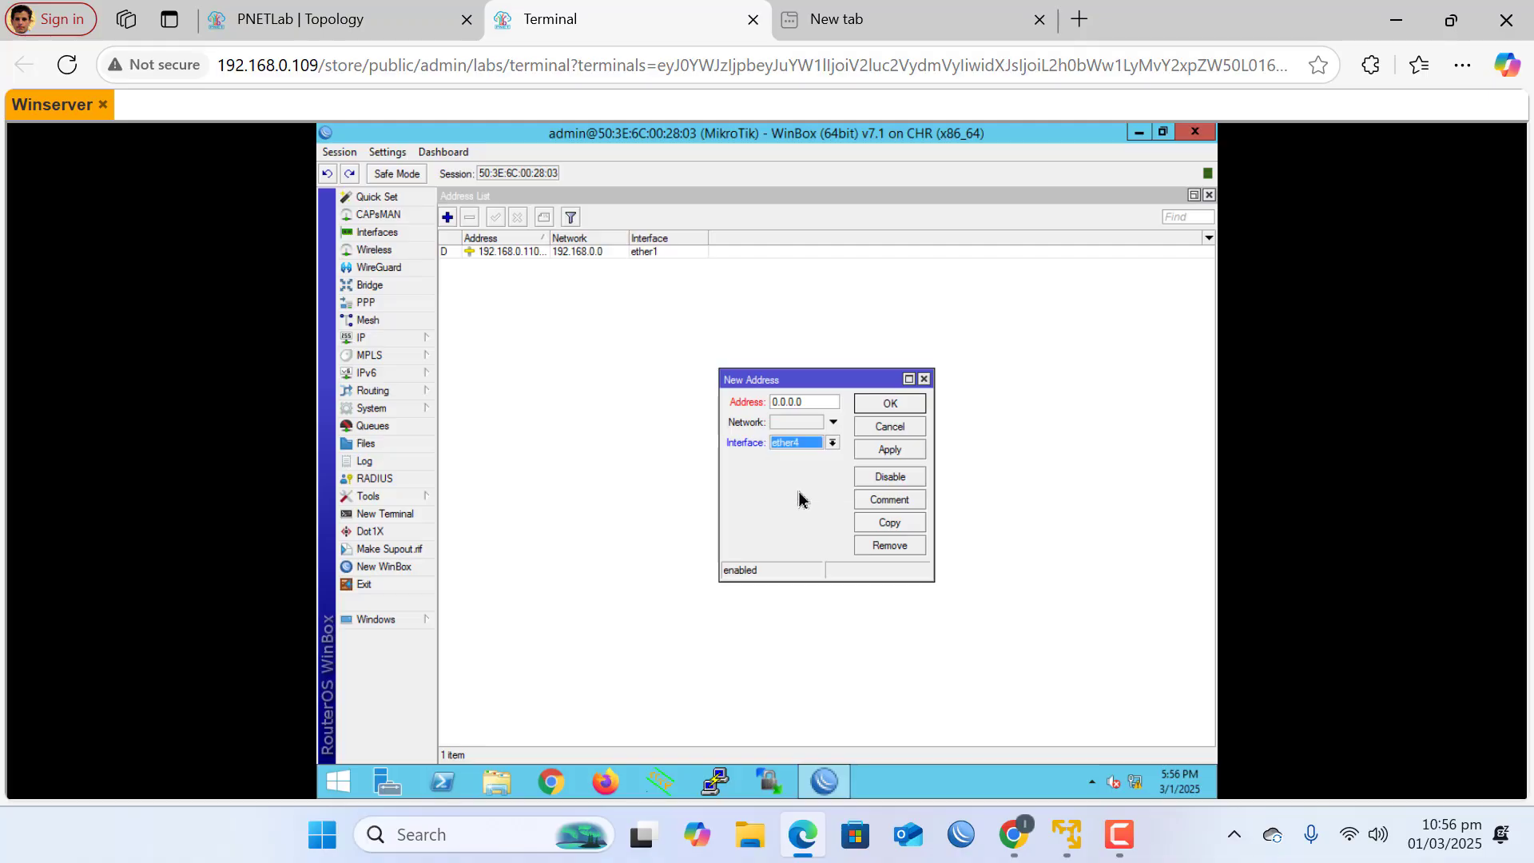
click(824, 404)
double_click(824, 406)
click(823, 408)
double_click(822, 410)
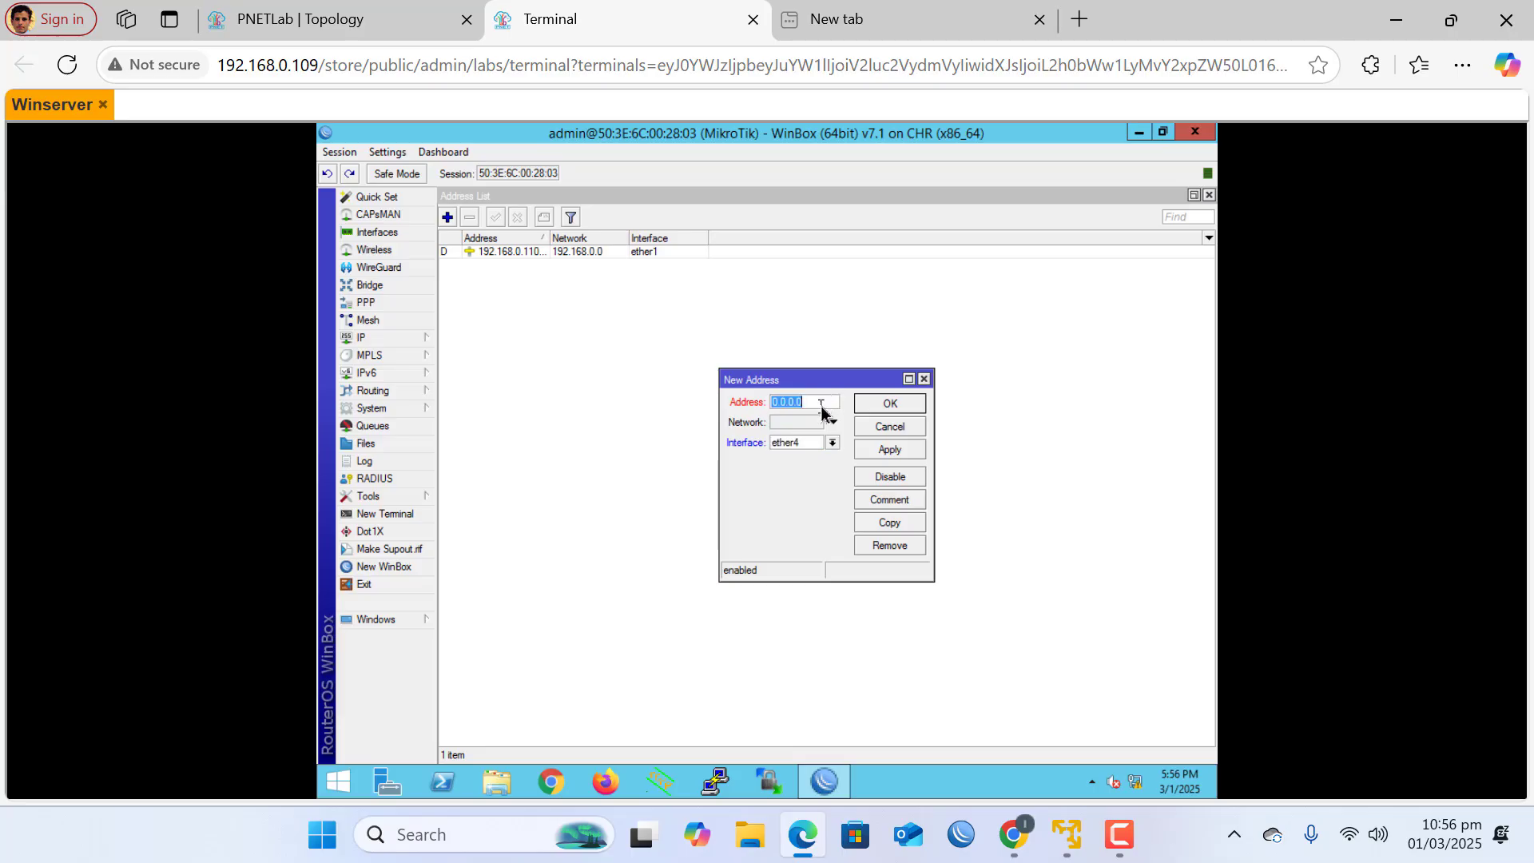
text(10.10)
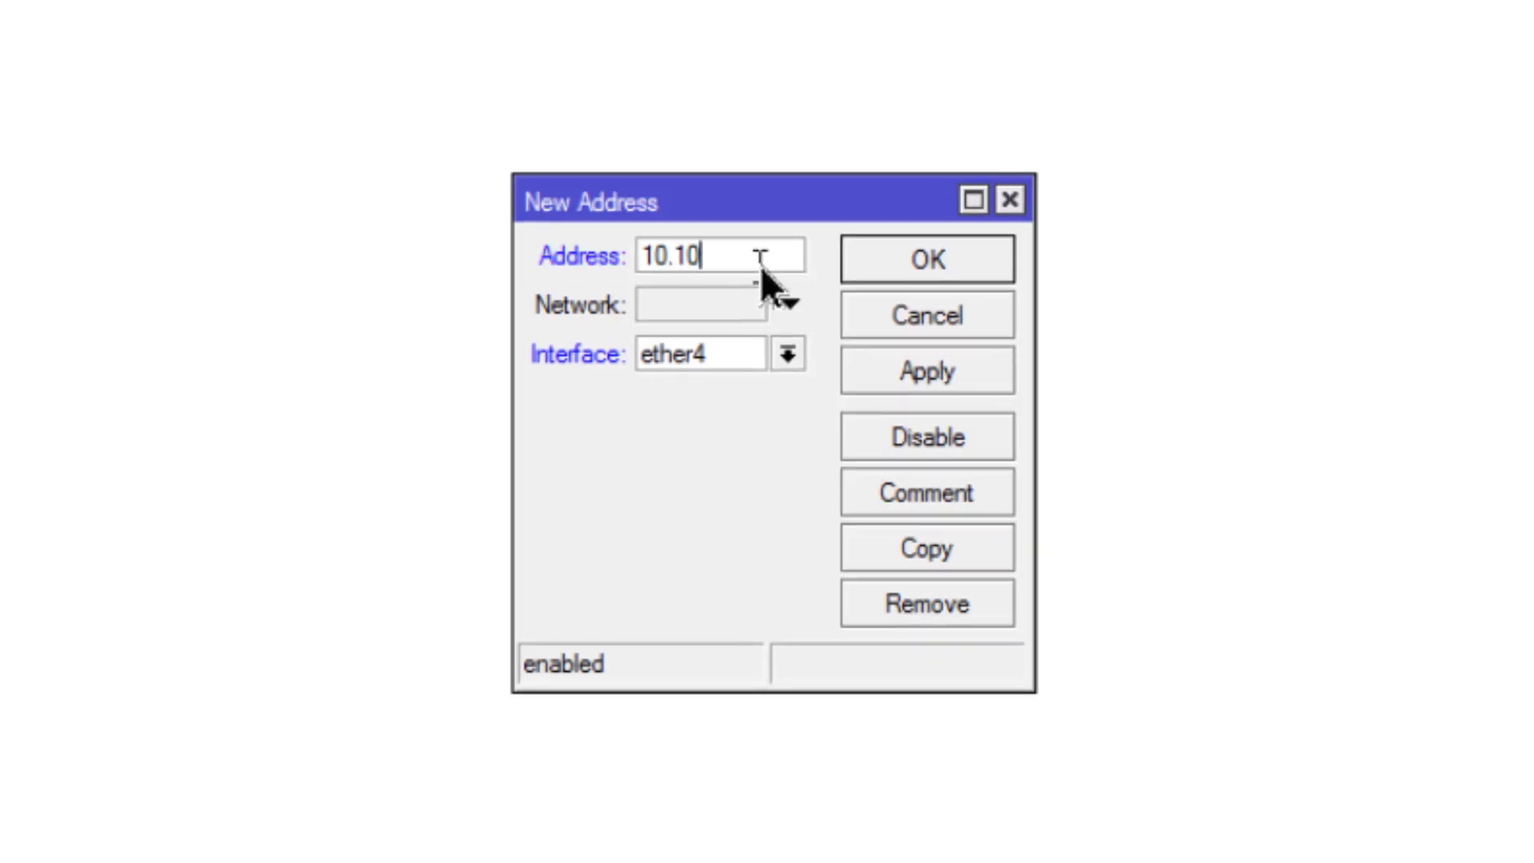
text(.10.1/24)
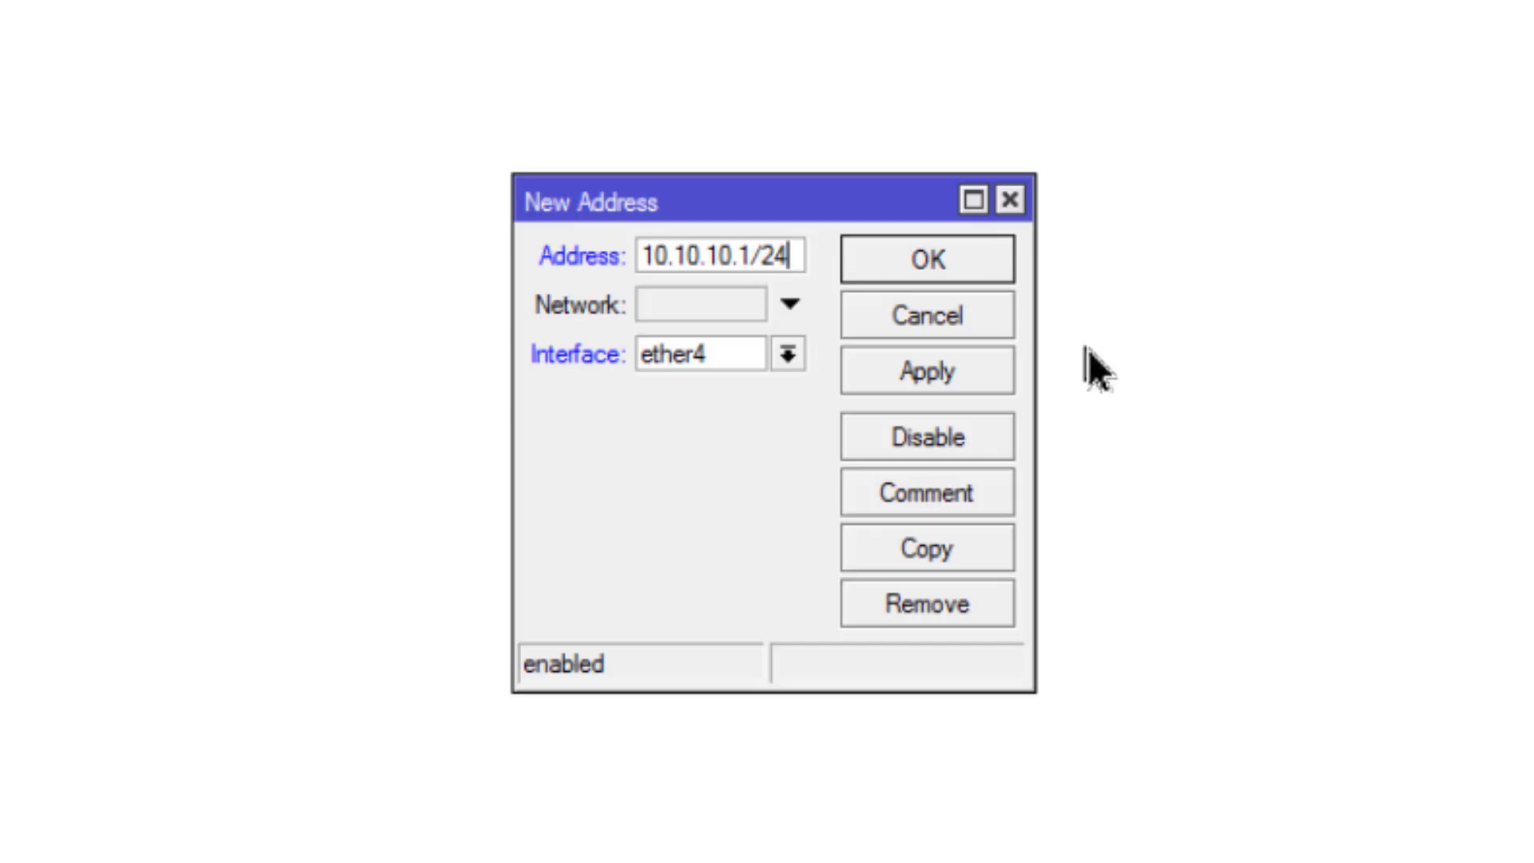
click(928, 372)
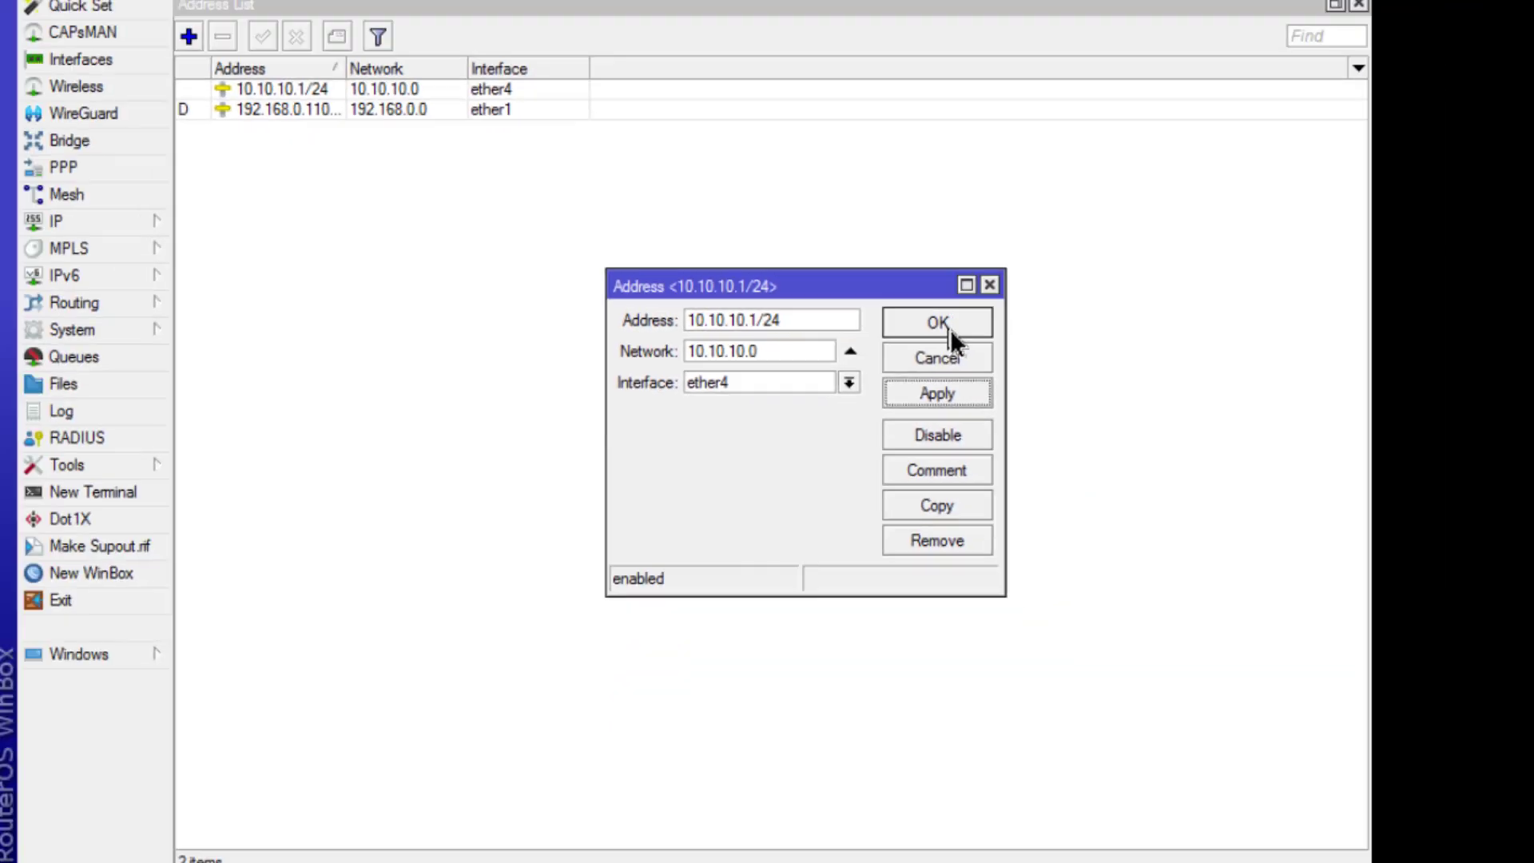
click(1053, 272)
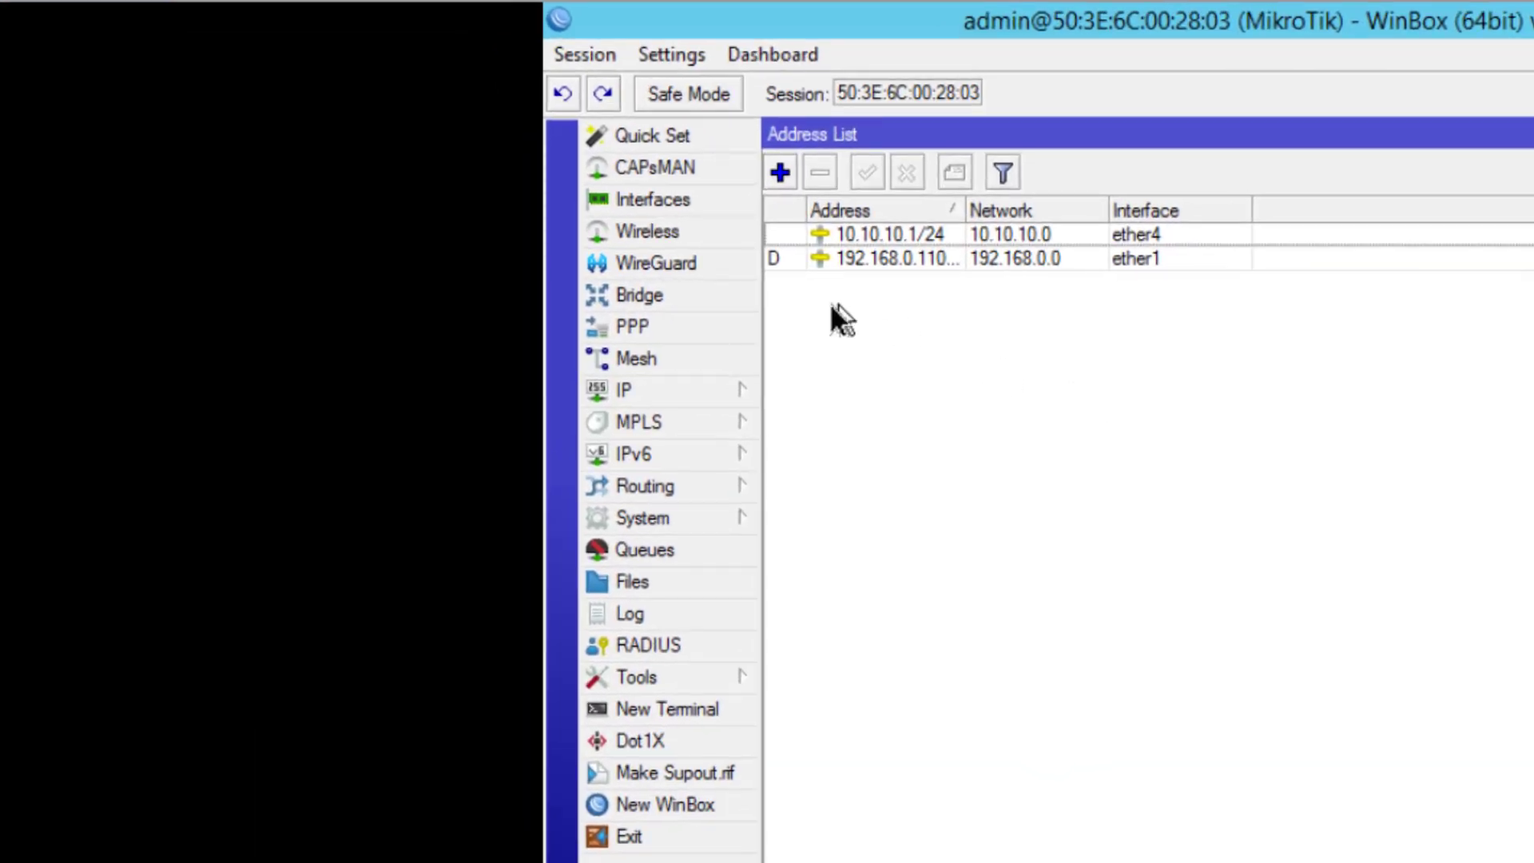
Start the DHCP server setup on ether4 and accept 10.10.10.0/24 as the DHCP address space
click(650, 391)
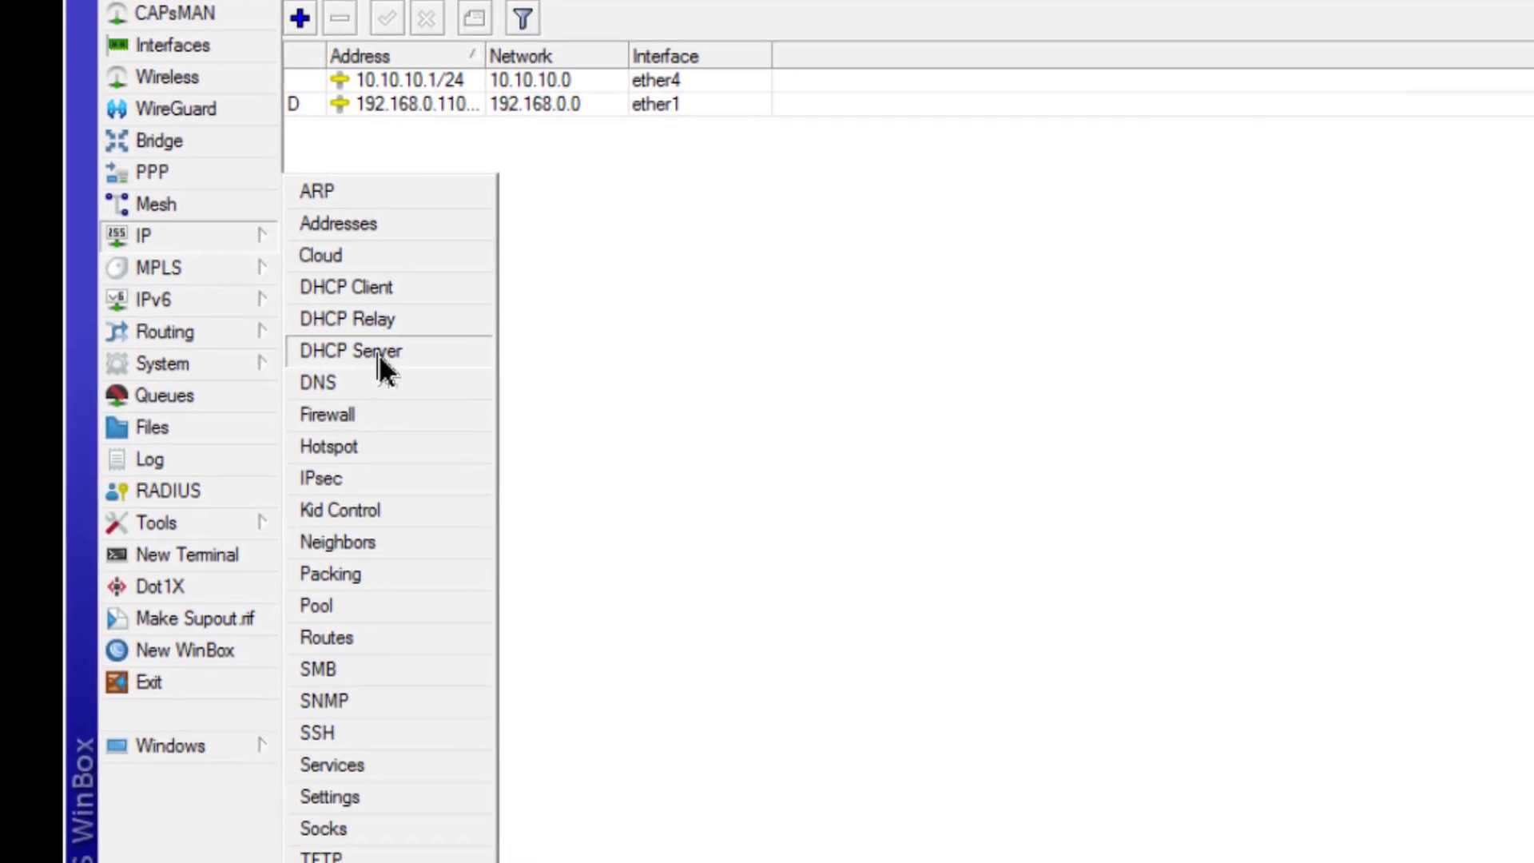
click(847, 504)
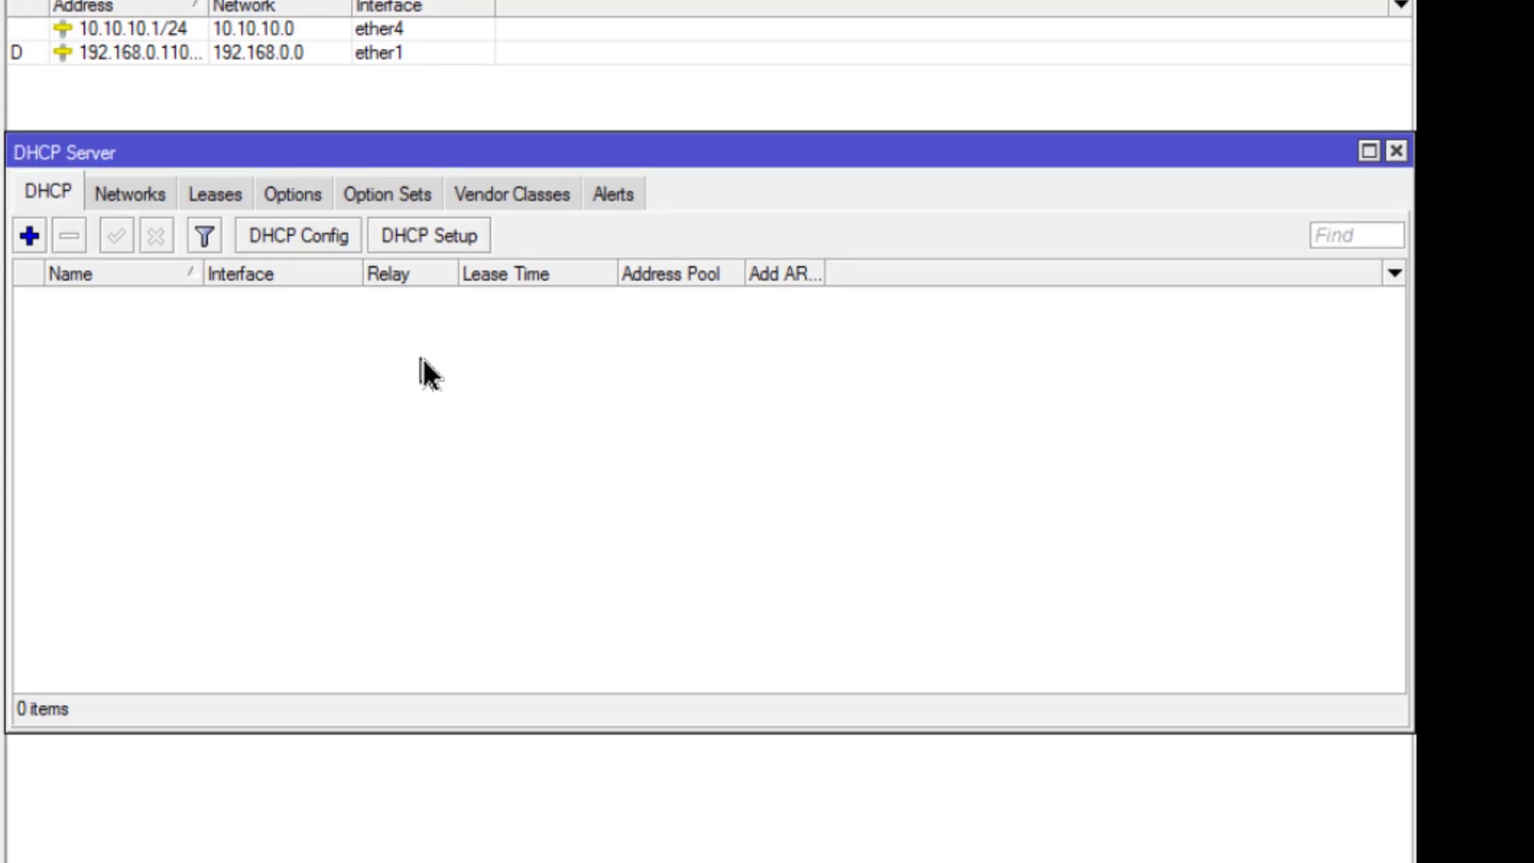
click(455, 240)
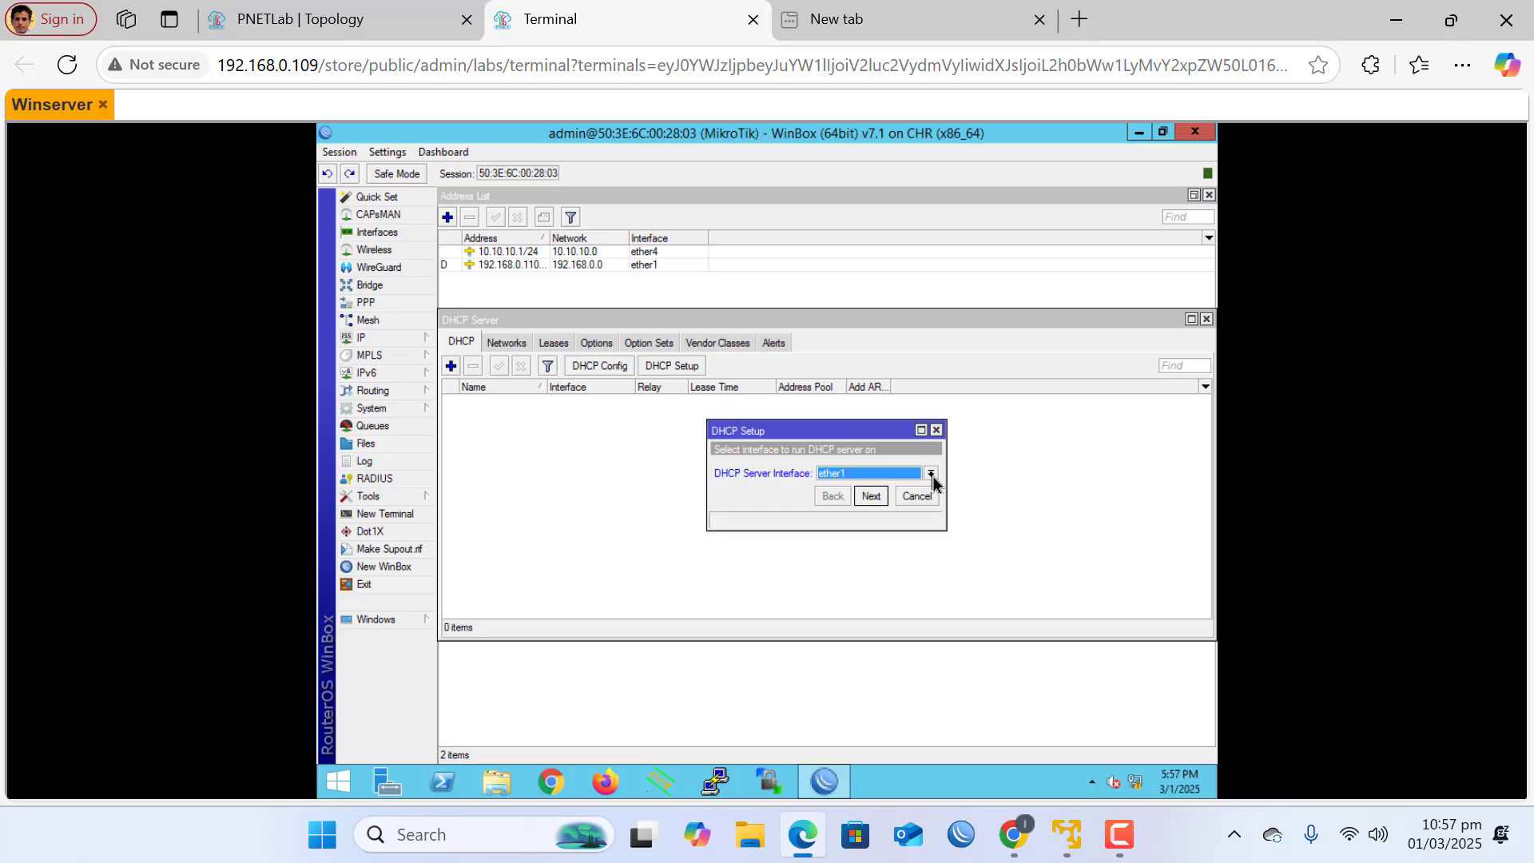
click(1110, 460)
click(964, 548)
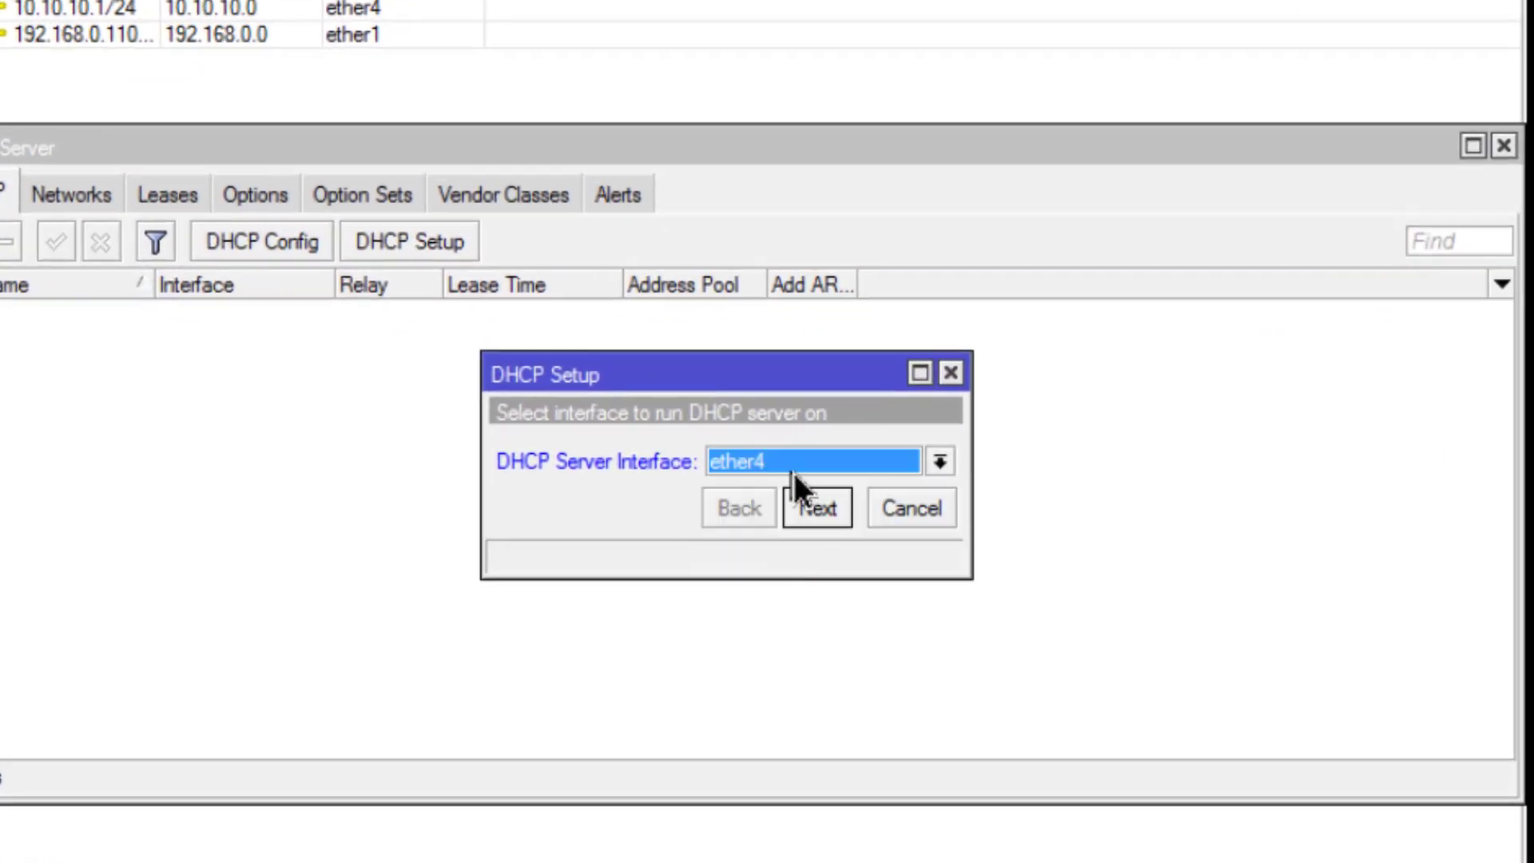
click(823, 511)
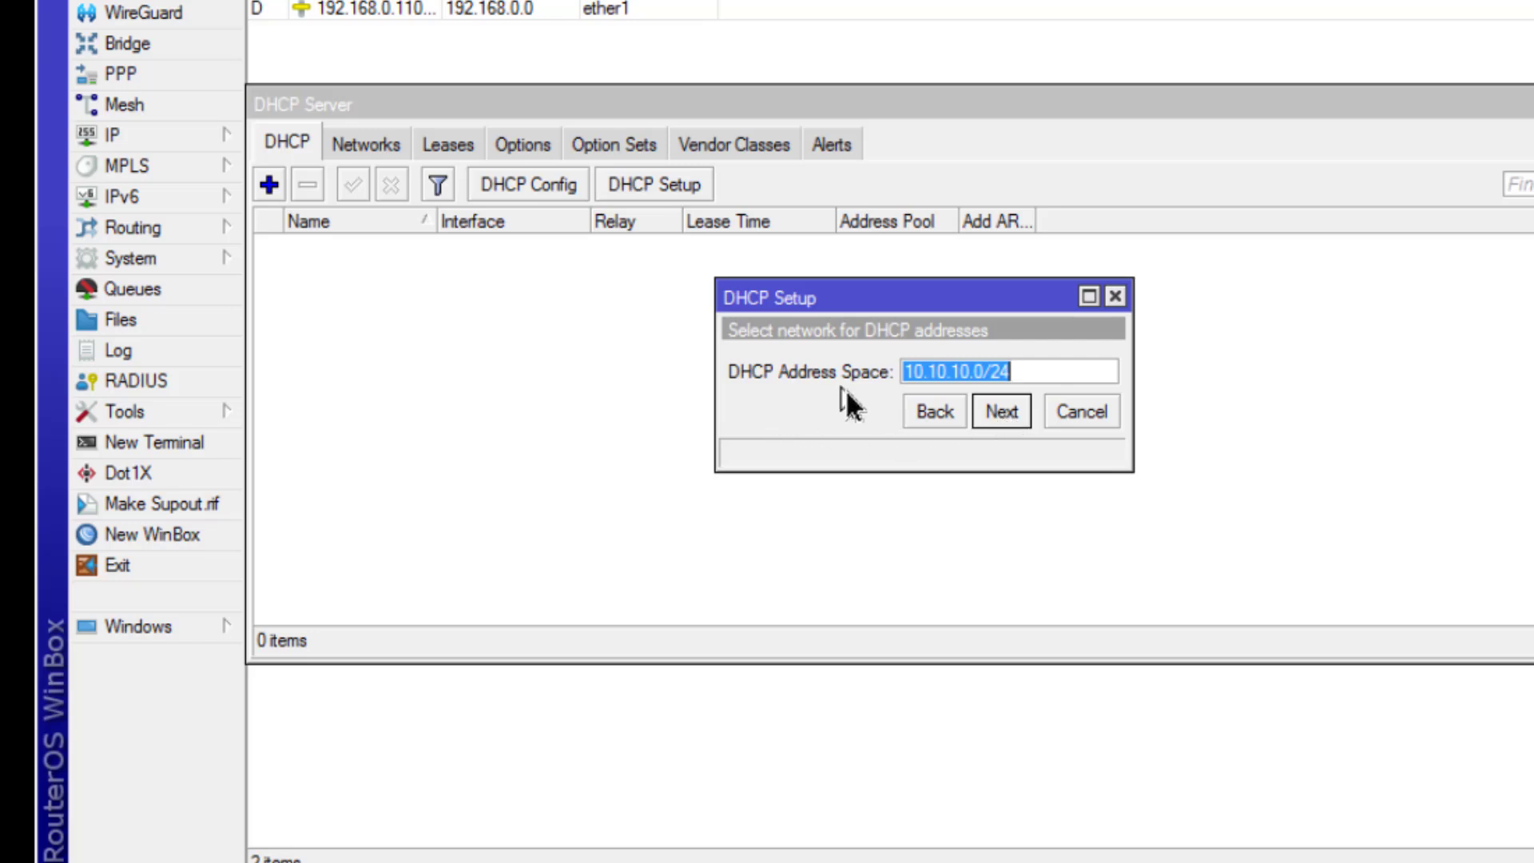
click(1050, 372)
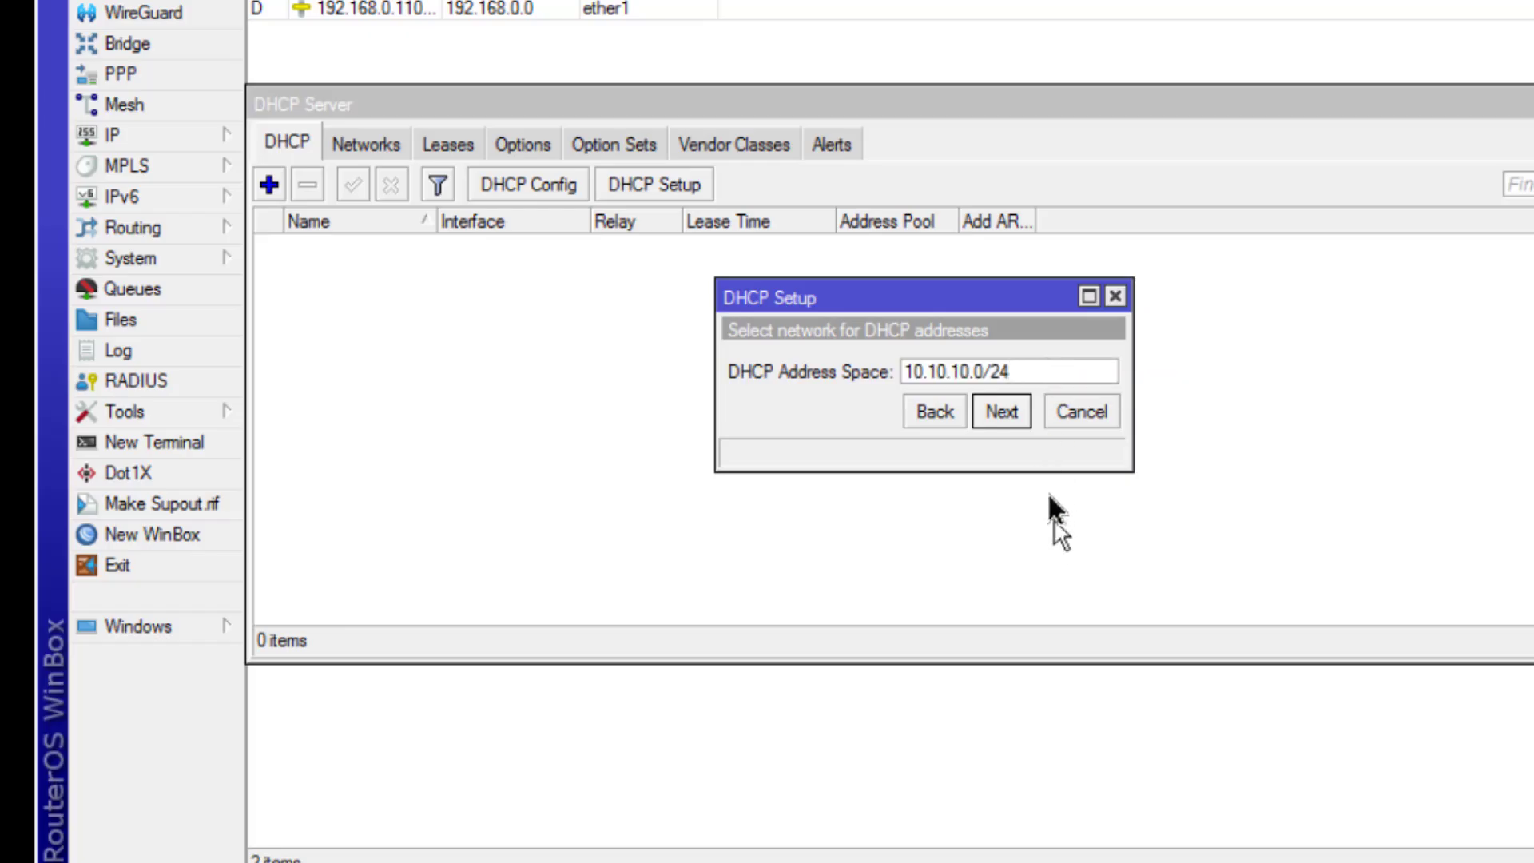
click(1010, 425)
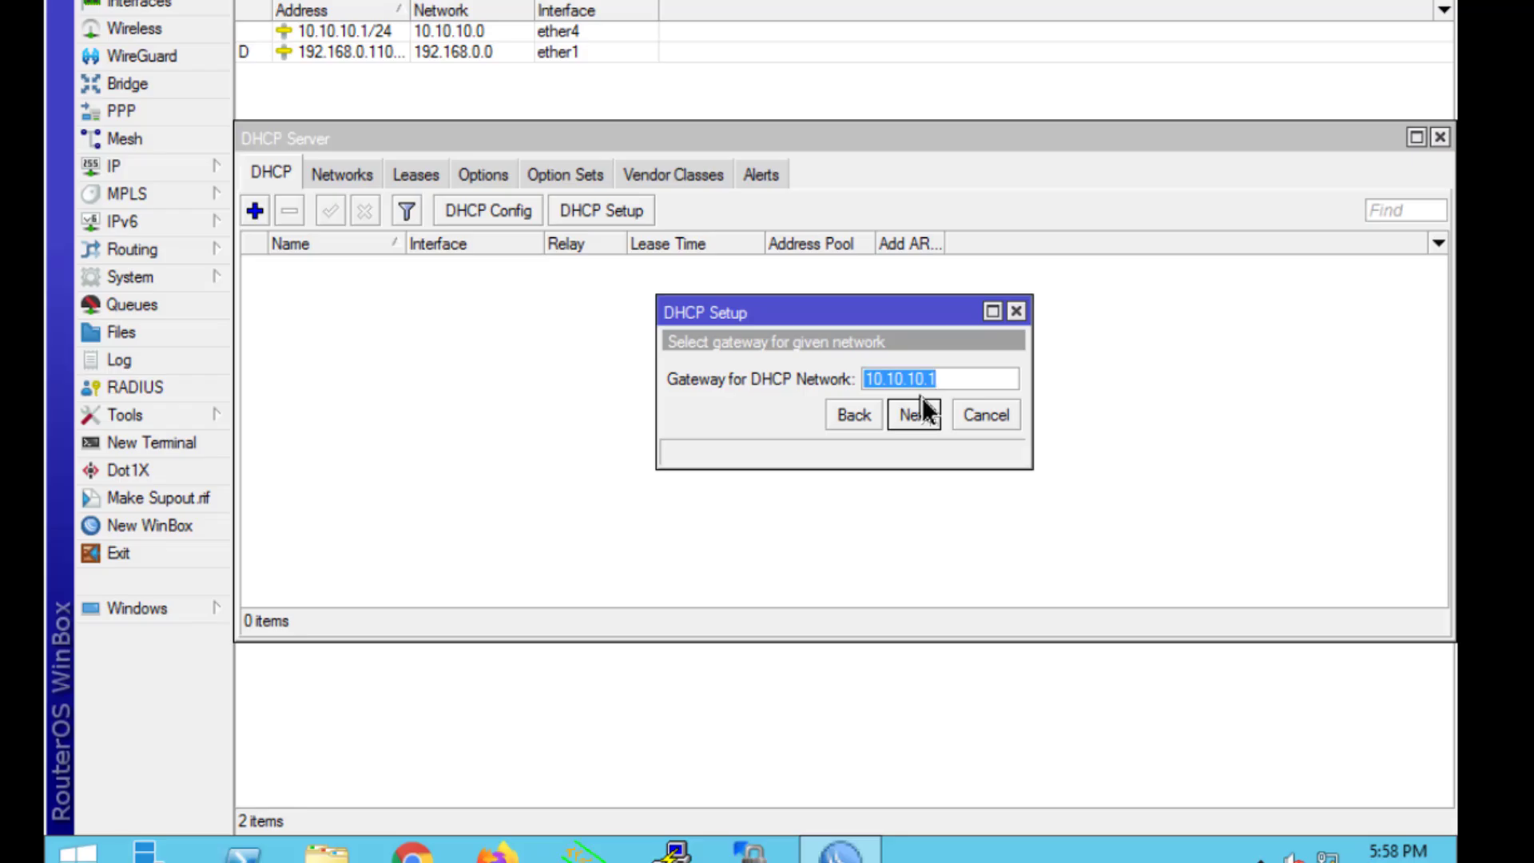
click(989, 384)
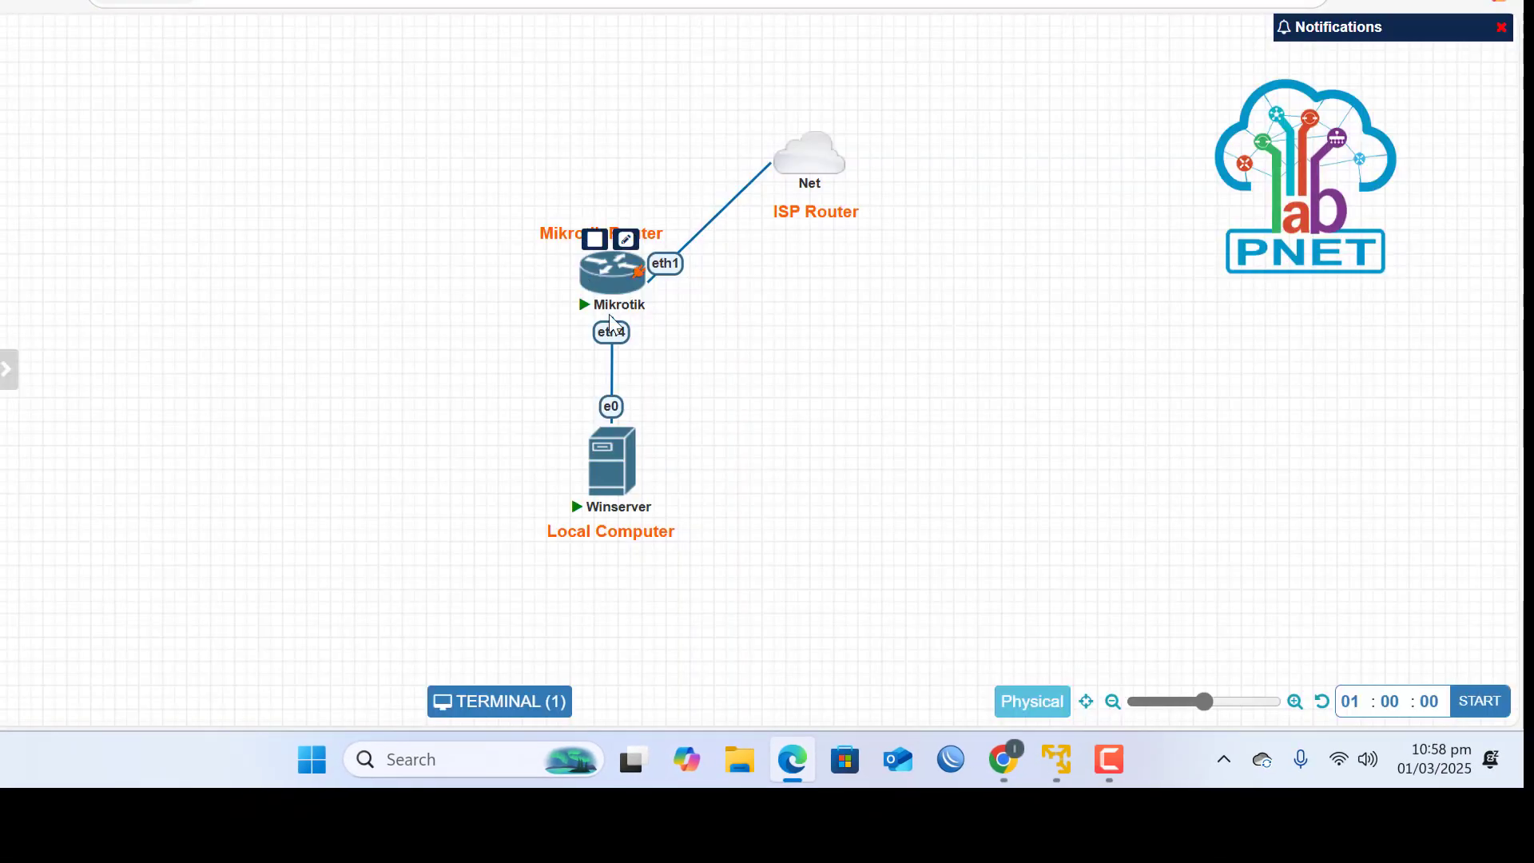
Add the text label 10.10.10.1 to the PNETLab topology and place it beside the Mikrotik router's eth4 port
right_click(691, 319)
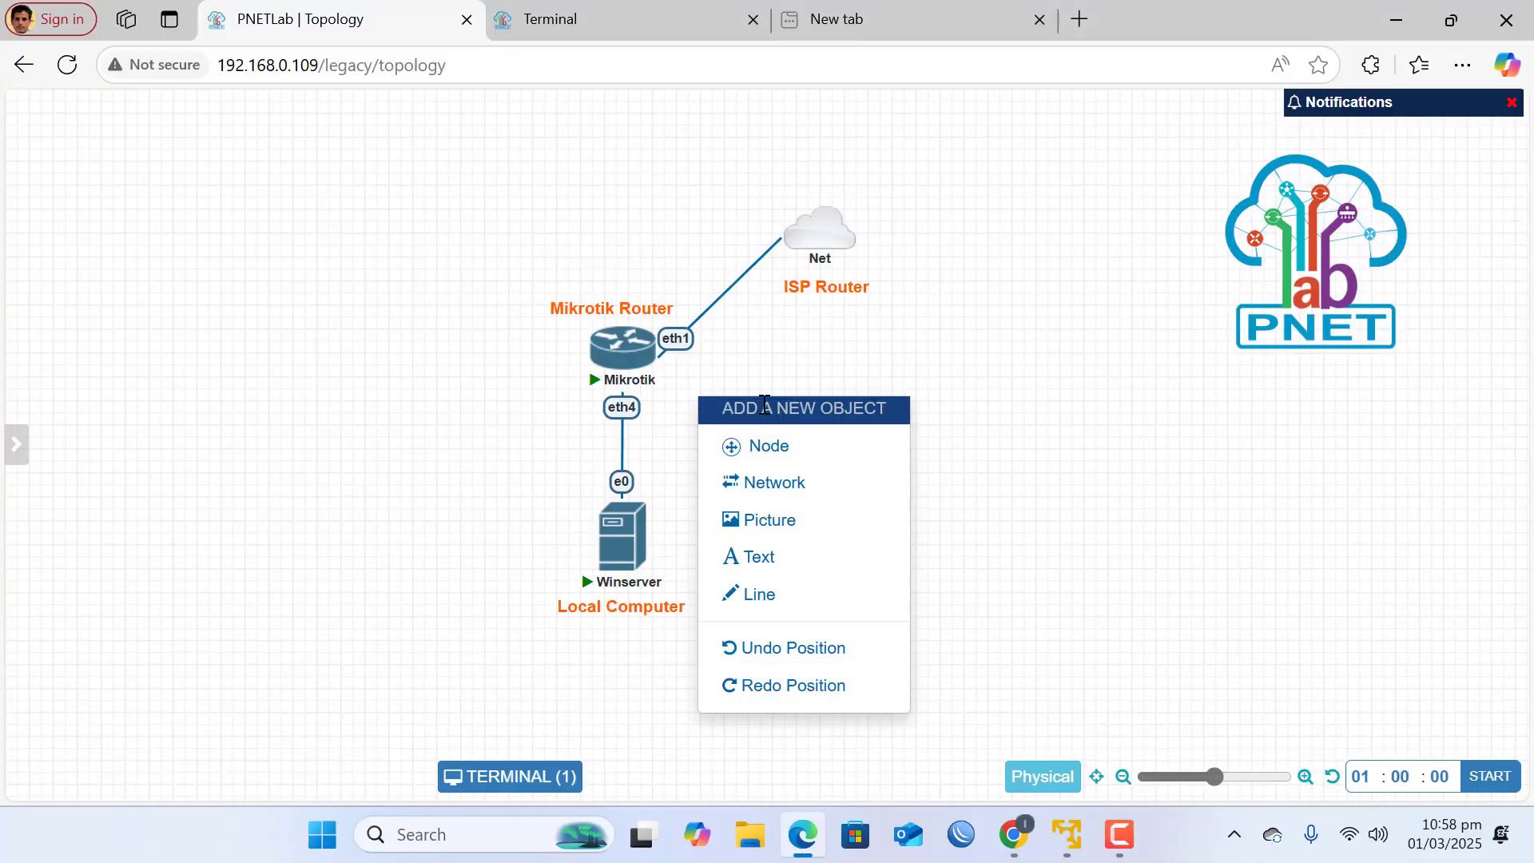
click(770, 480)
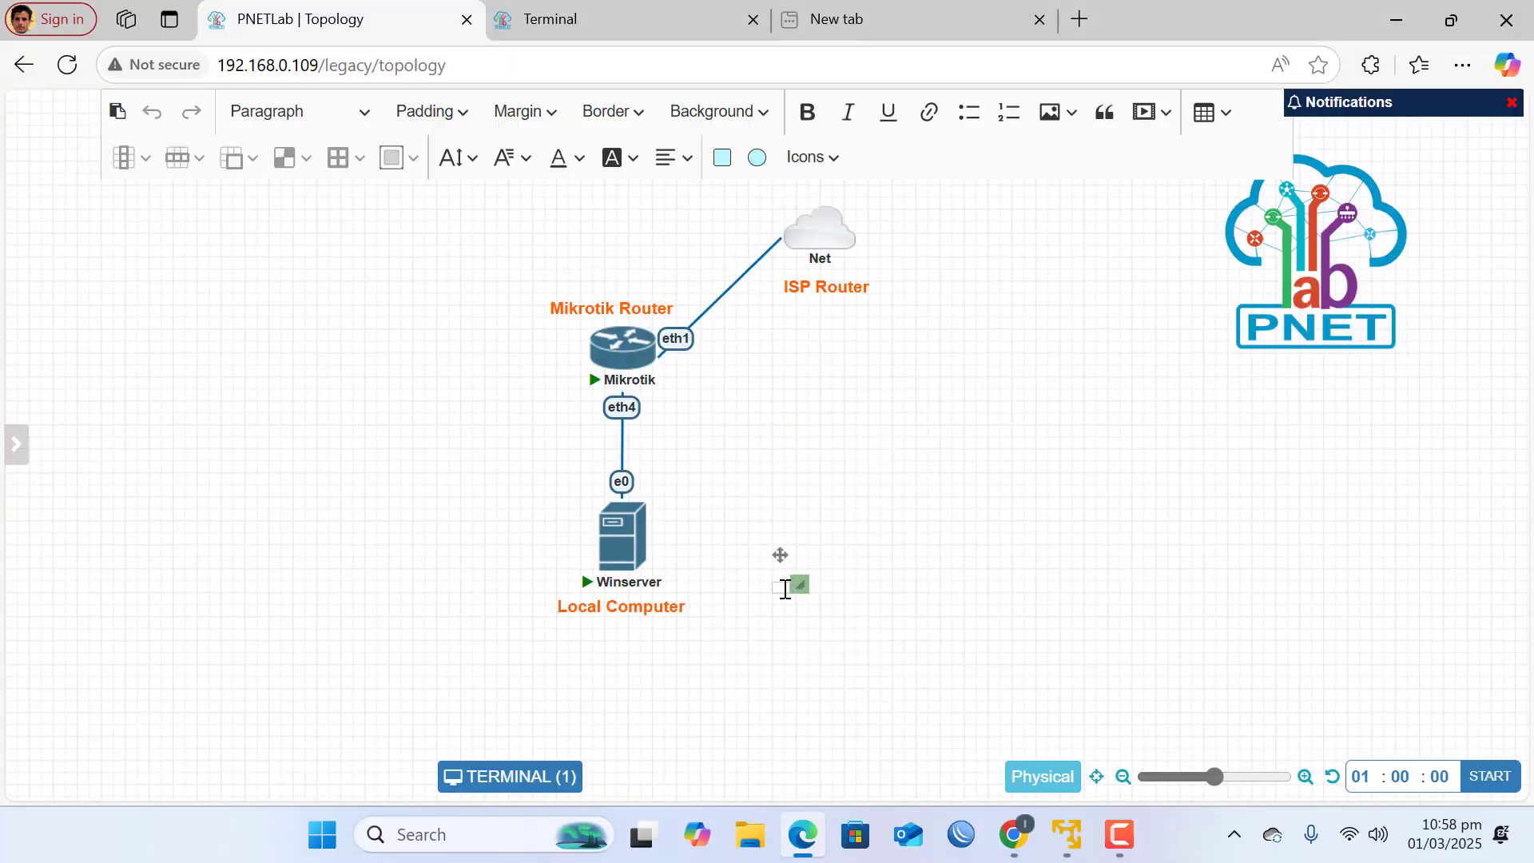
click(785, 588)
text(10.10)
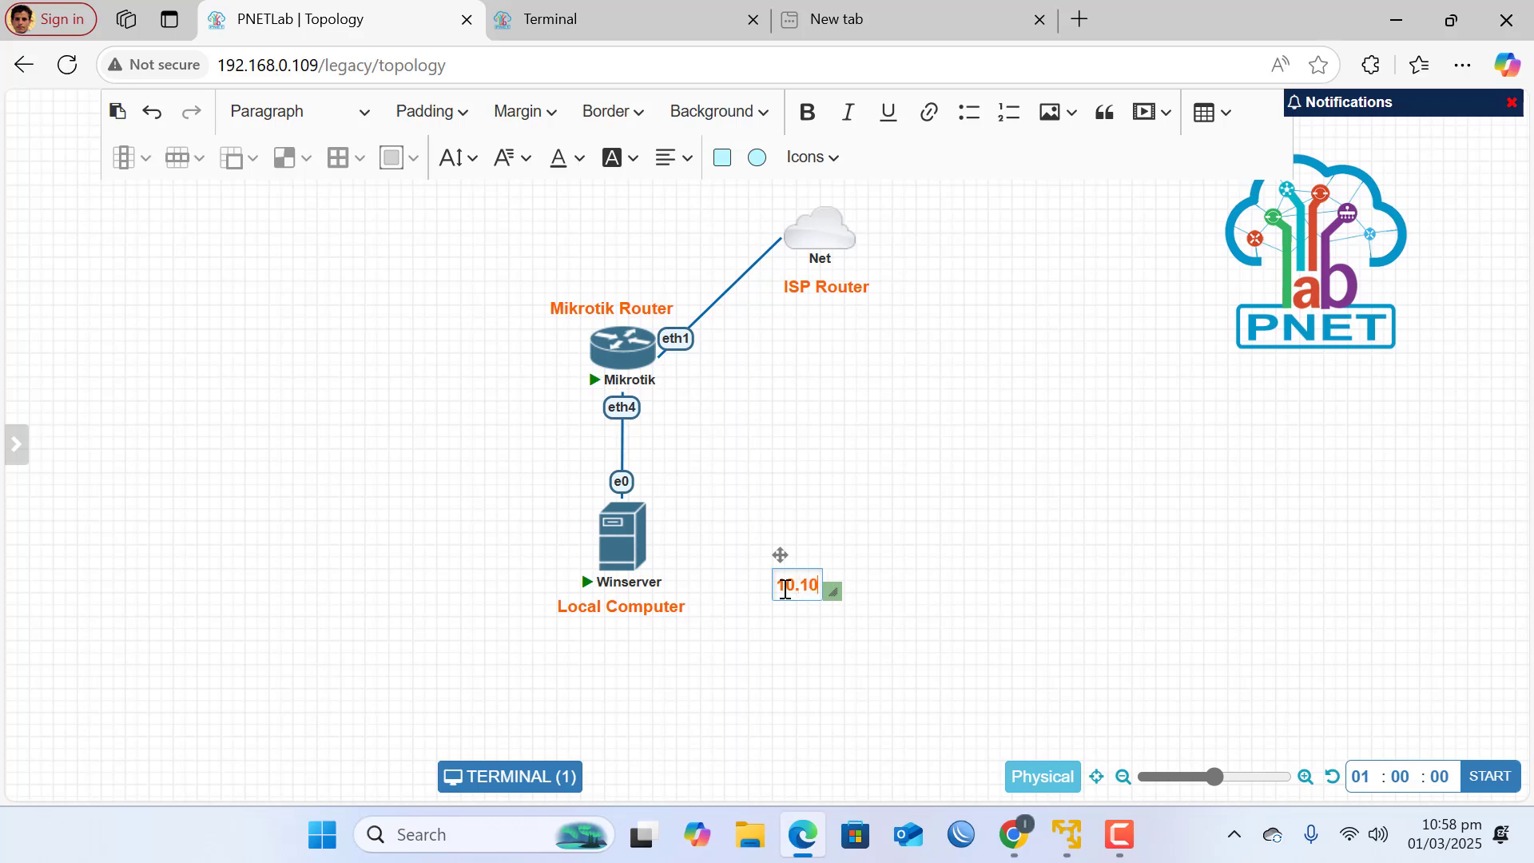
text(.10.1)
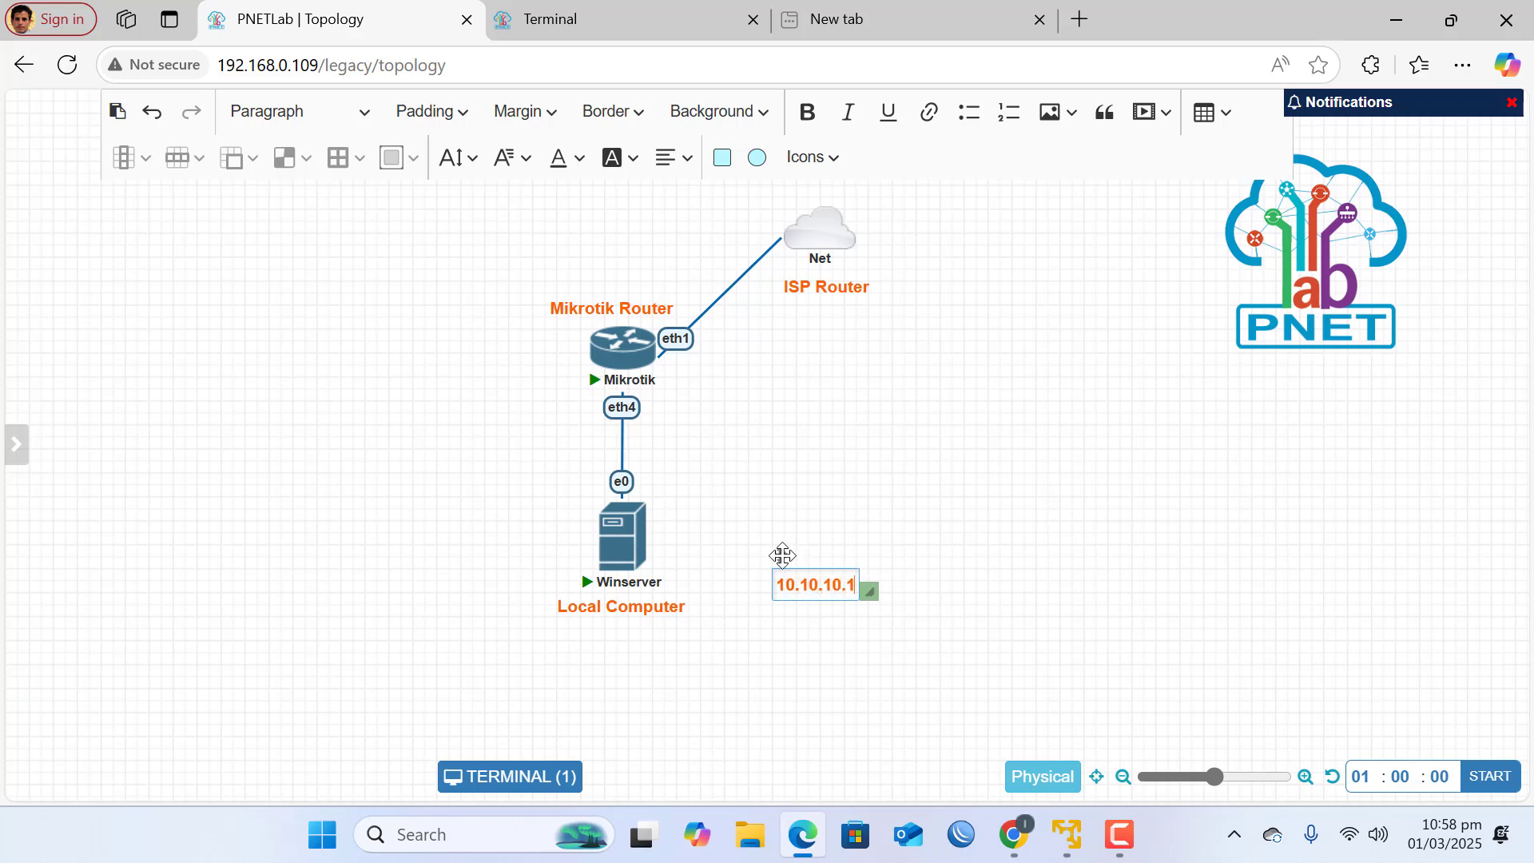
drag(781, 554, 649, 364)
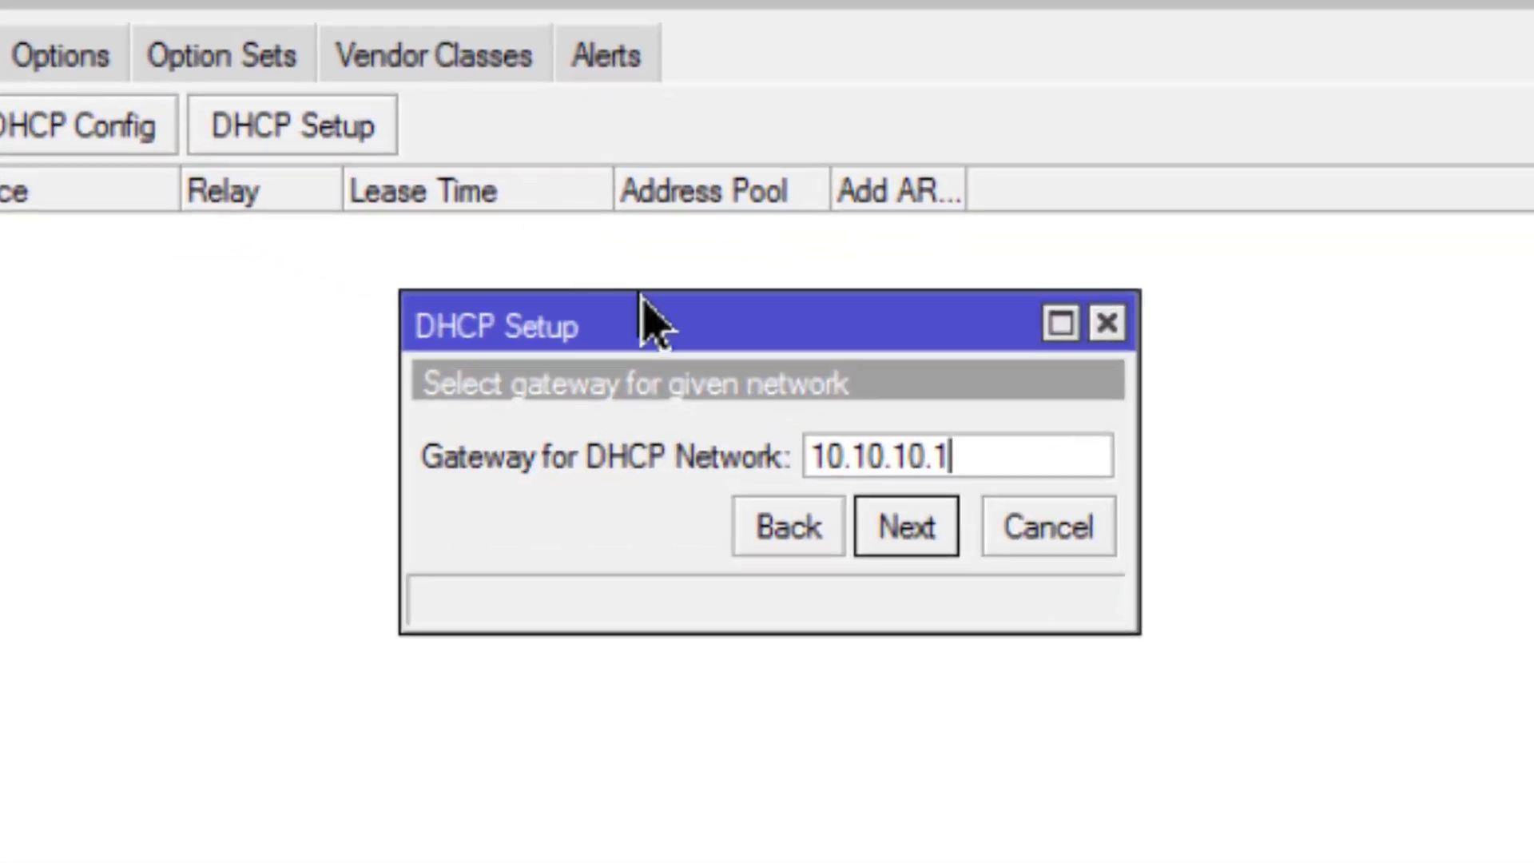
Accept 10.10.10.1 as the DHCP network gateway and set the addresses to give out to 10.10.10.100-10.10.10.254
click(911, 551)
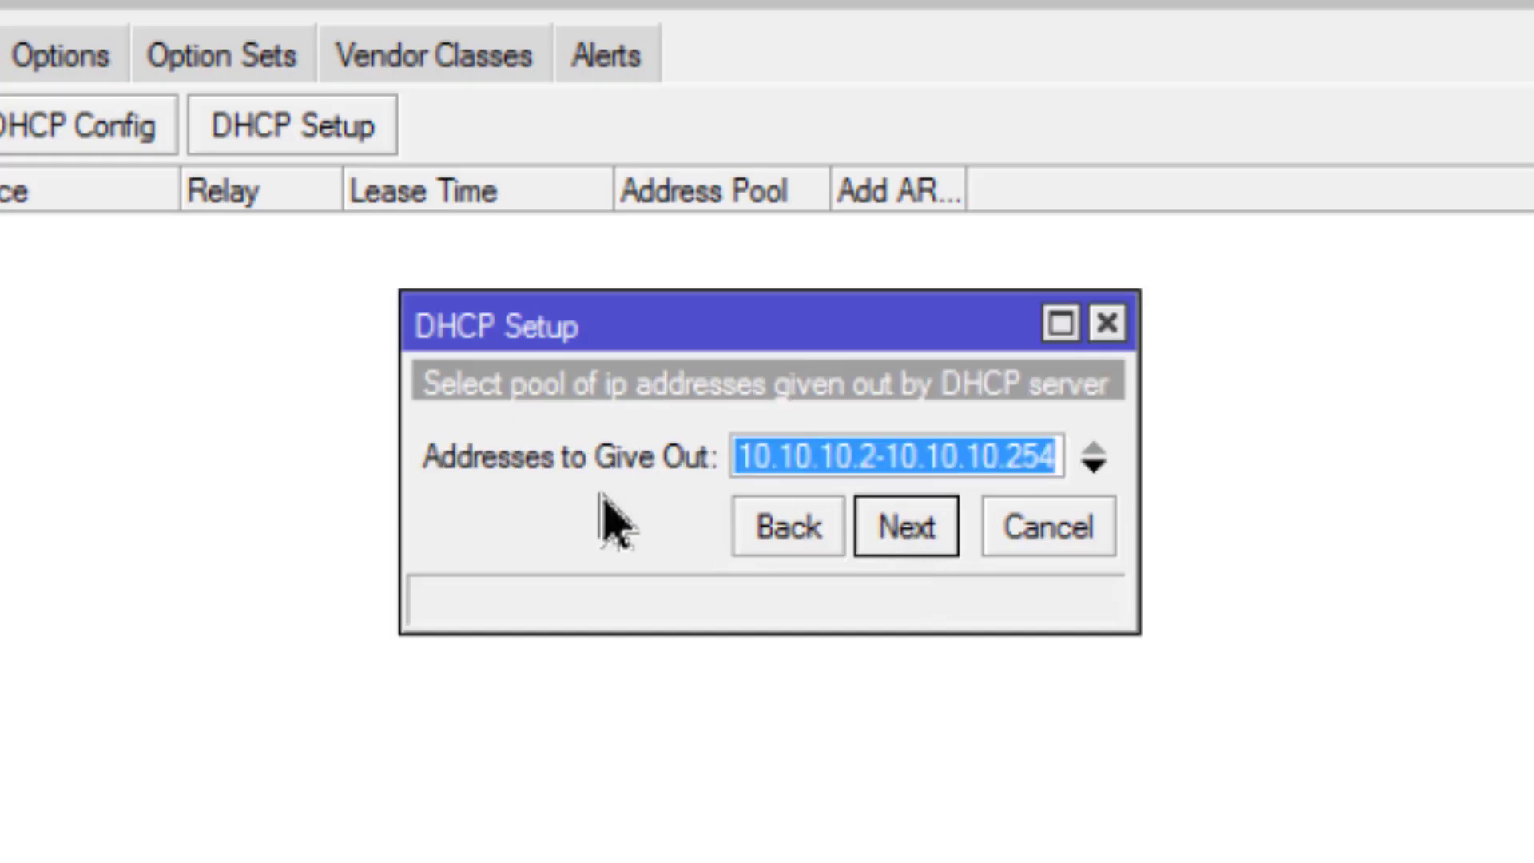
click(933, 447)
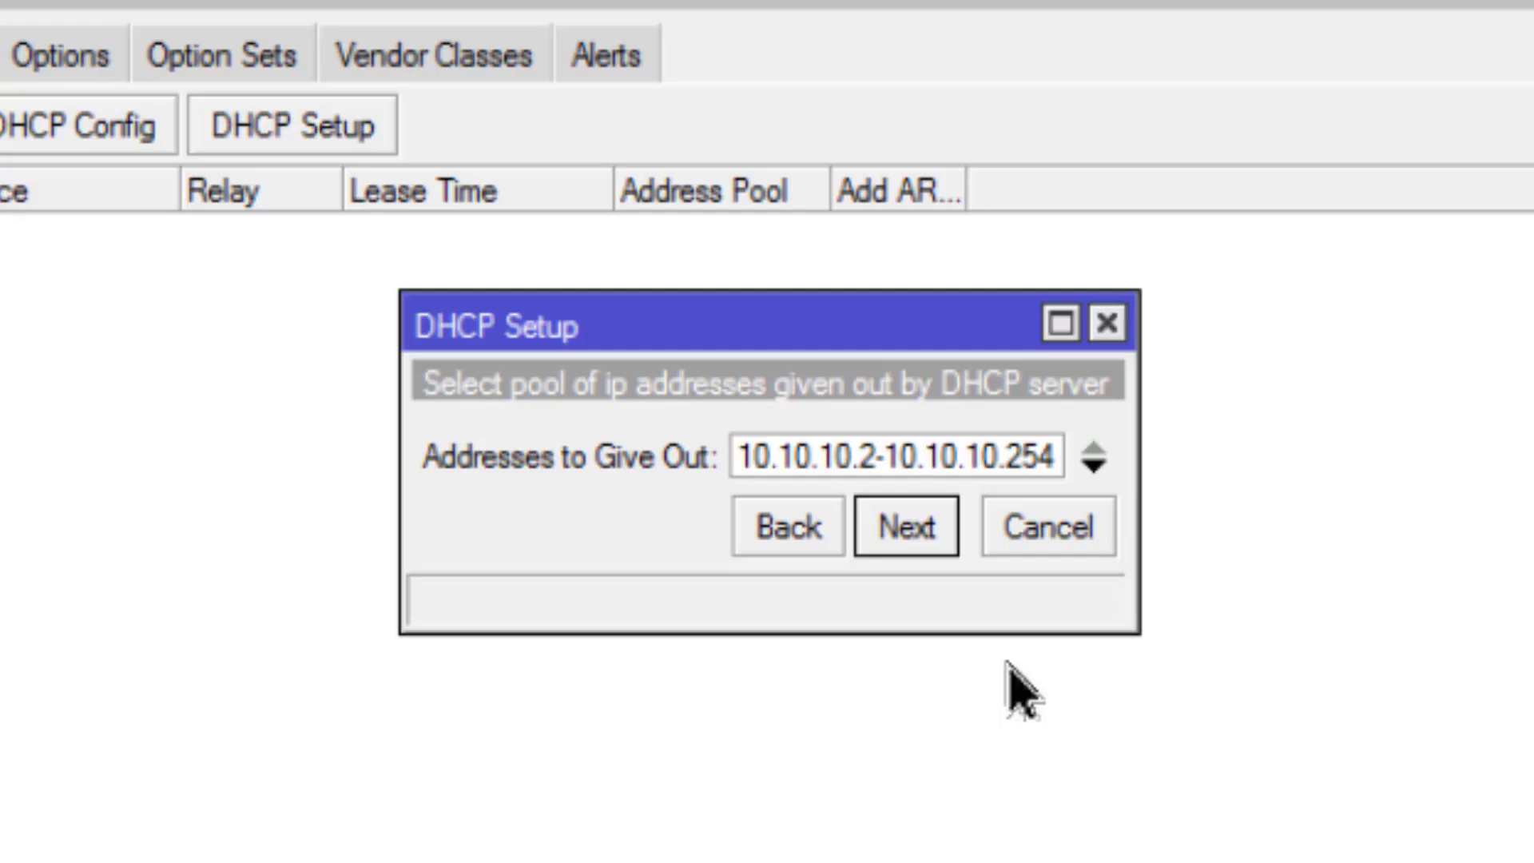
key(Left)
key(Left)
key(Left)
key(Left)
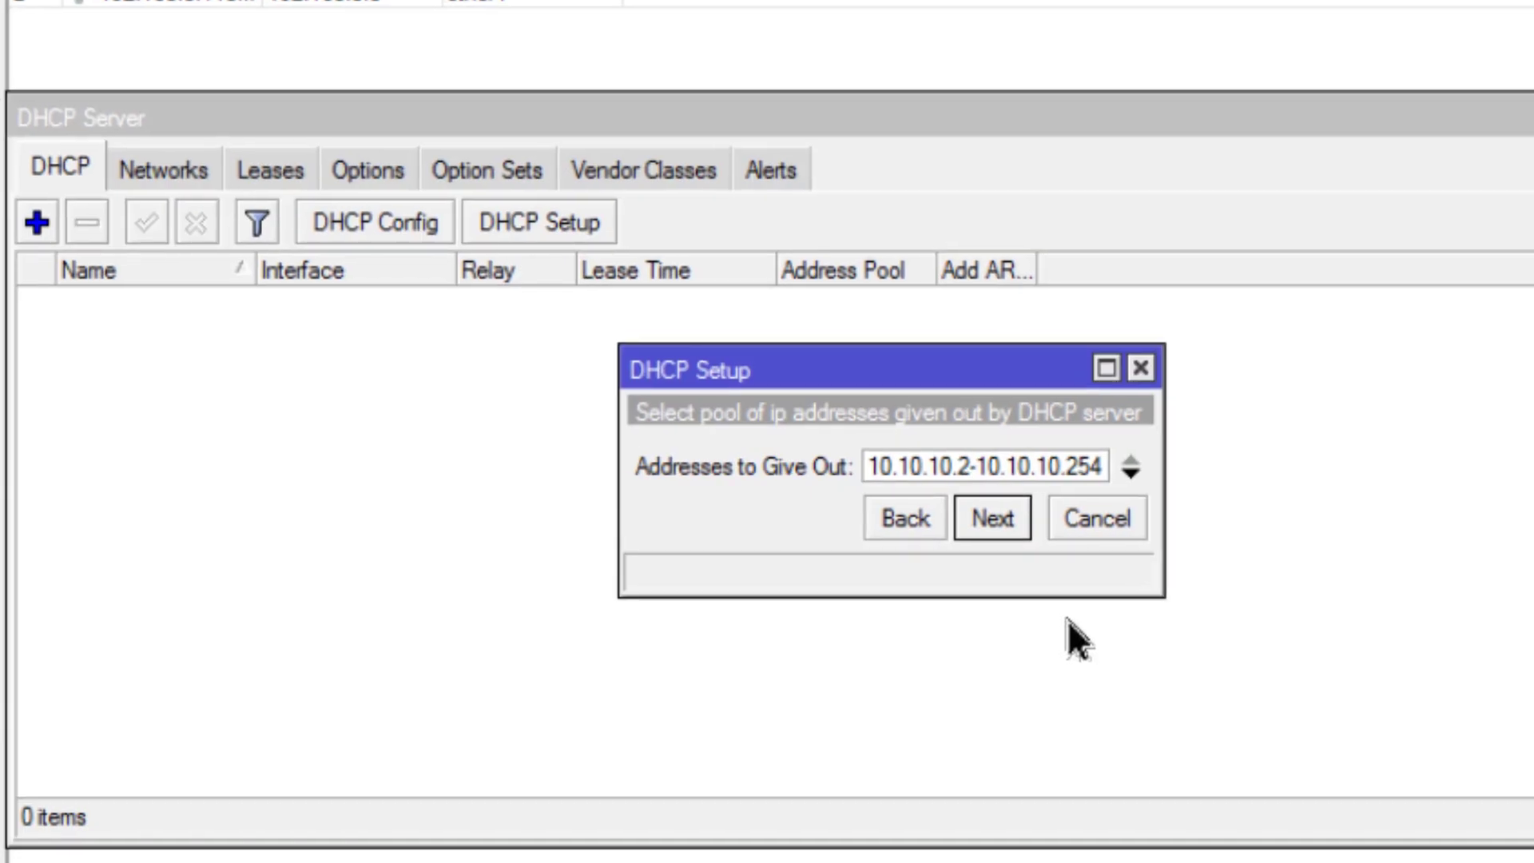
key(BackSpace)
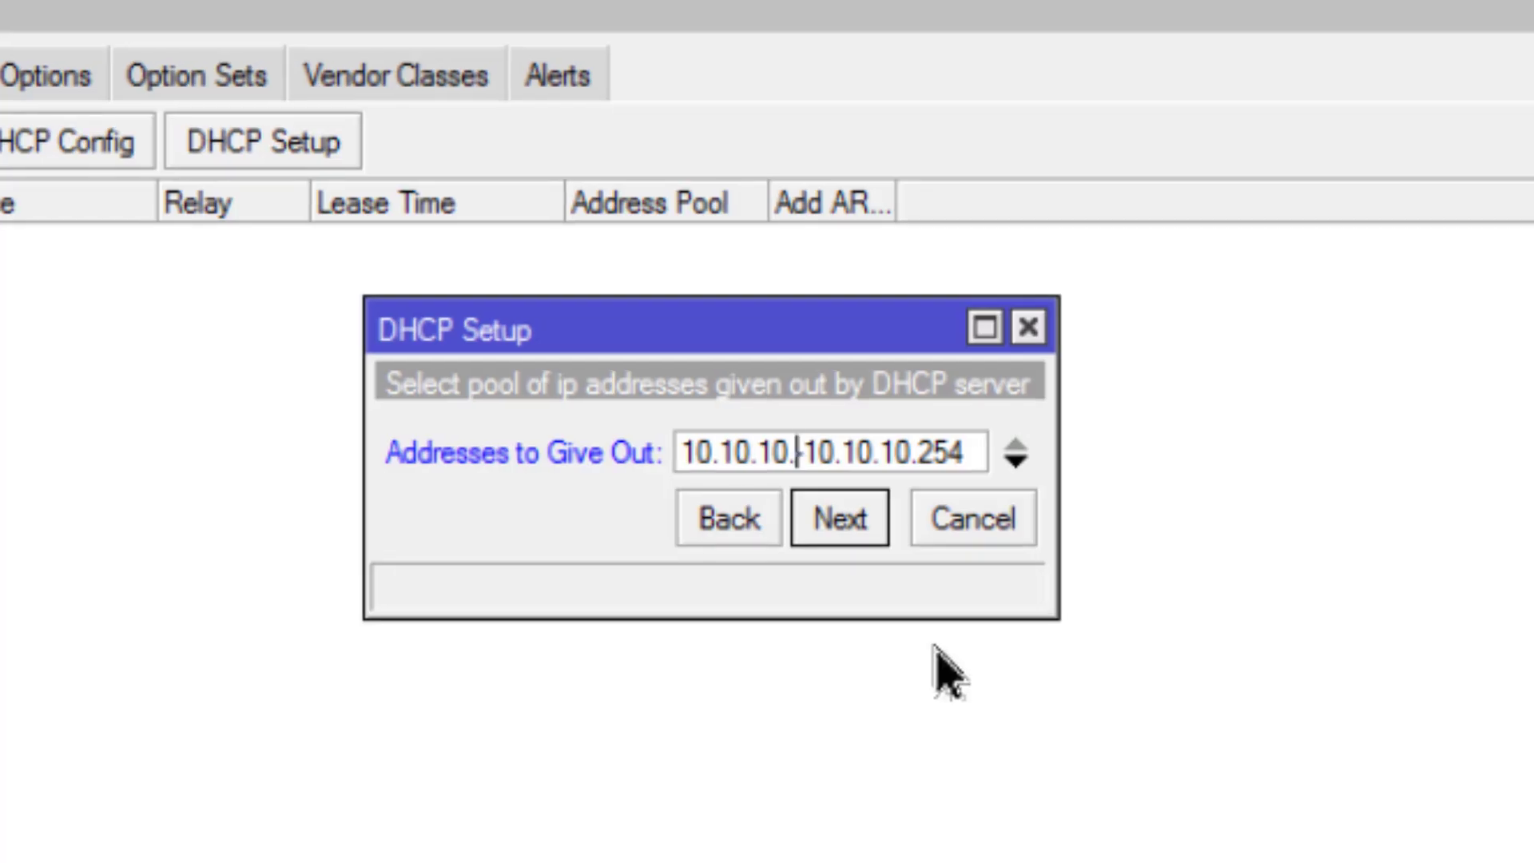
text(1)
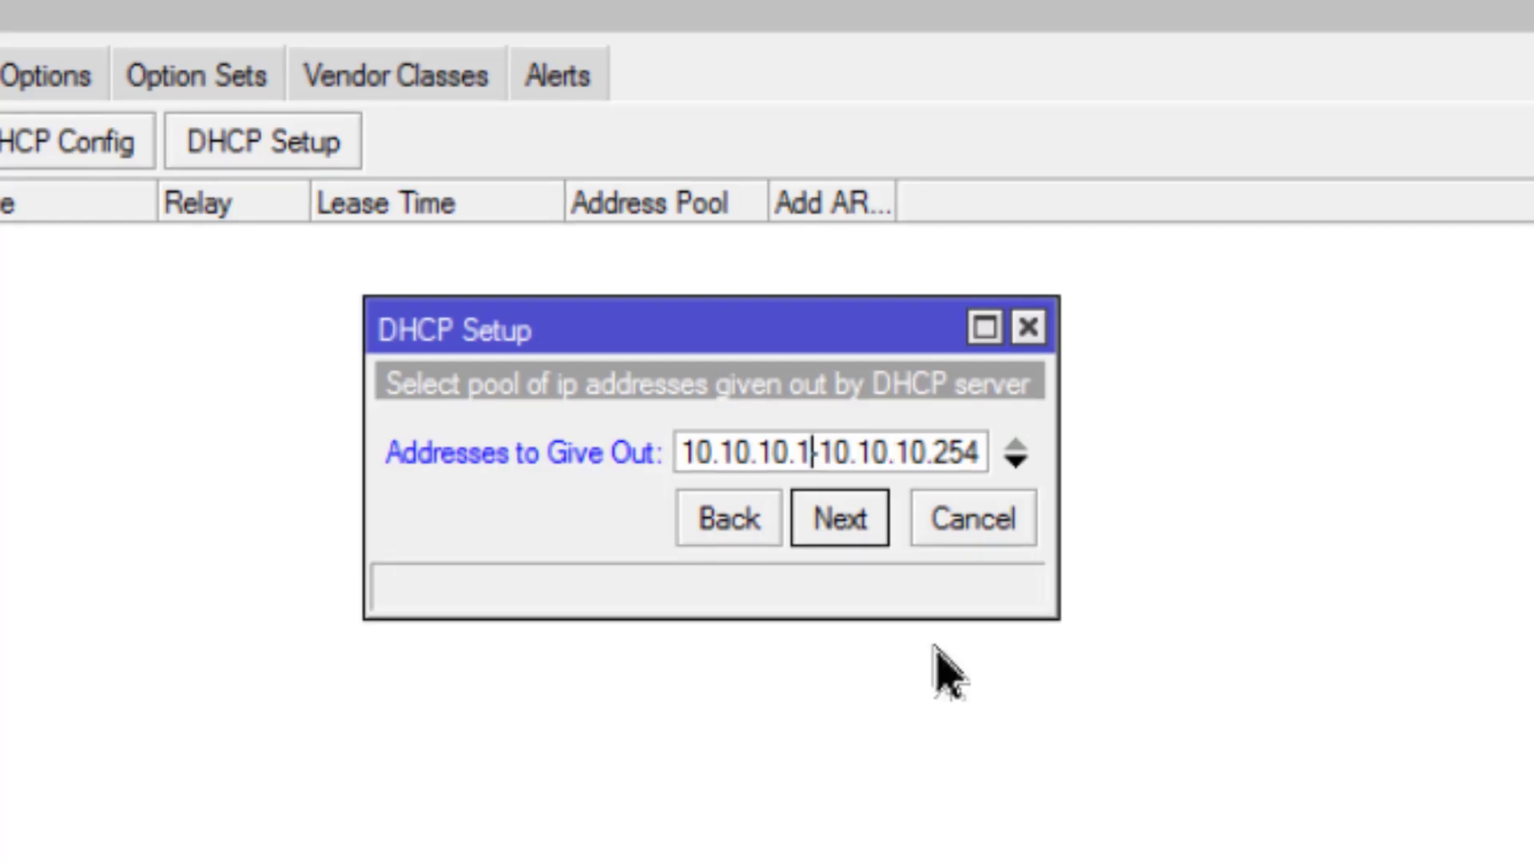
text(00)
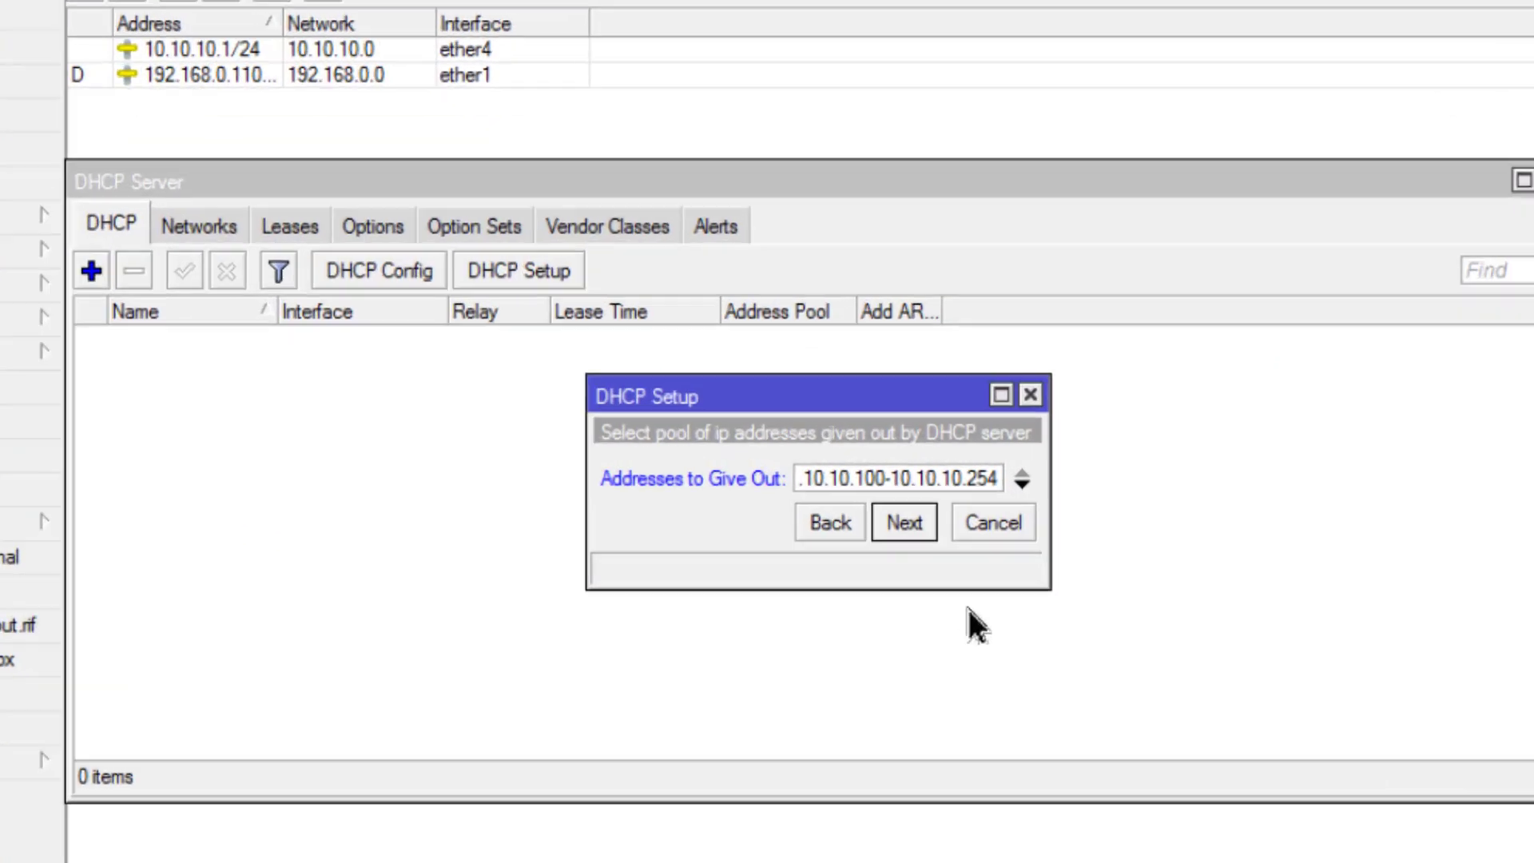
key(End)
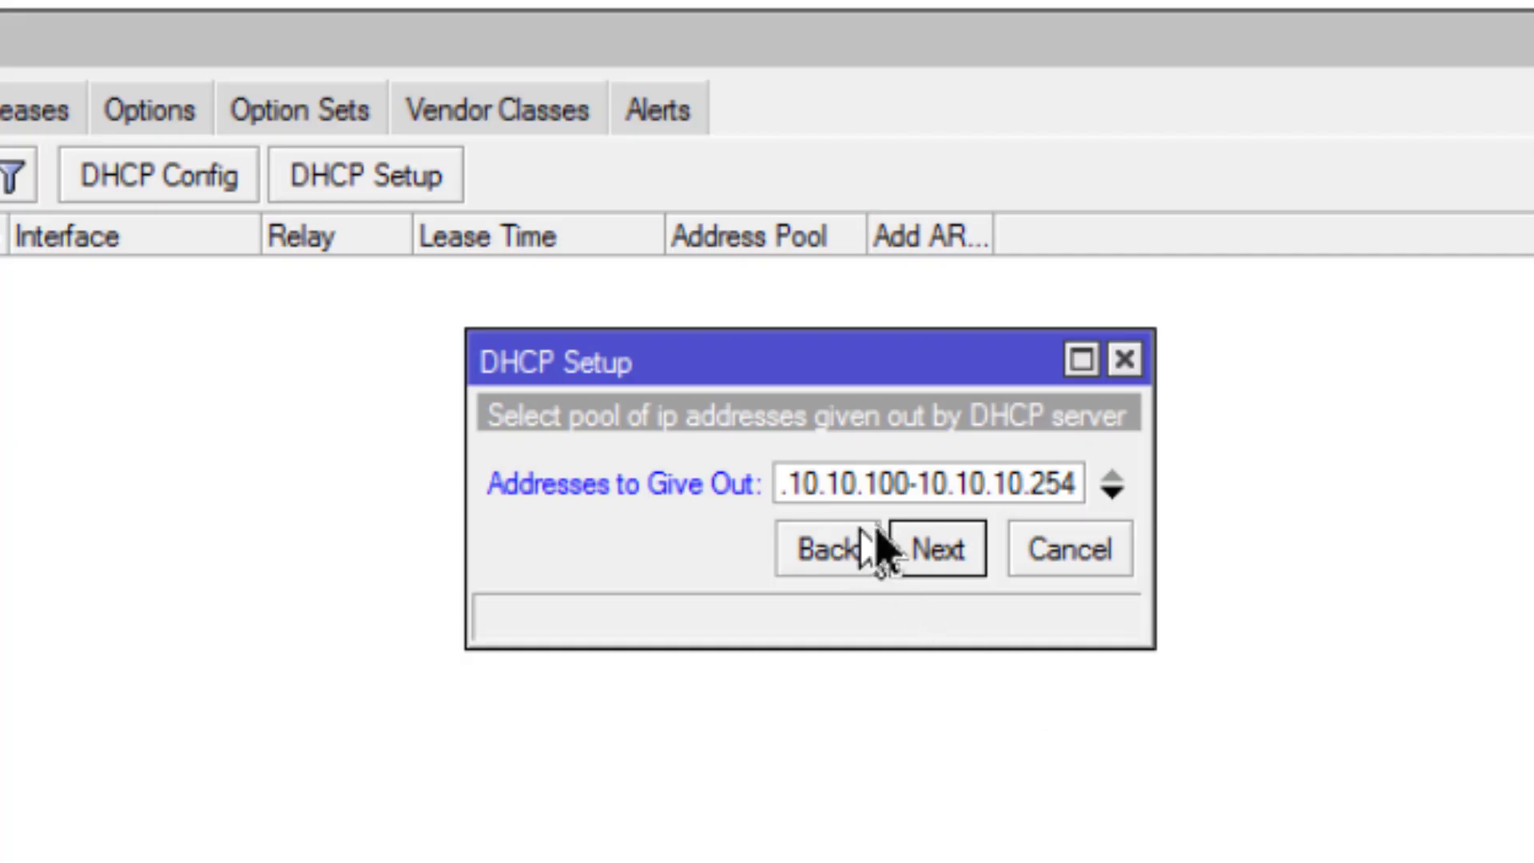
click(949, 581)
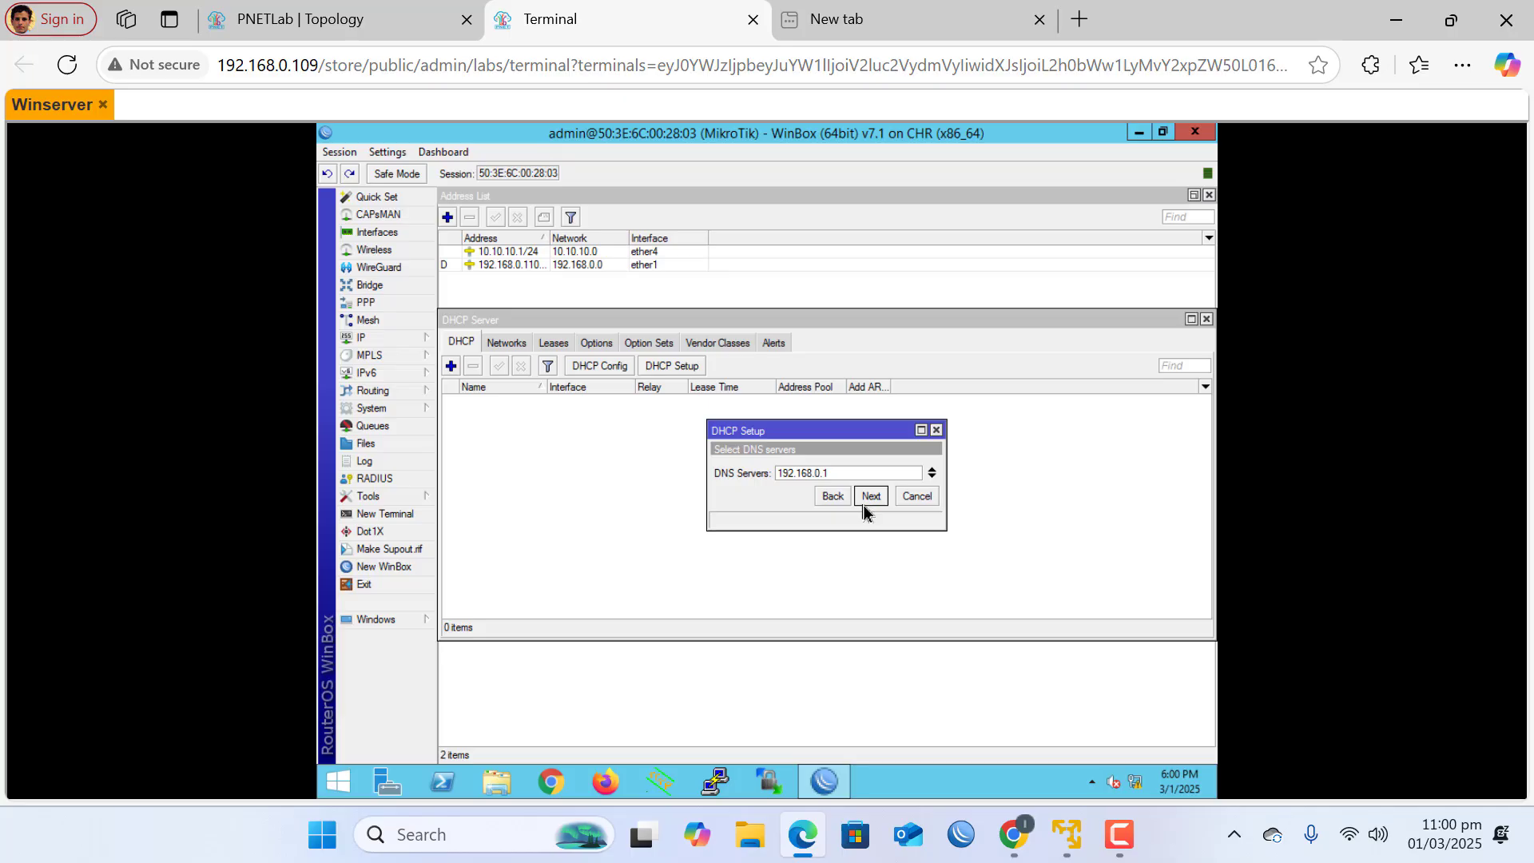
Accept DNS server 192.168.0.1 and the 00:10:00 lease time, and finish the DHCP setup
click(870, 497)
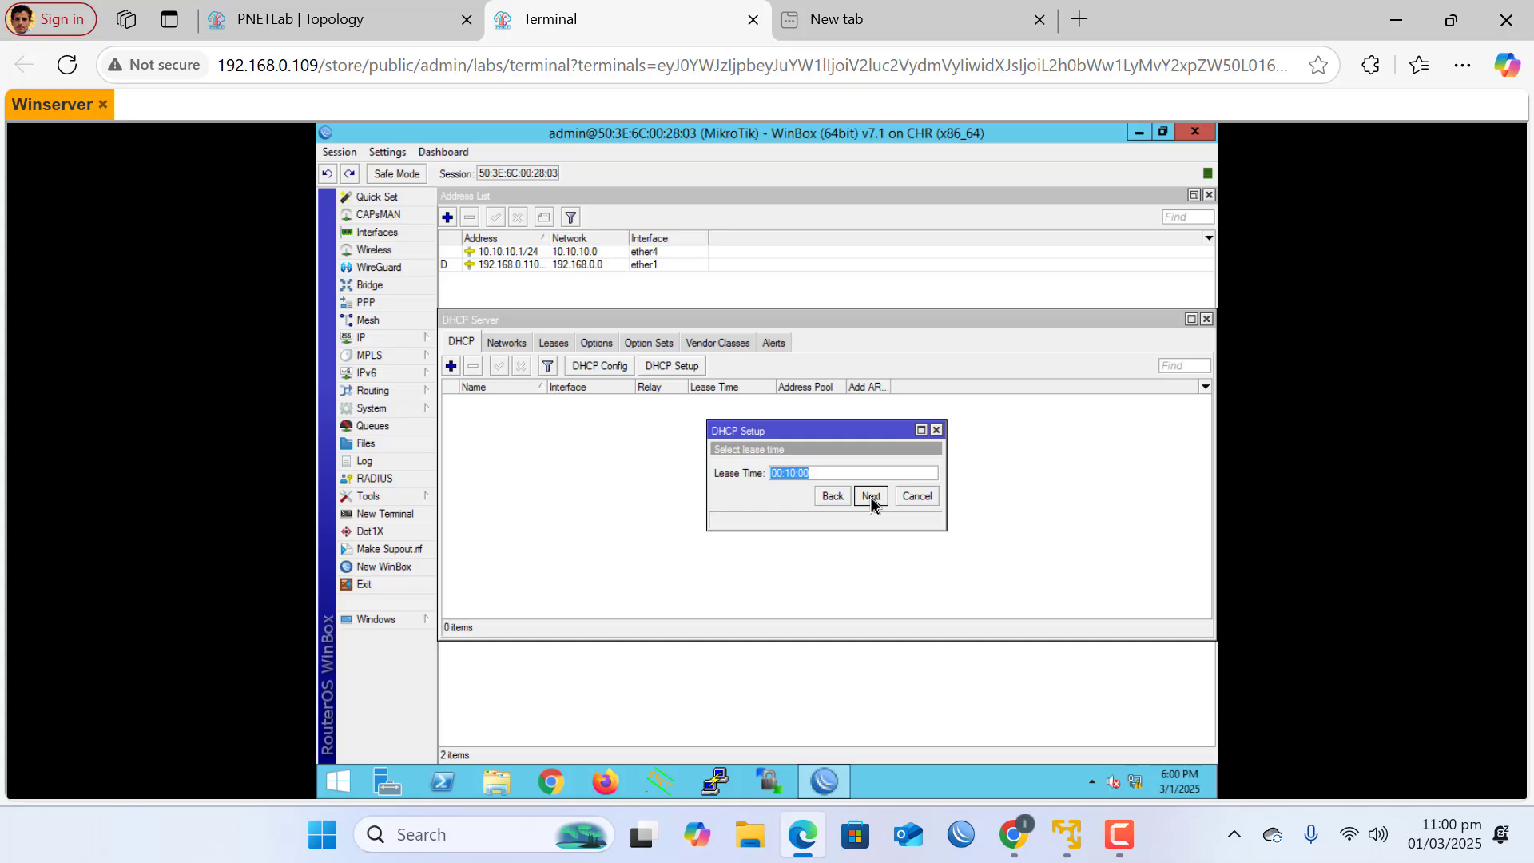
click(870, 497)
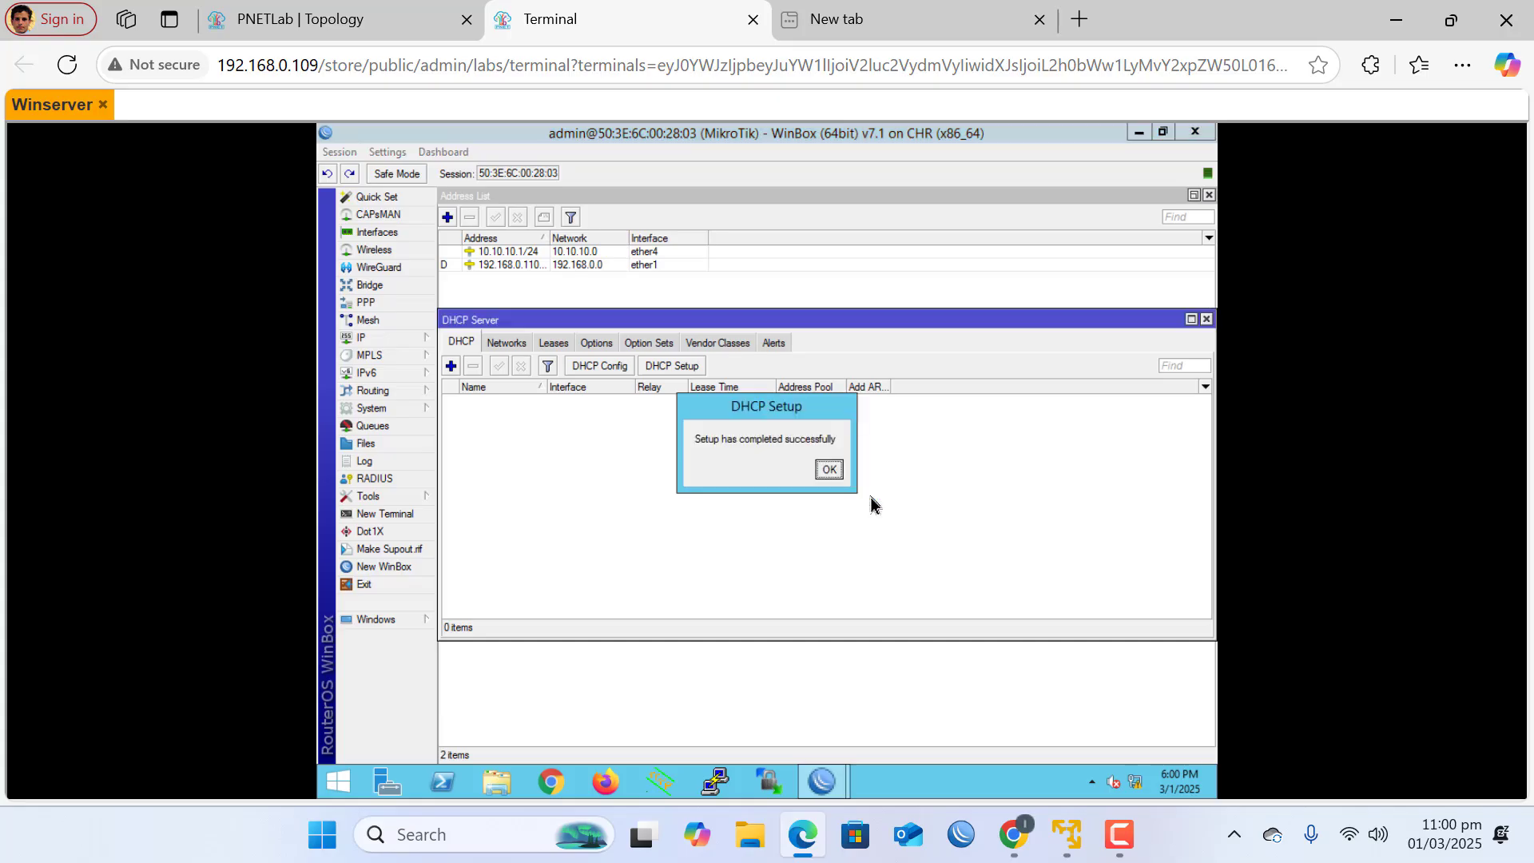
click(827, 470)
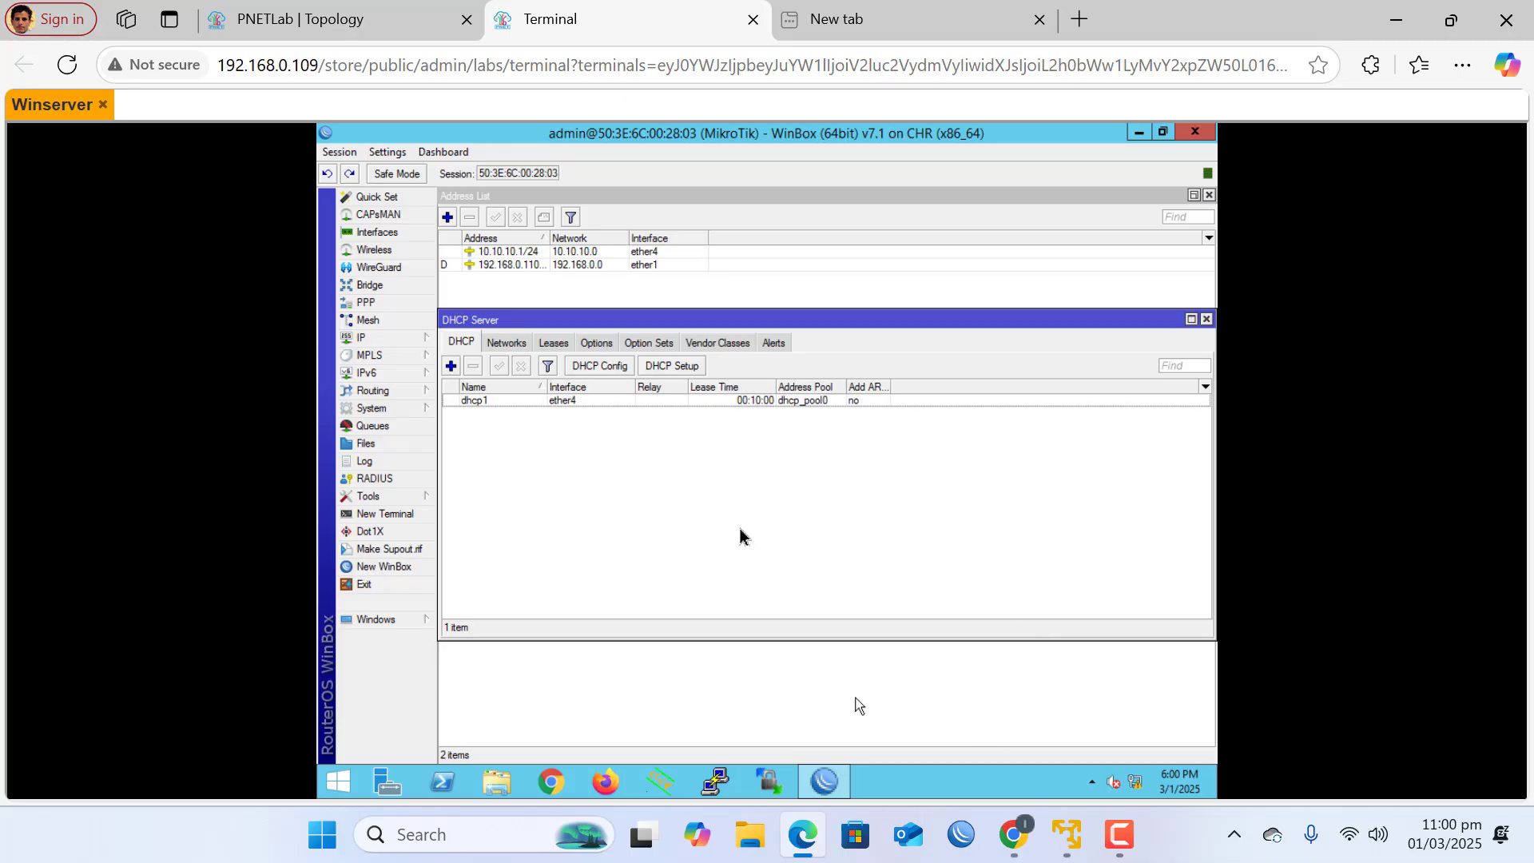
Minimize WinBox and open the Ethernet connection's status from Winserver's Network and Sharing Center
click(1138, 134)
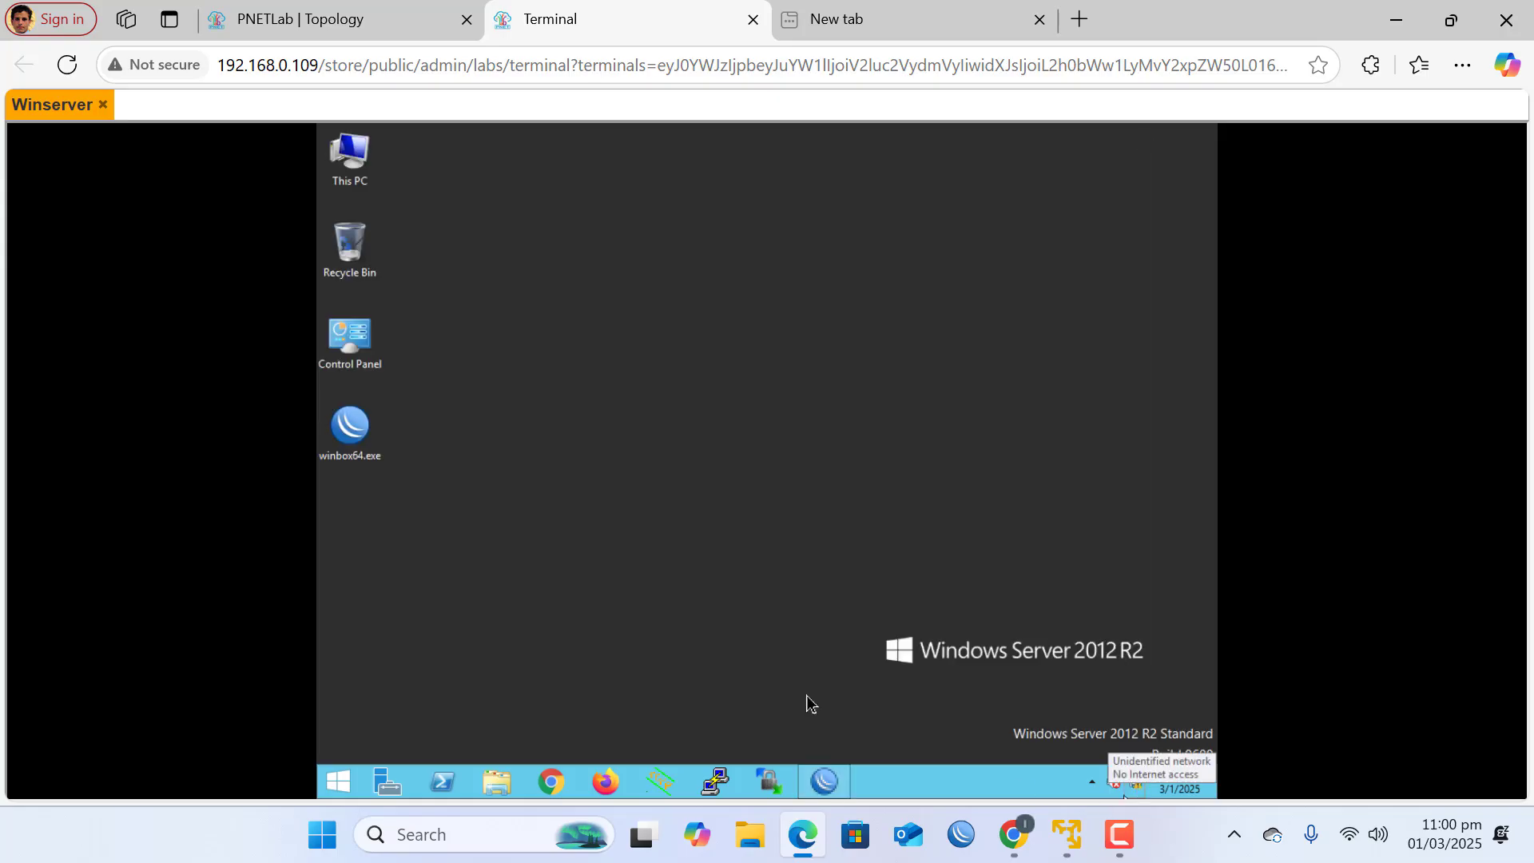
double_click(352, 336)
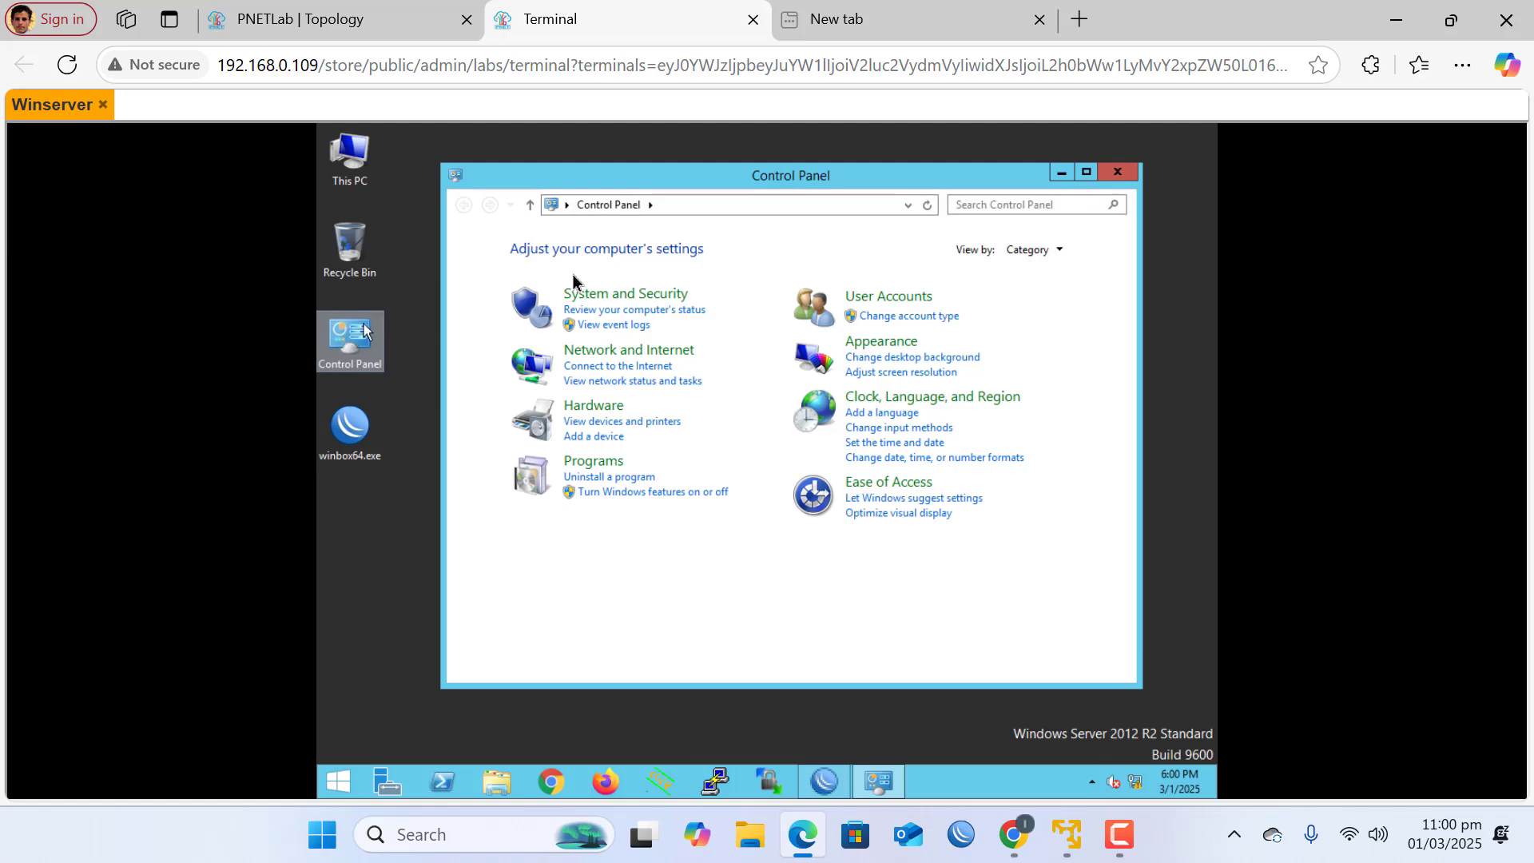
click(655, 351)
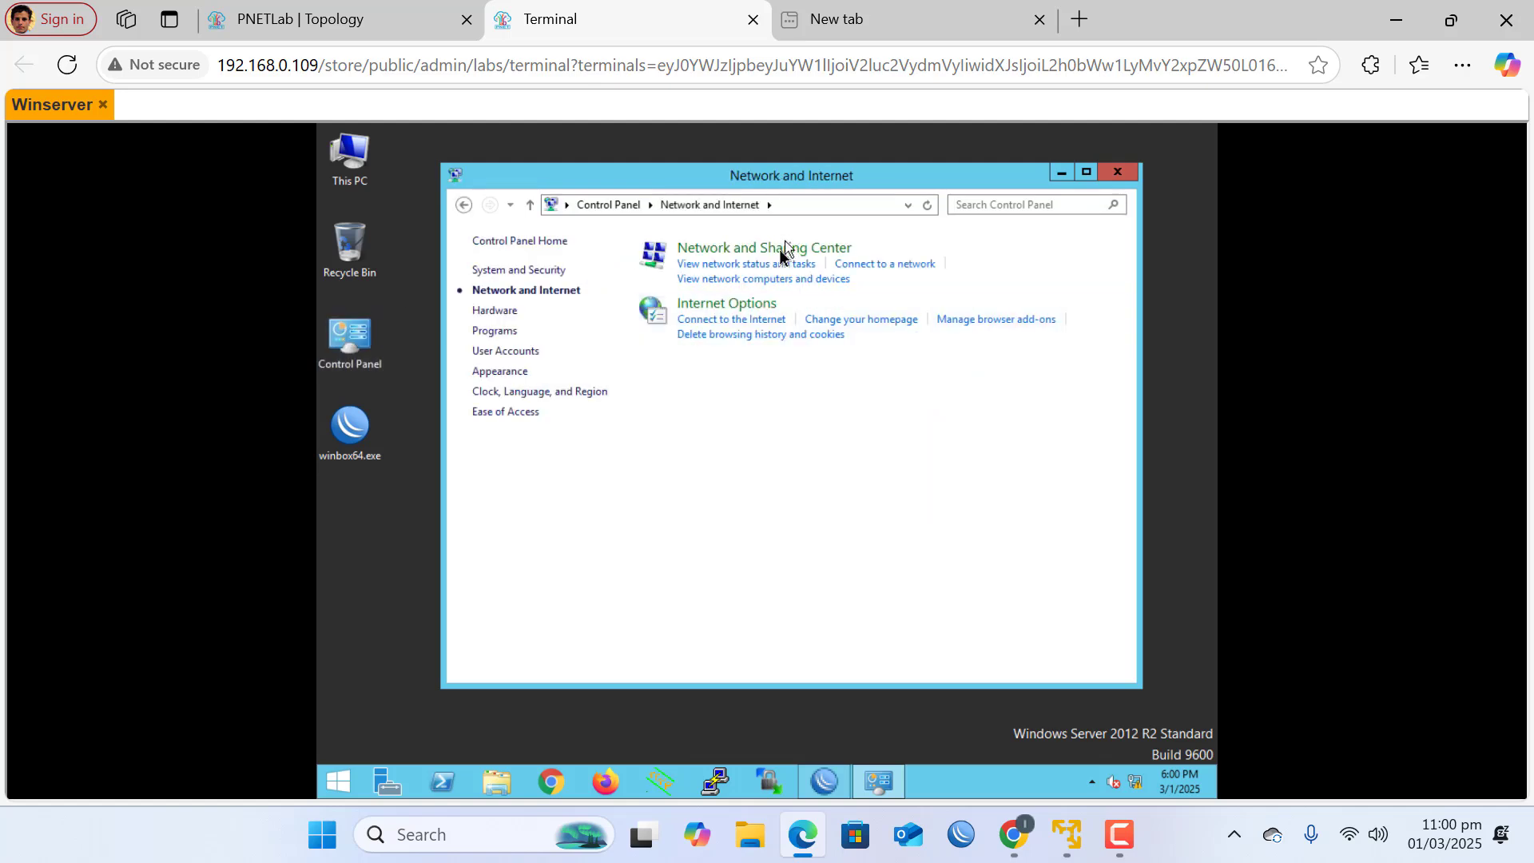
click(778, 254)
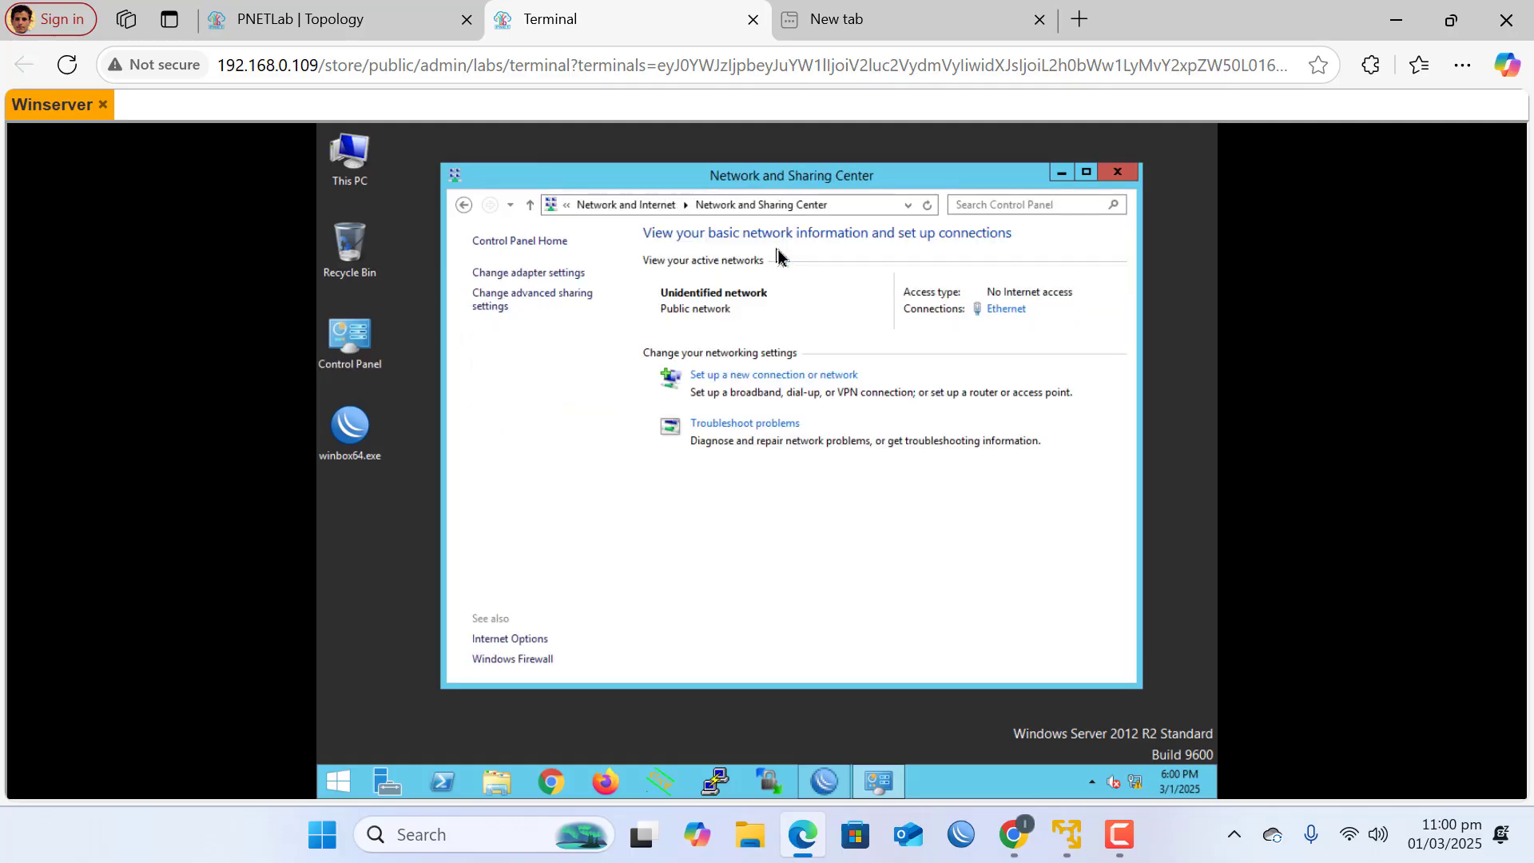
click(1007, 312)
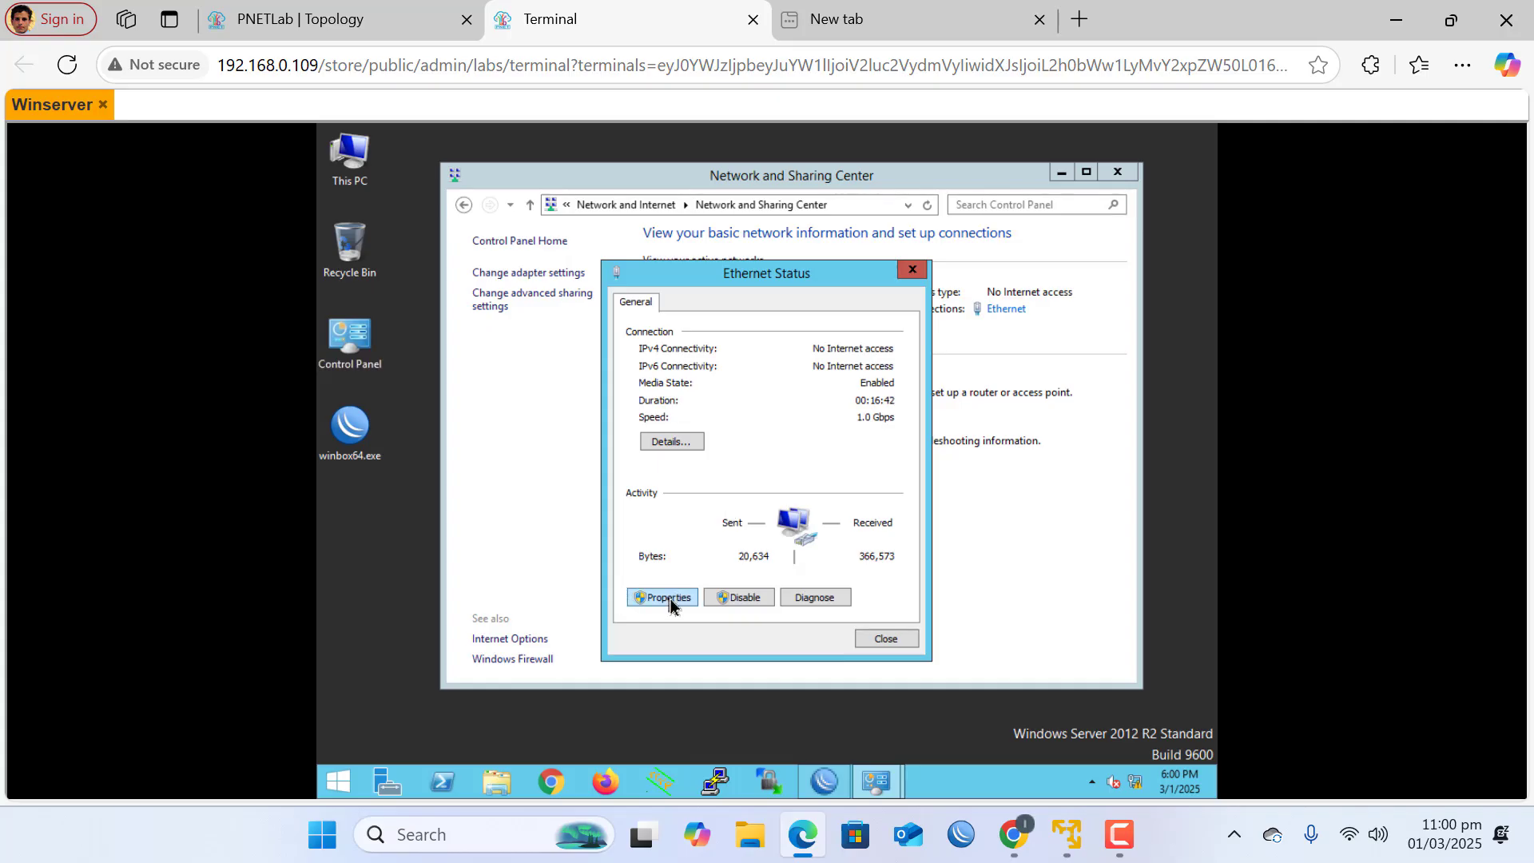
Check that the Ethernet IPv4 properties use automatic IP and DNS addressing, and inspect the network connection details
click(665, 598)
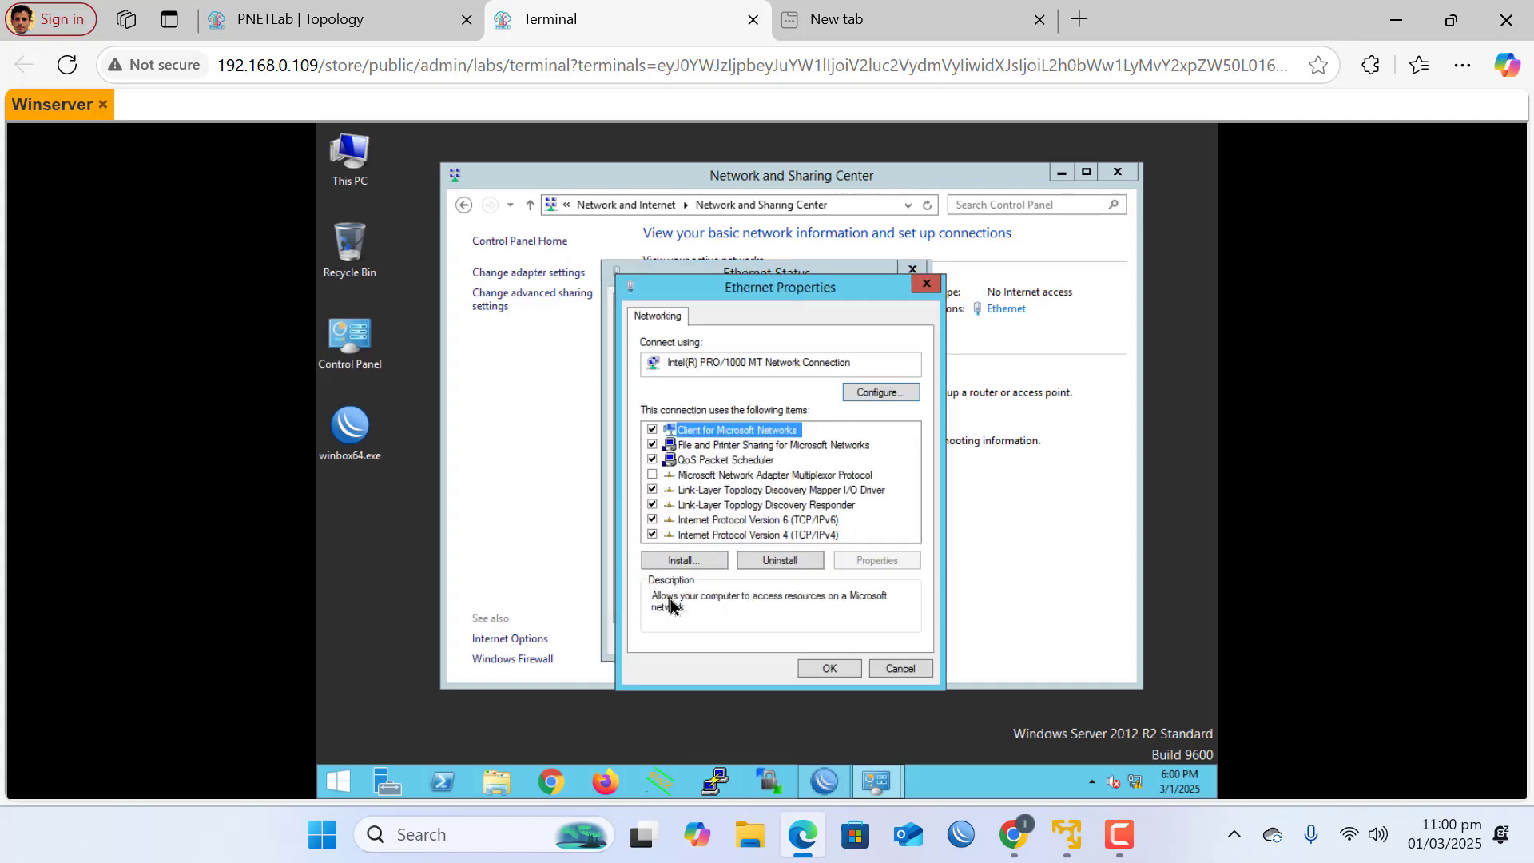
double_click(825, 541)
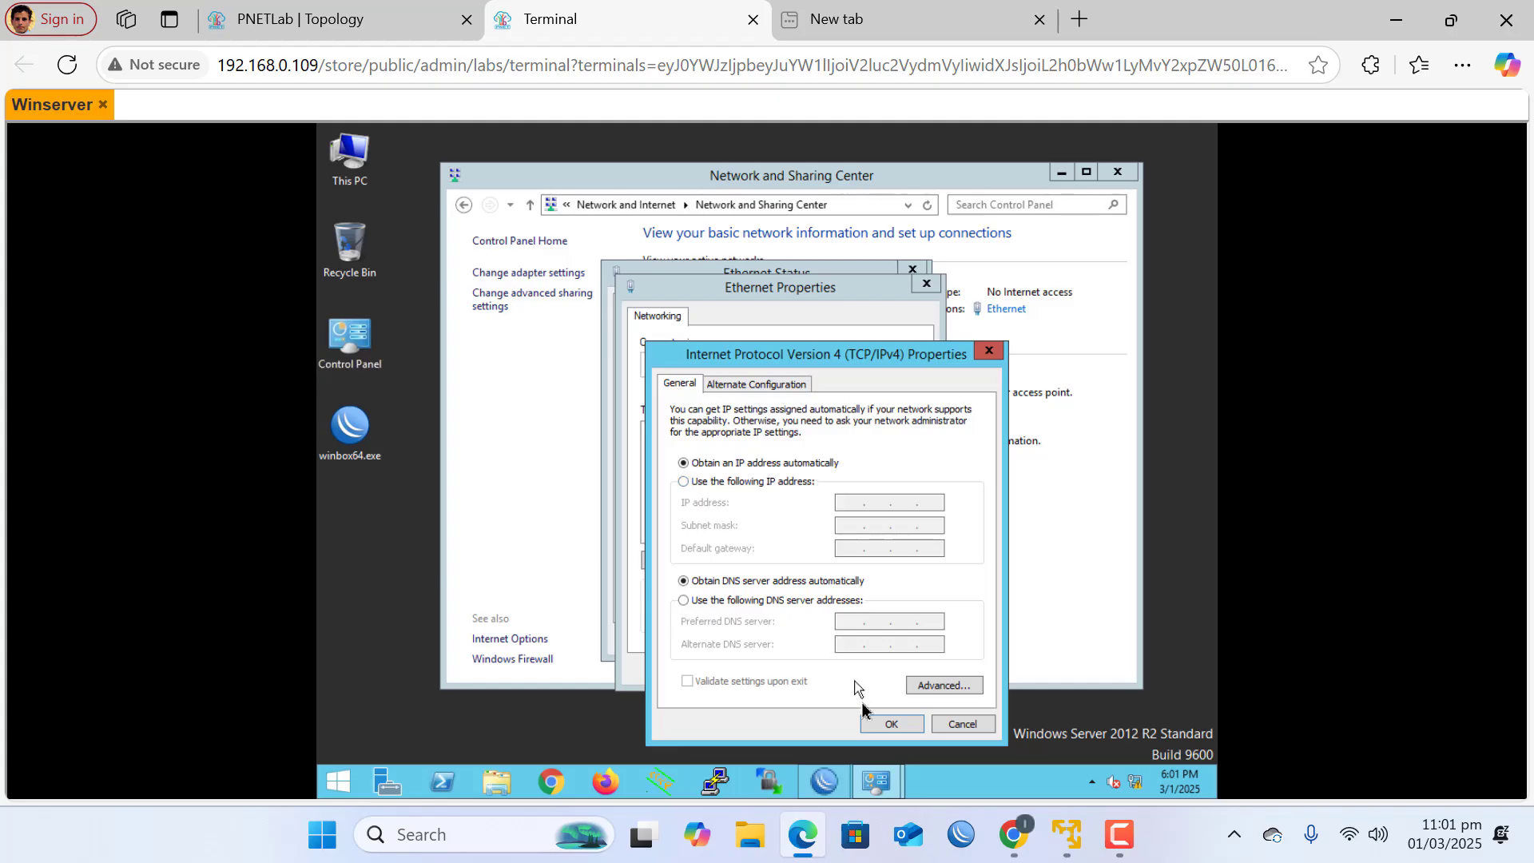
click(890, 723)
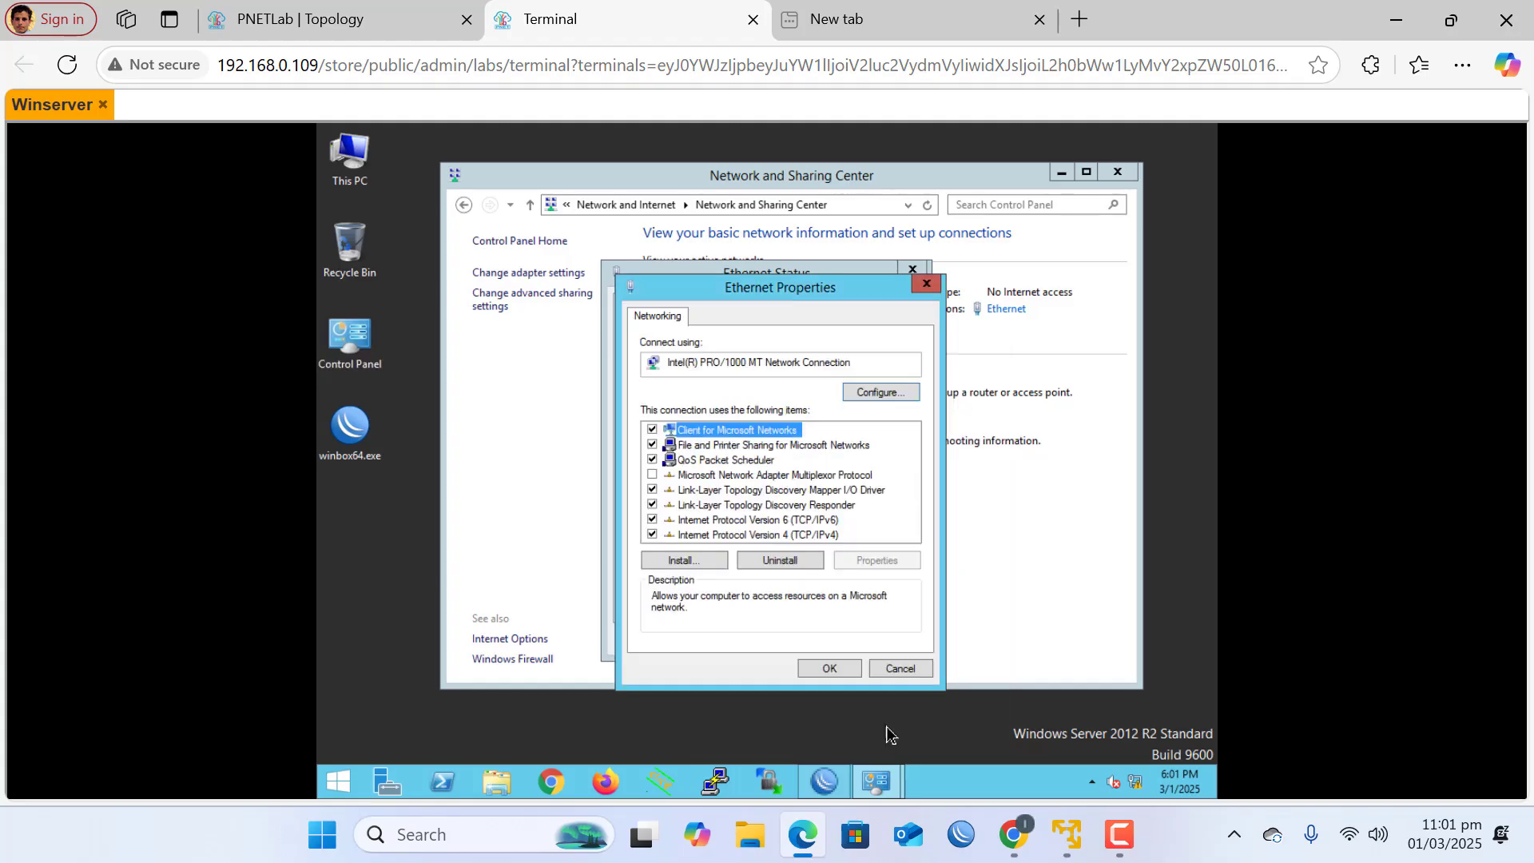
click(831, 669)
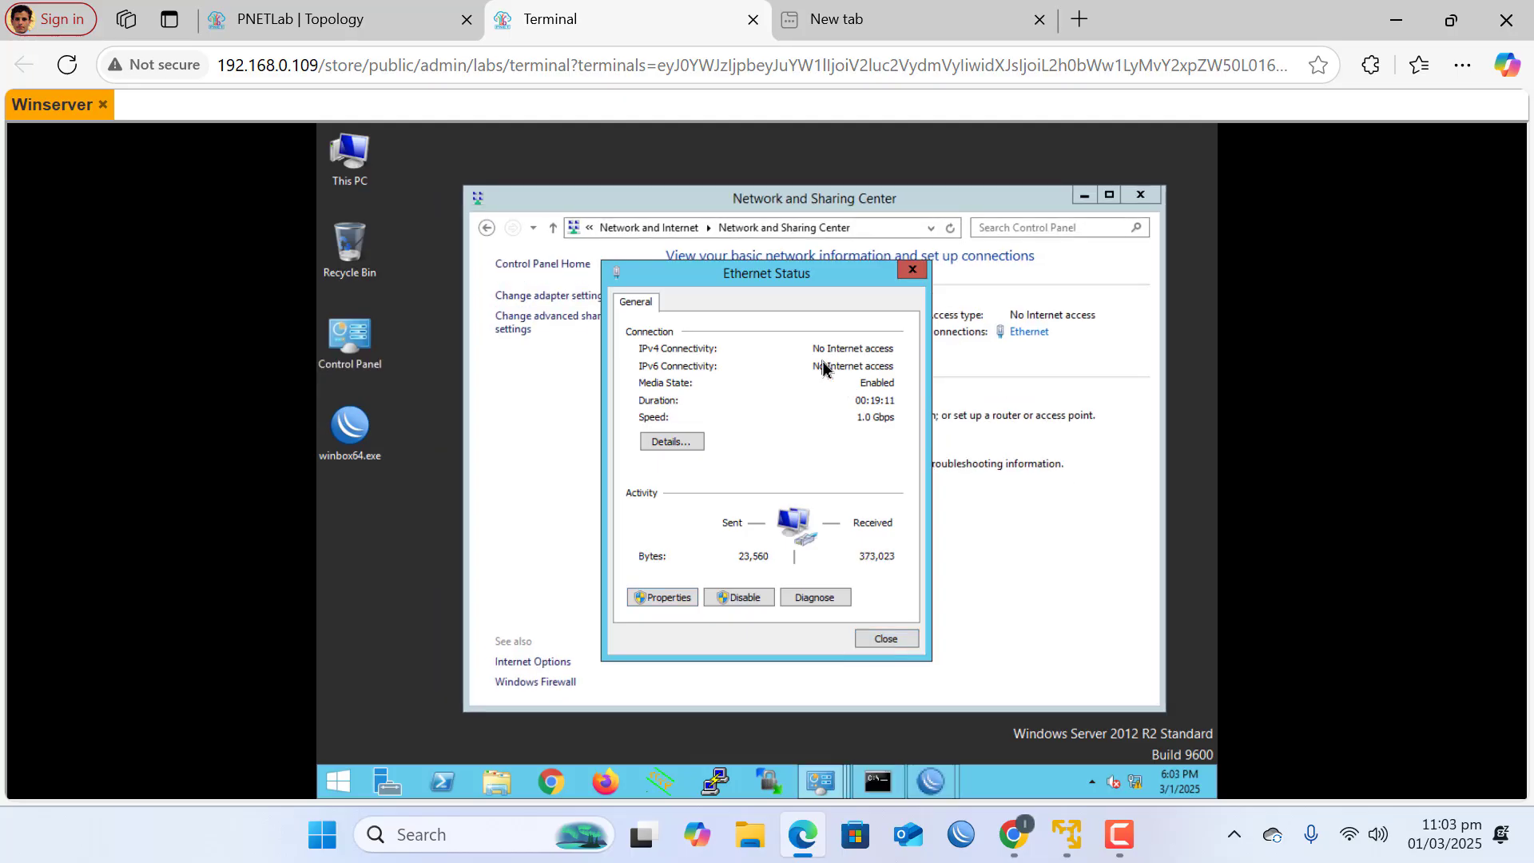
click(692, 444)
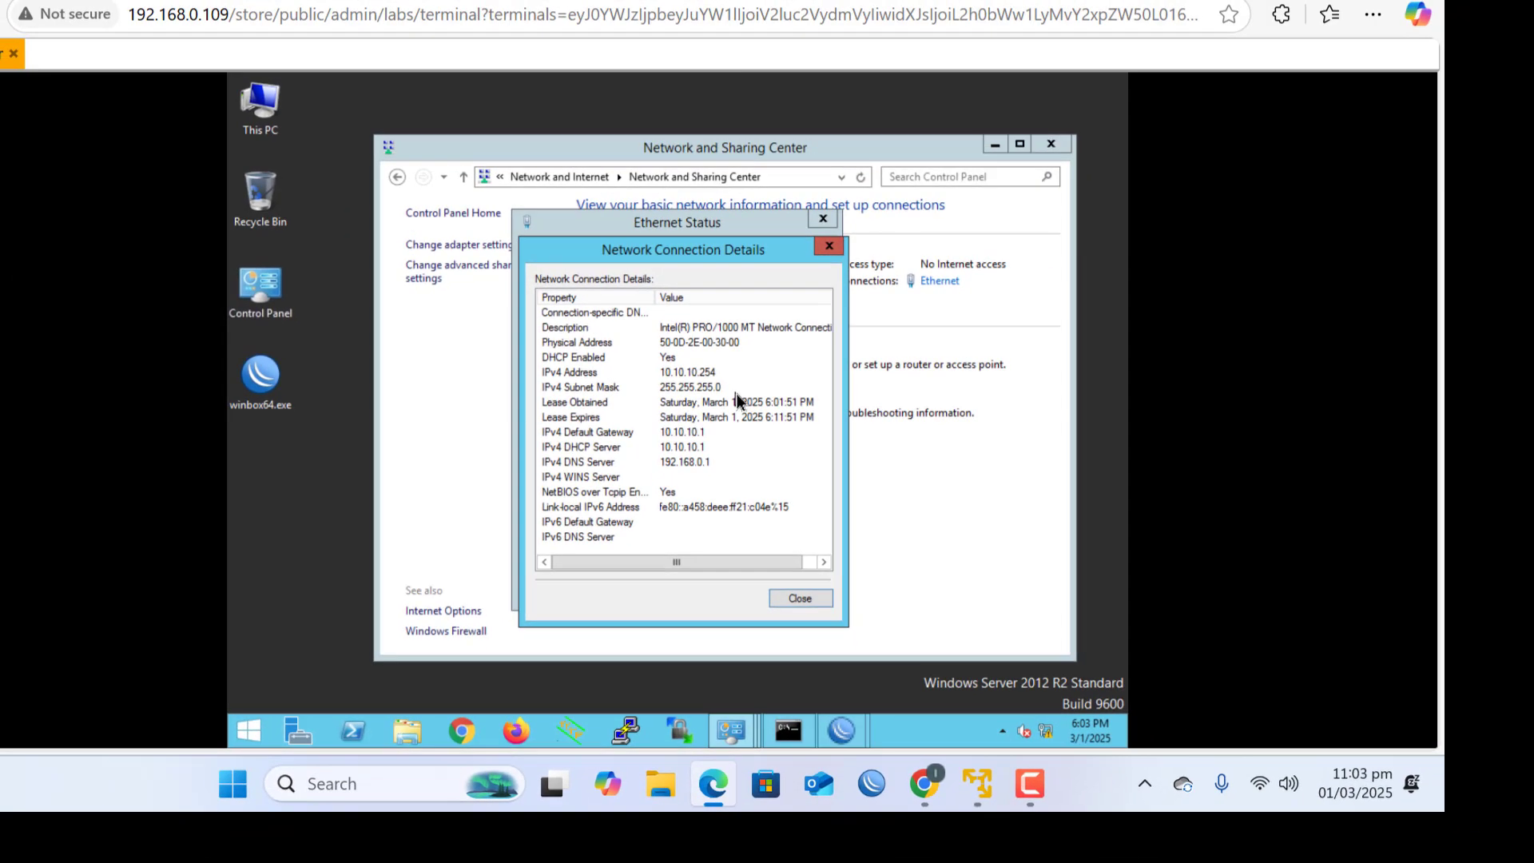
click(820, 701)
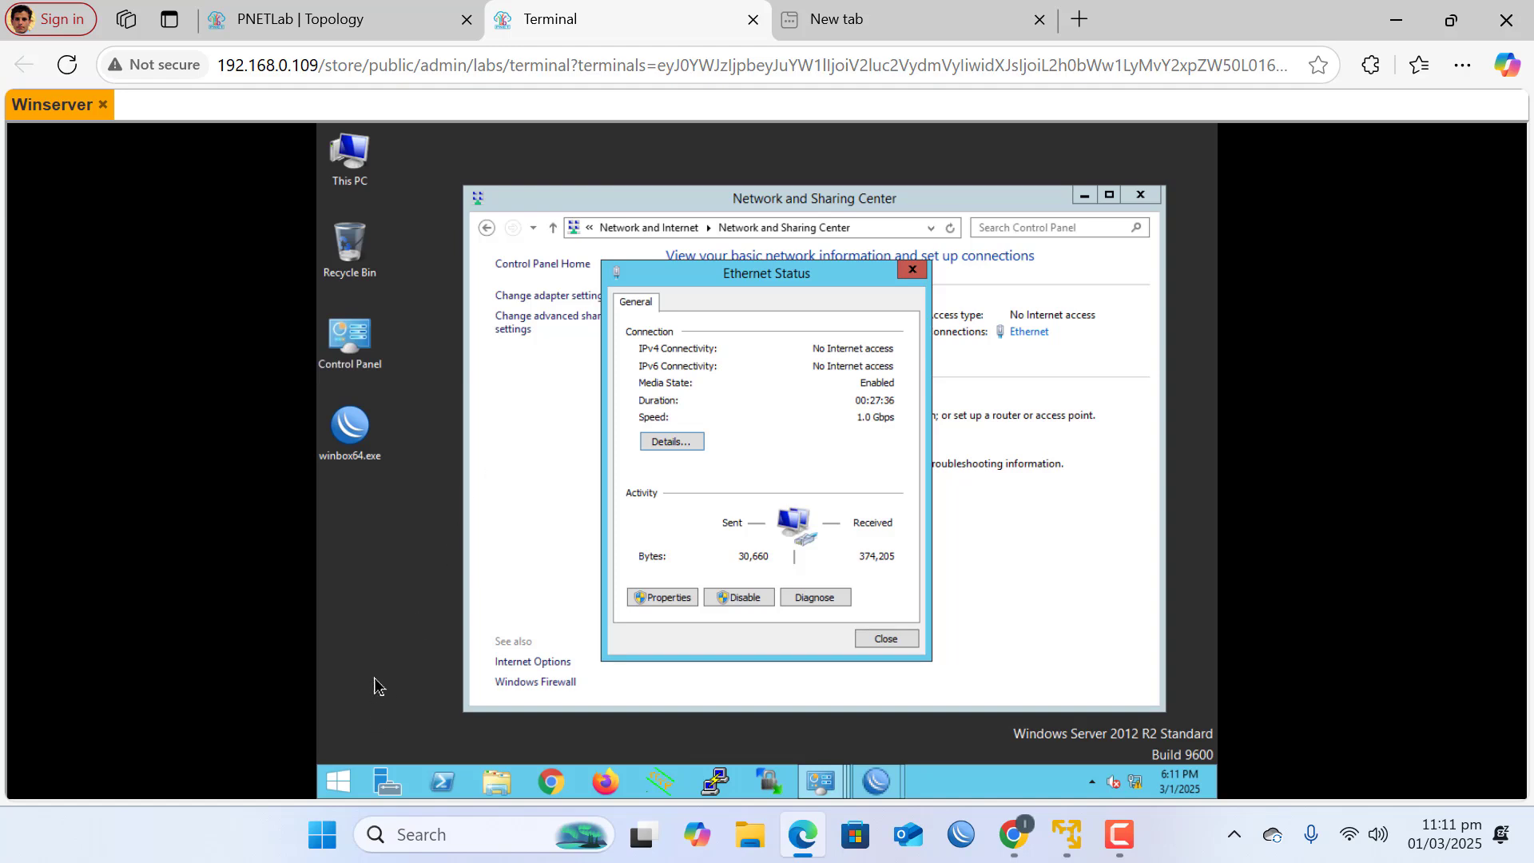
Open a command prompt on Winserver and renew its DHCP lease with ipconfig/renew
right_click(340, 773)
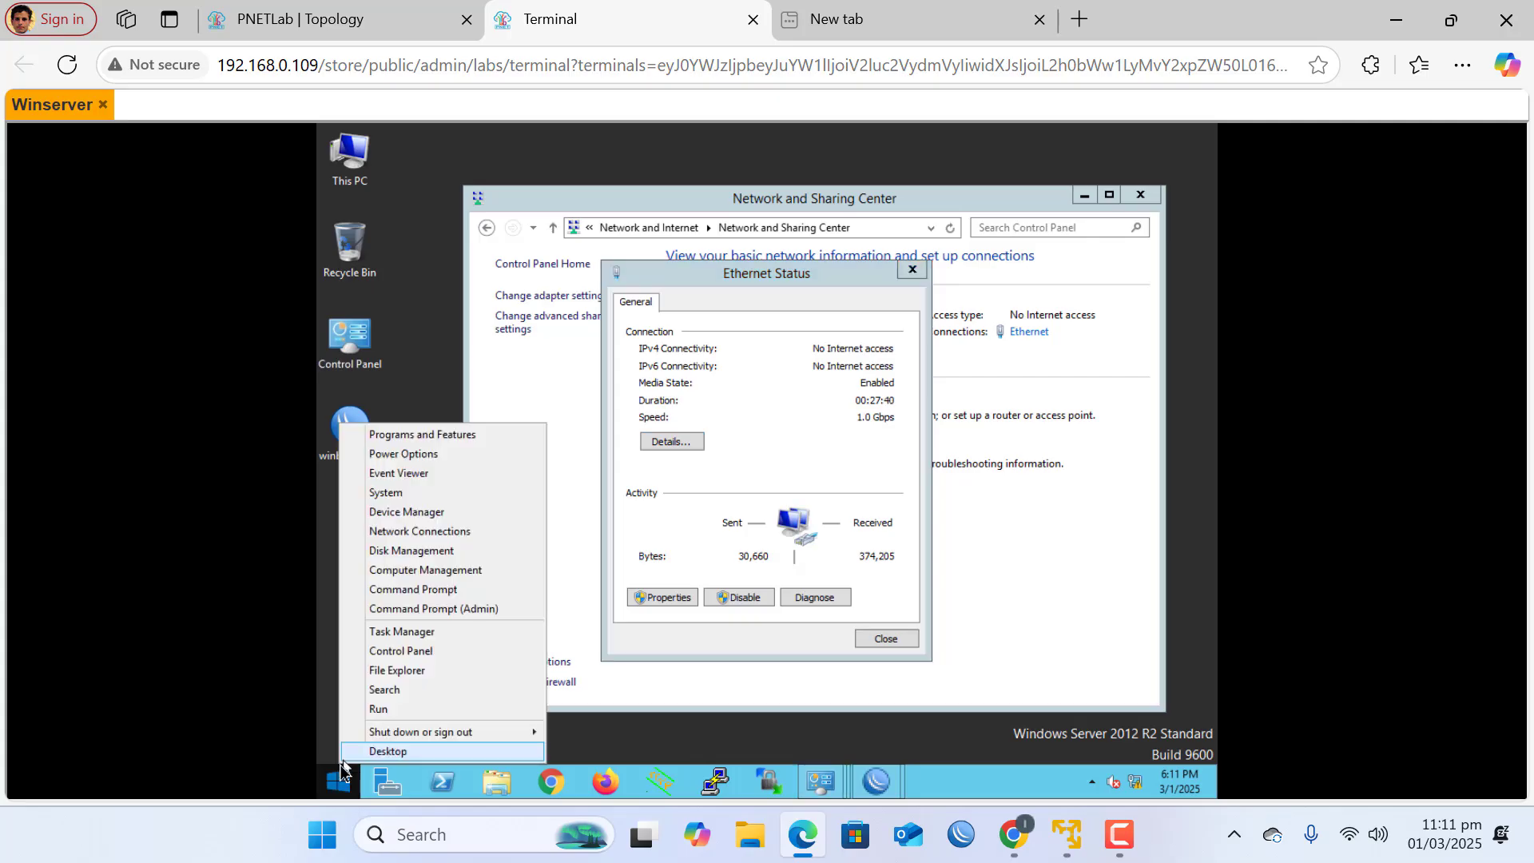
click(404, 711)
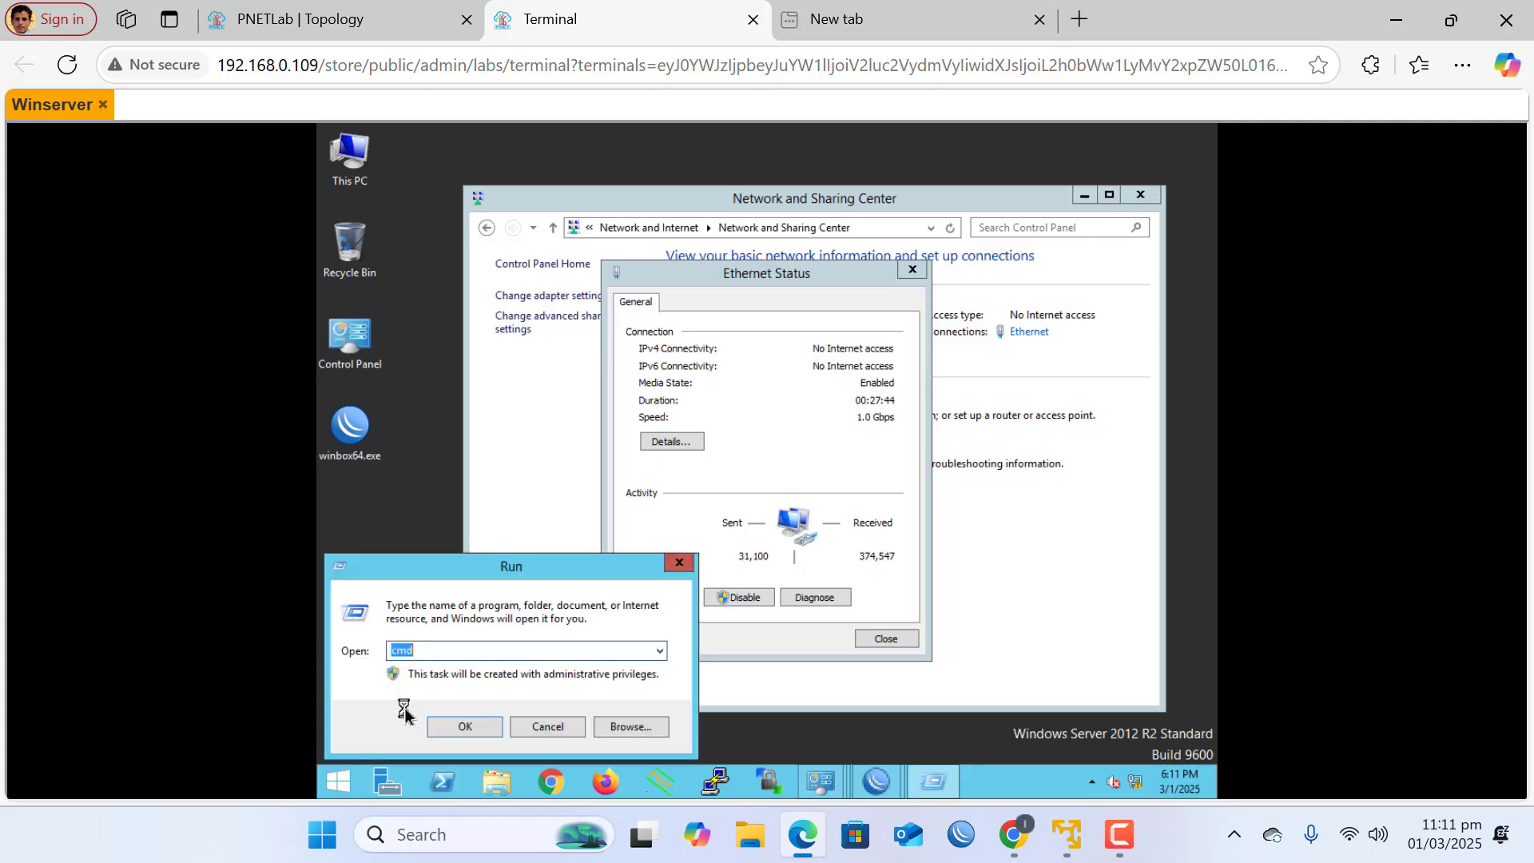
key(Return)
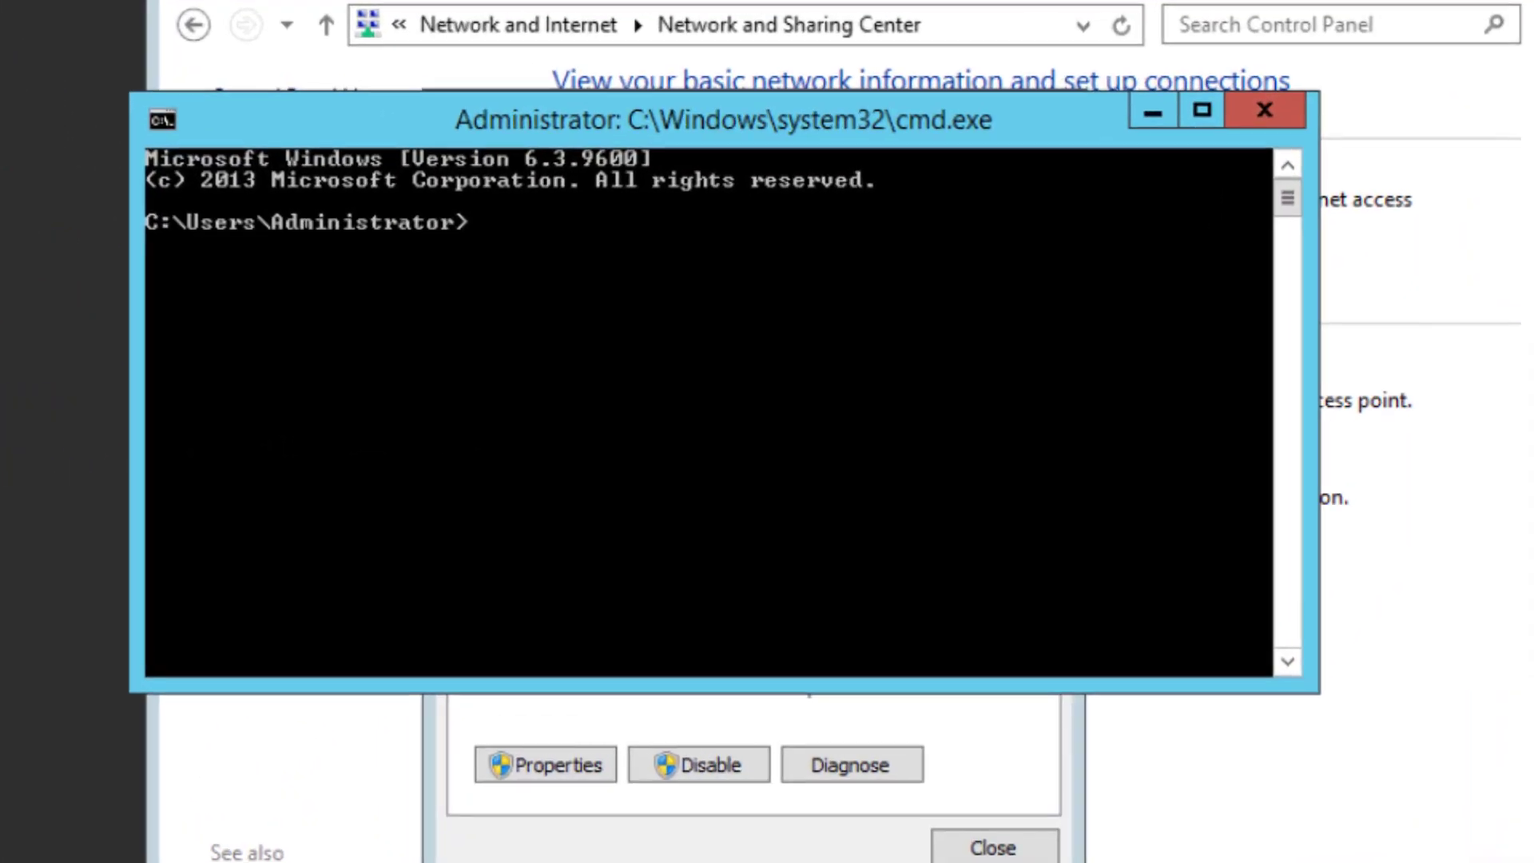
text(ipconfig/)
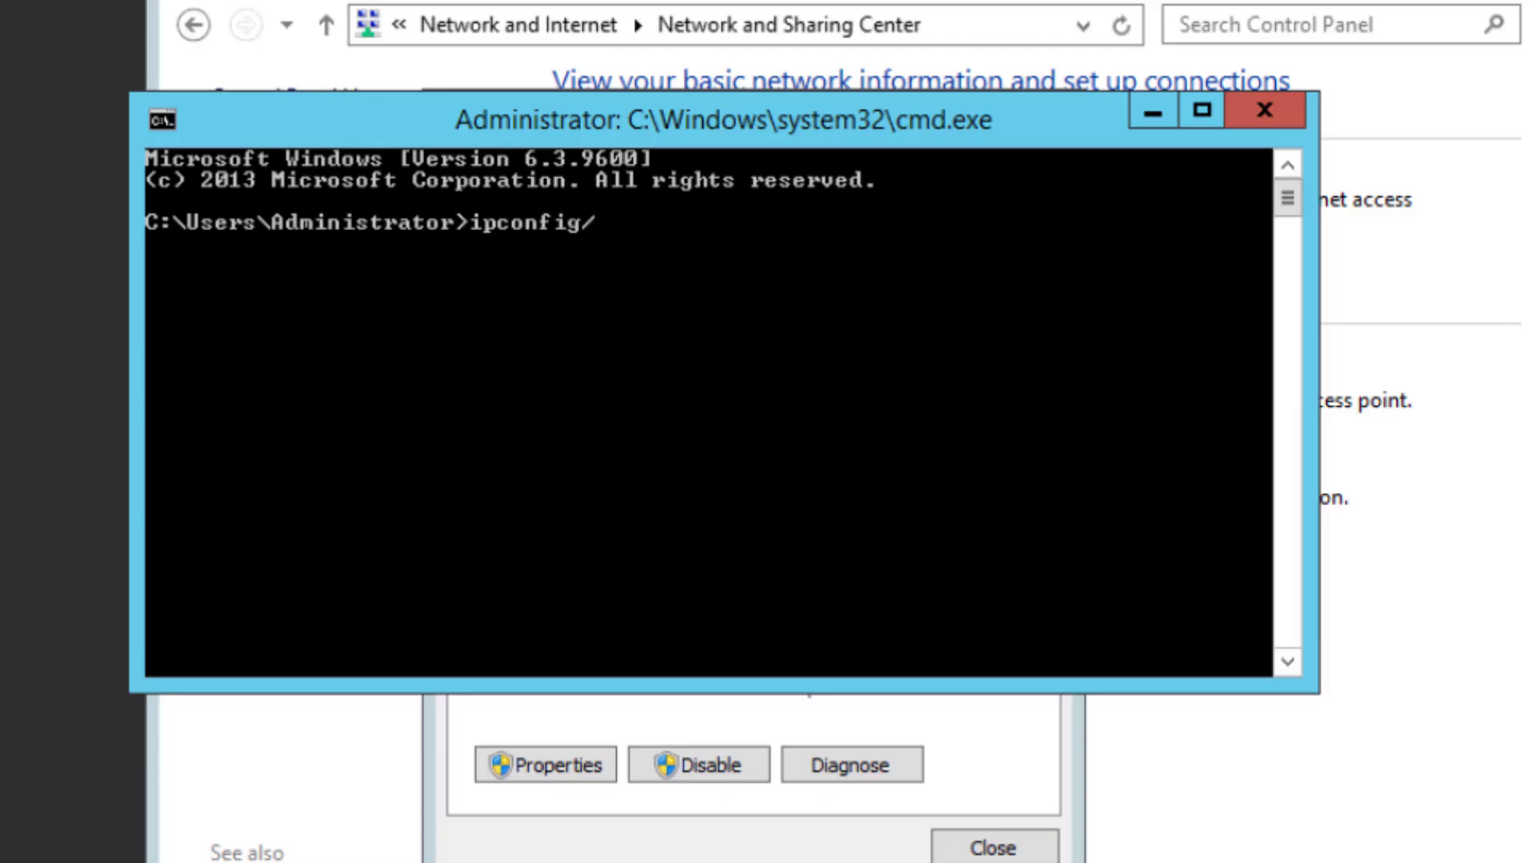
text(rene)
key(BackSpace)
key(BackSpace)
text(enew)
key(Return)
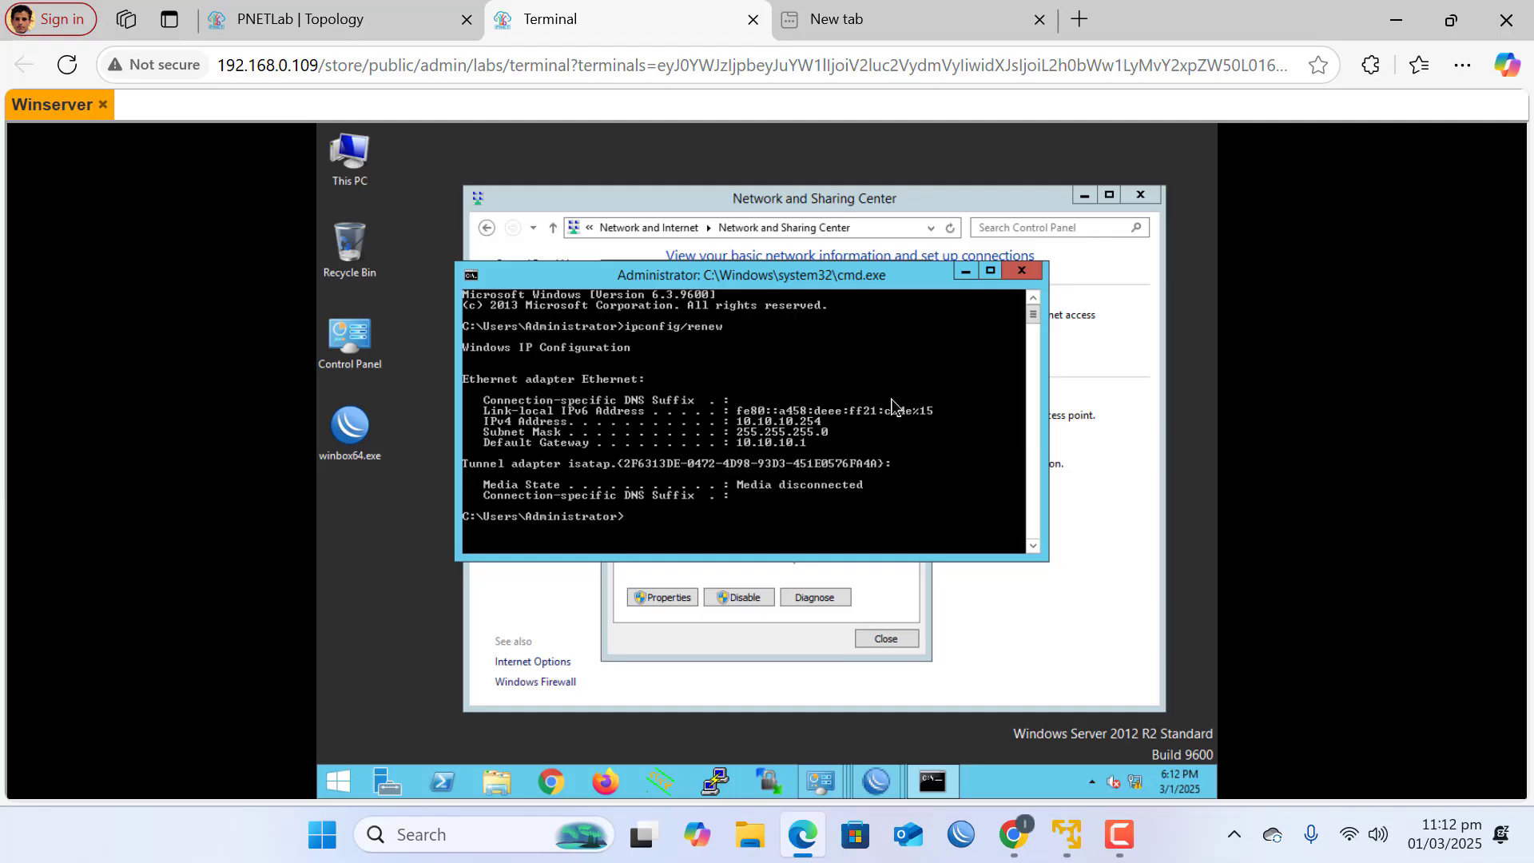
Switch to WinBox, connect to the neighbor router at 10.10.10.1 as admin with the account password, and maximize the session window
mouse_move(893, 781)
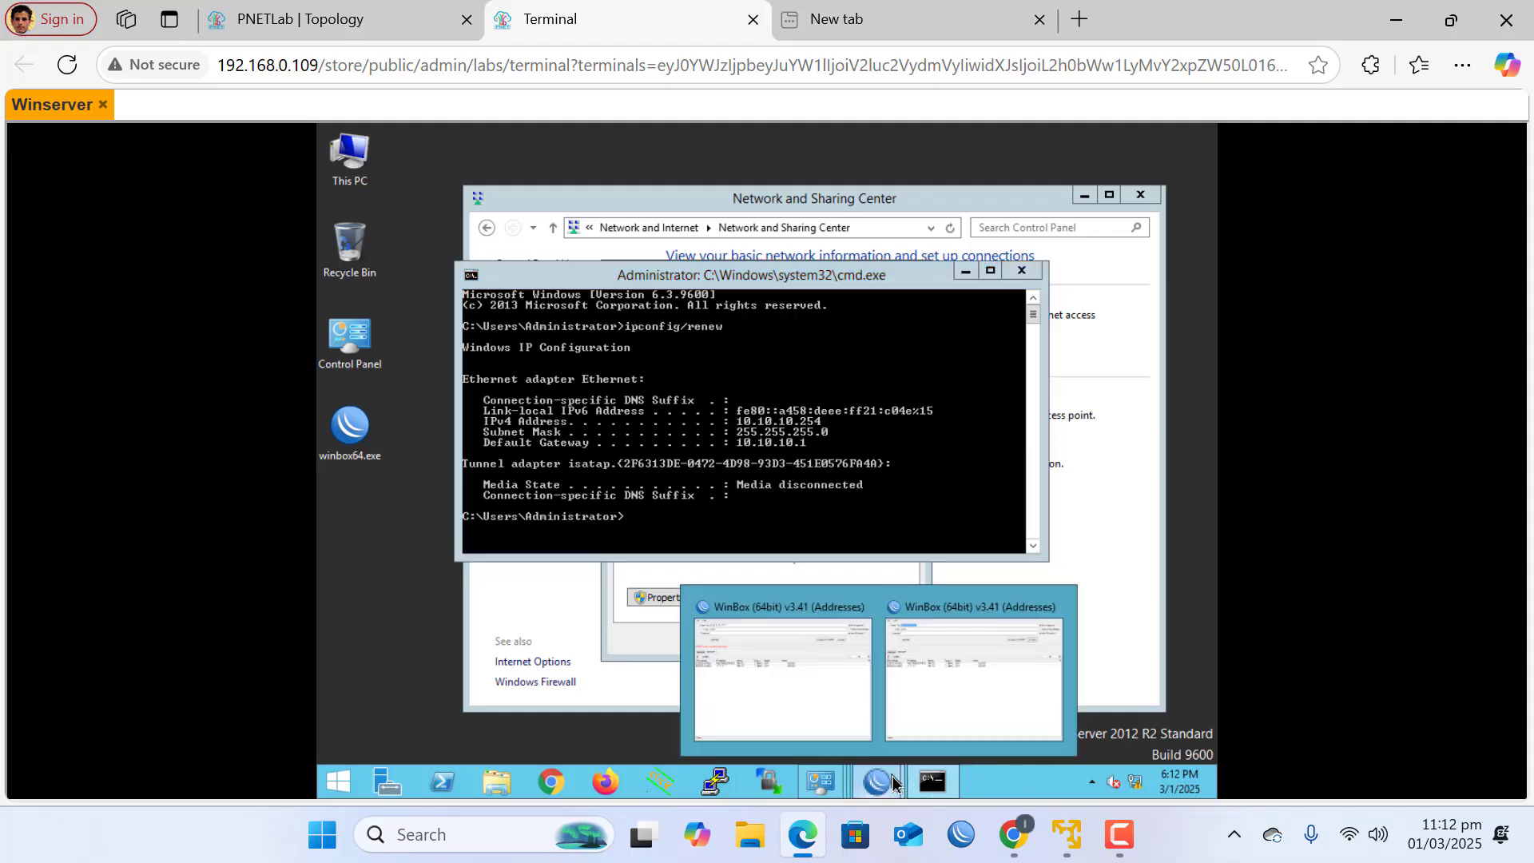
click(825, 711)
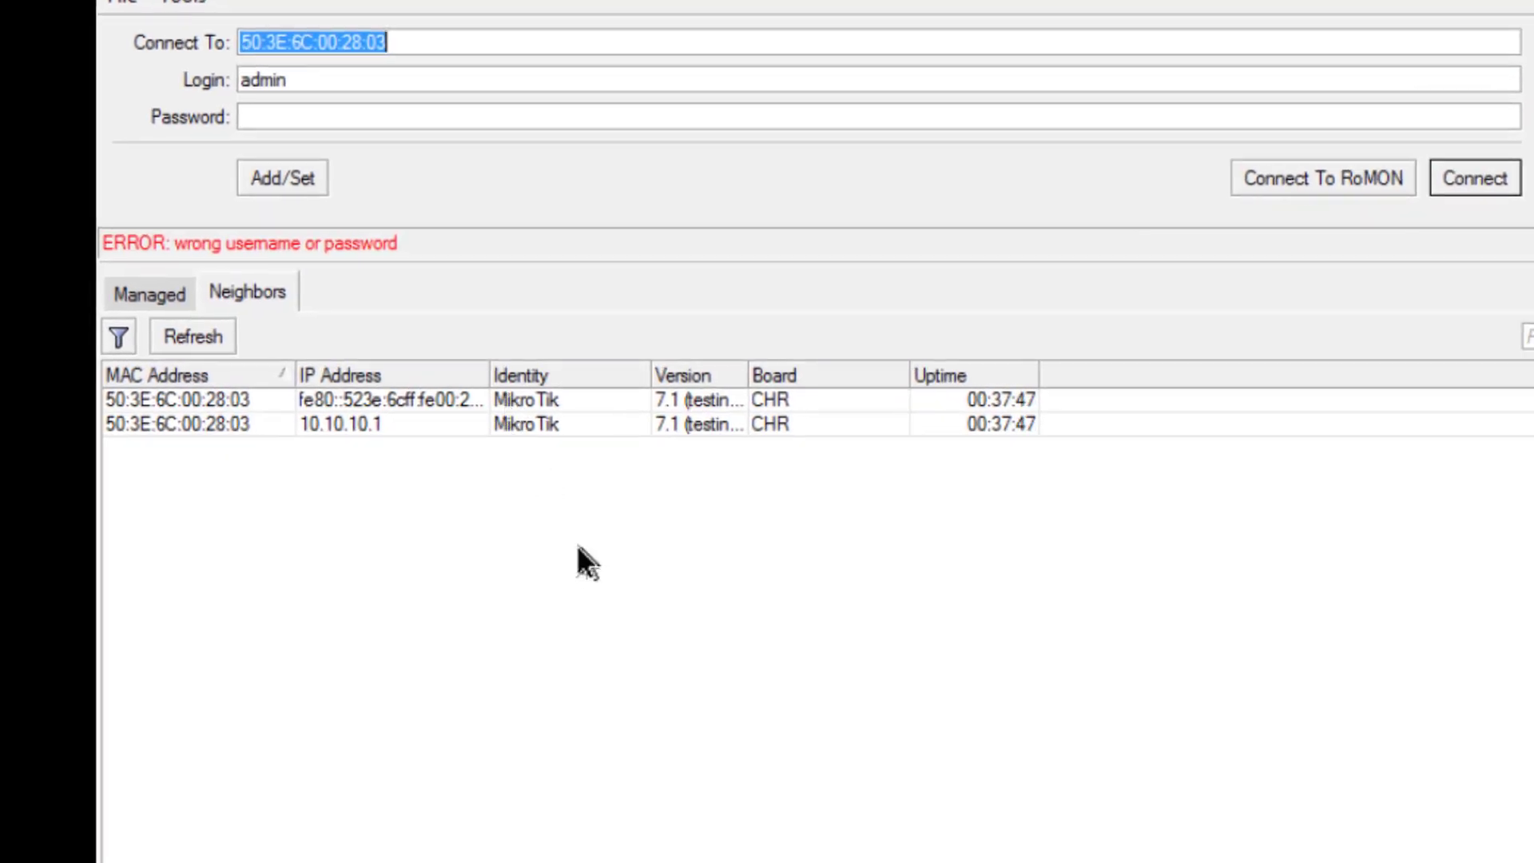
click(428, 426)
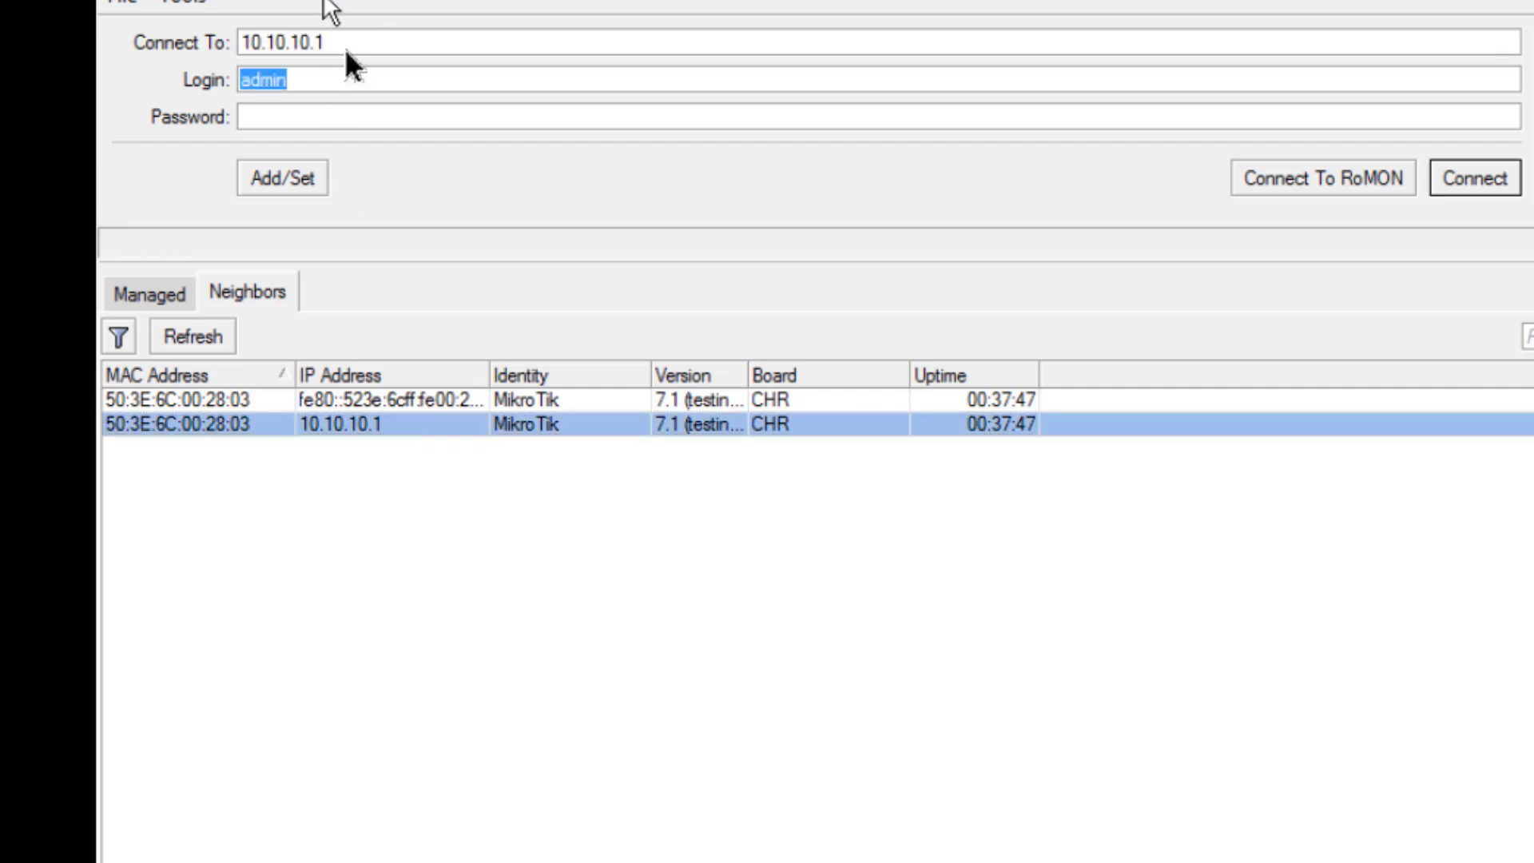
click(381, 112)
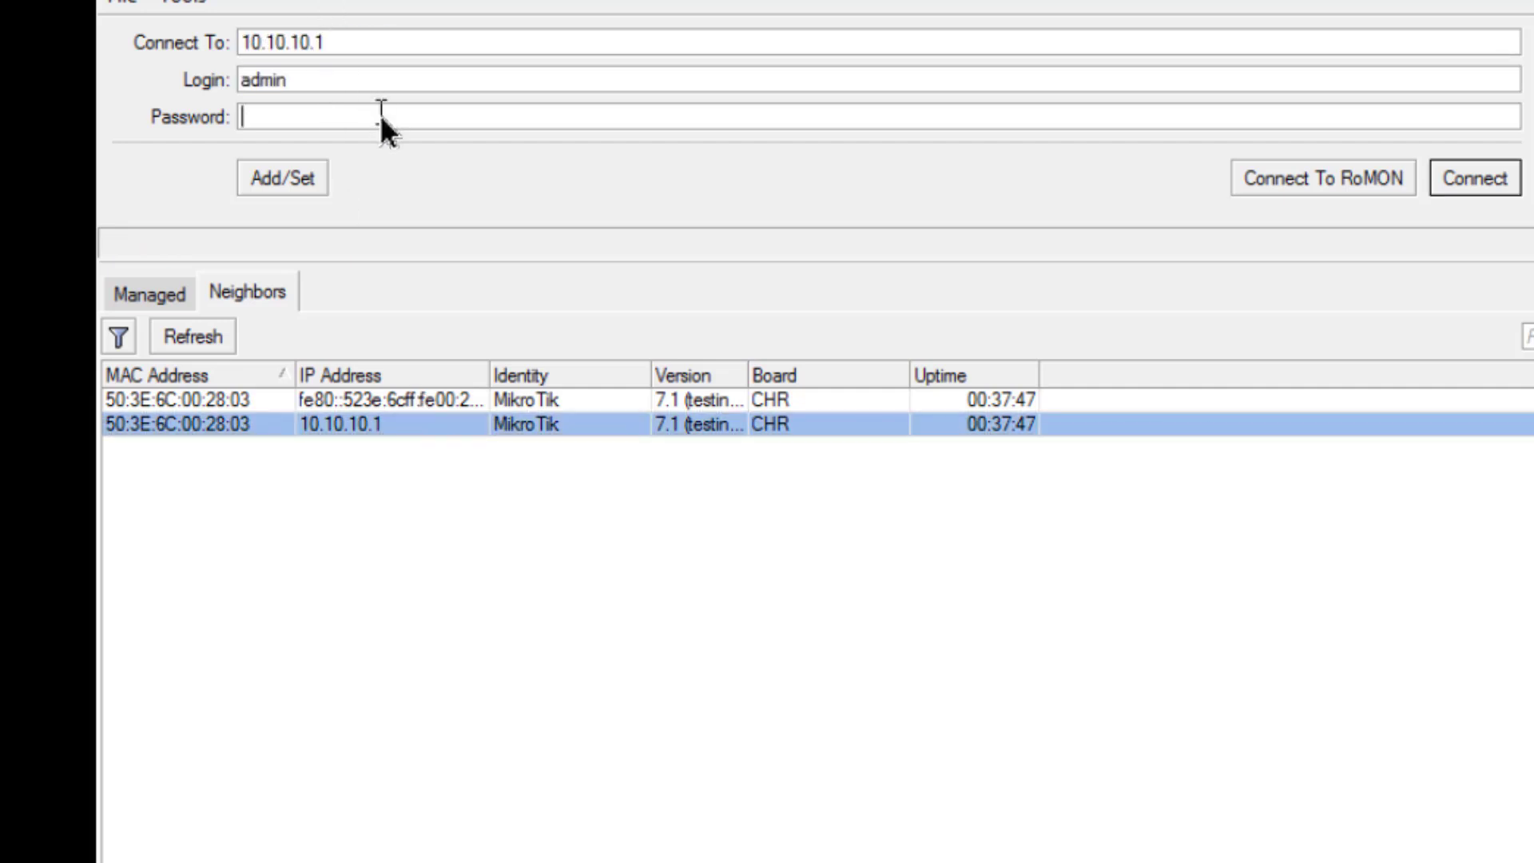
text(******)
click(1456, 180)
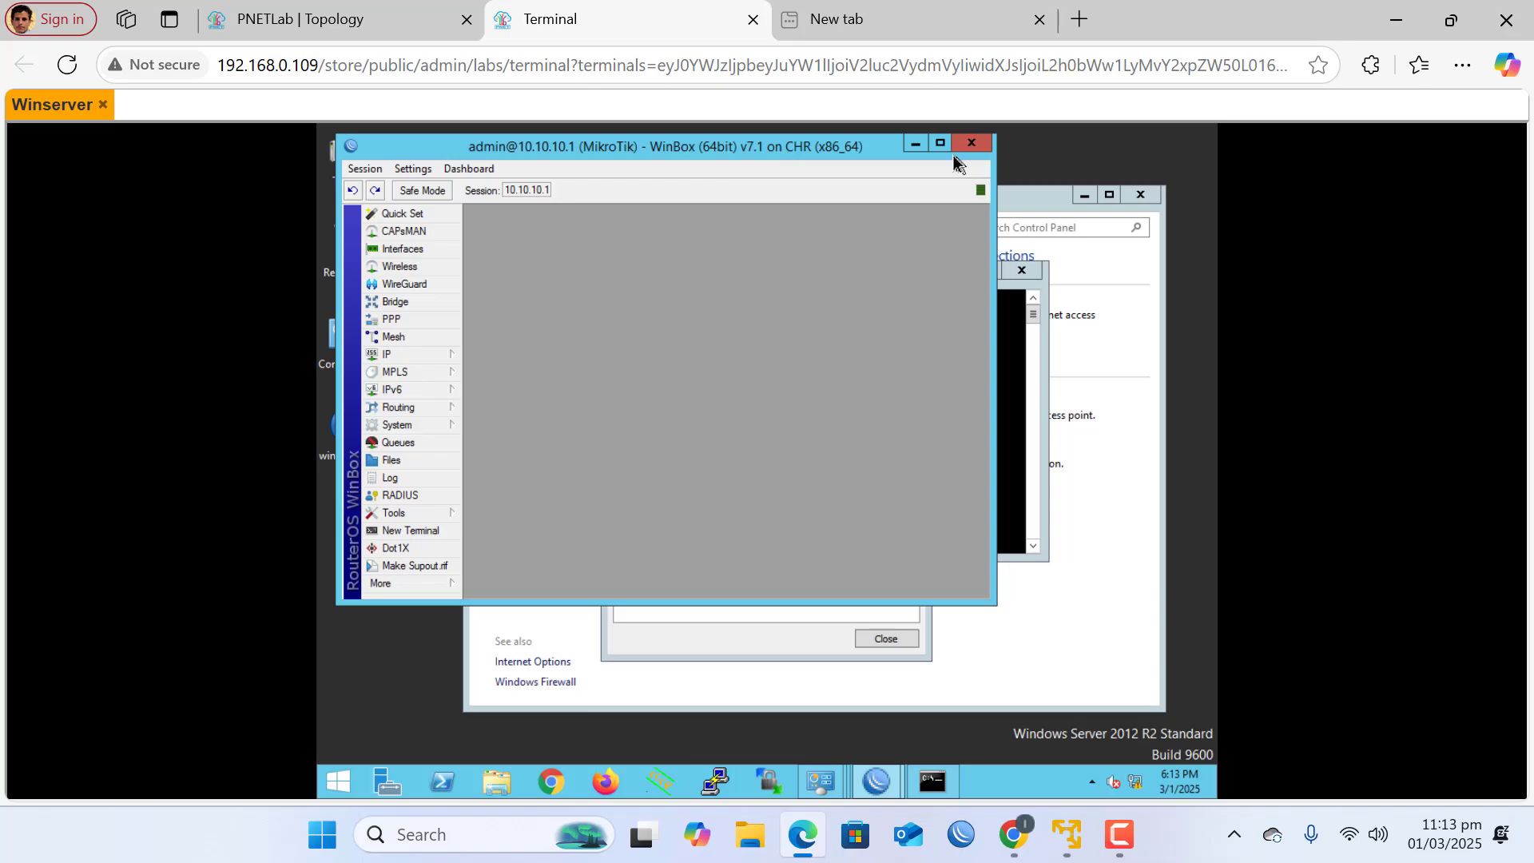
click(944, 144)
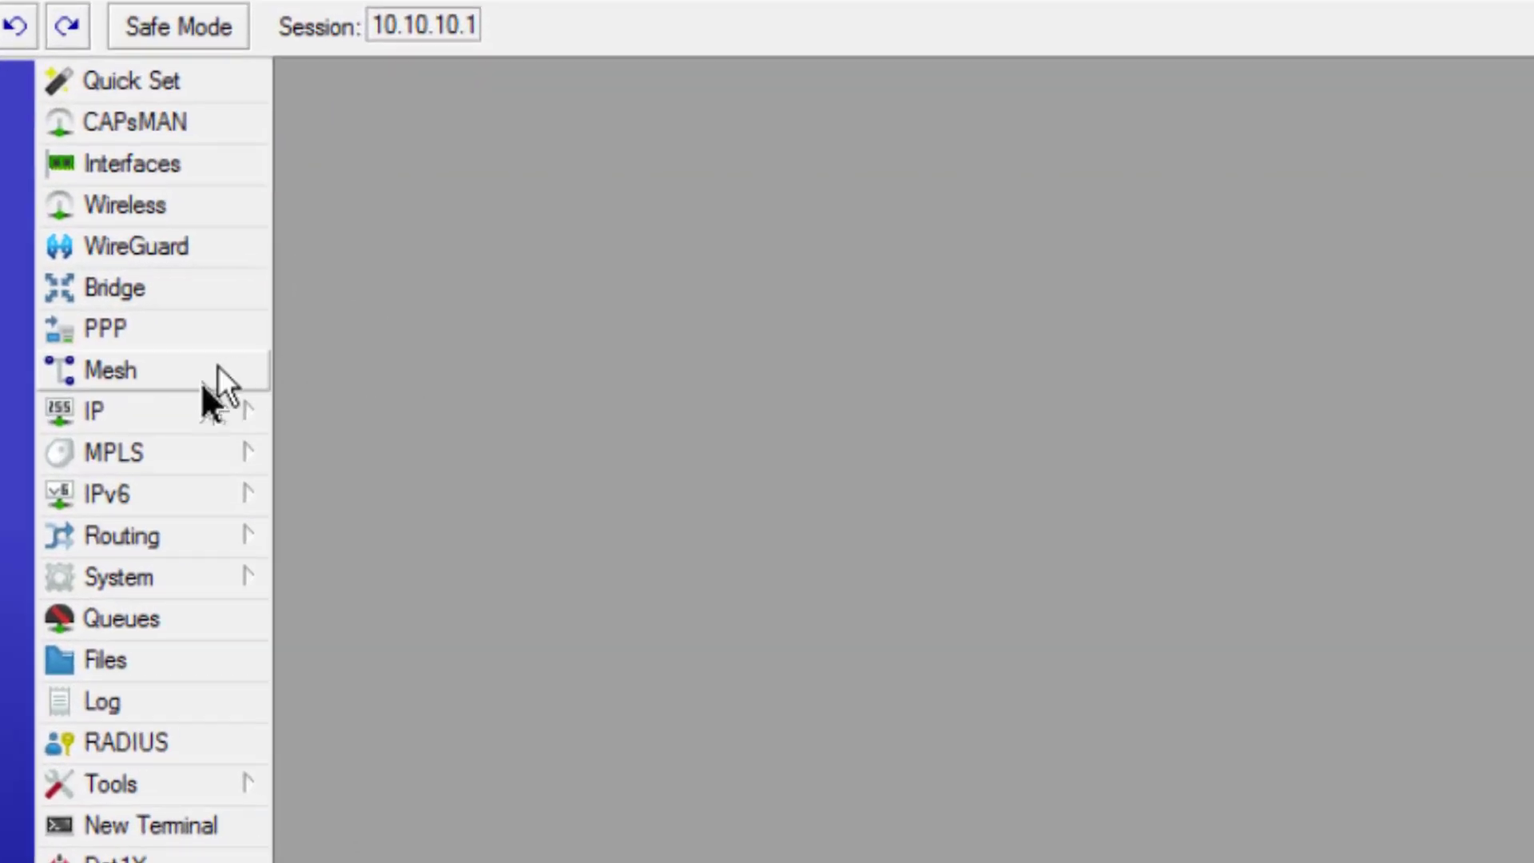
Open the router's IP firewall NAT rules and start a new rule using the srcnat chain
click(183, 403)
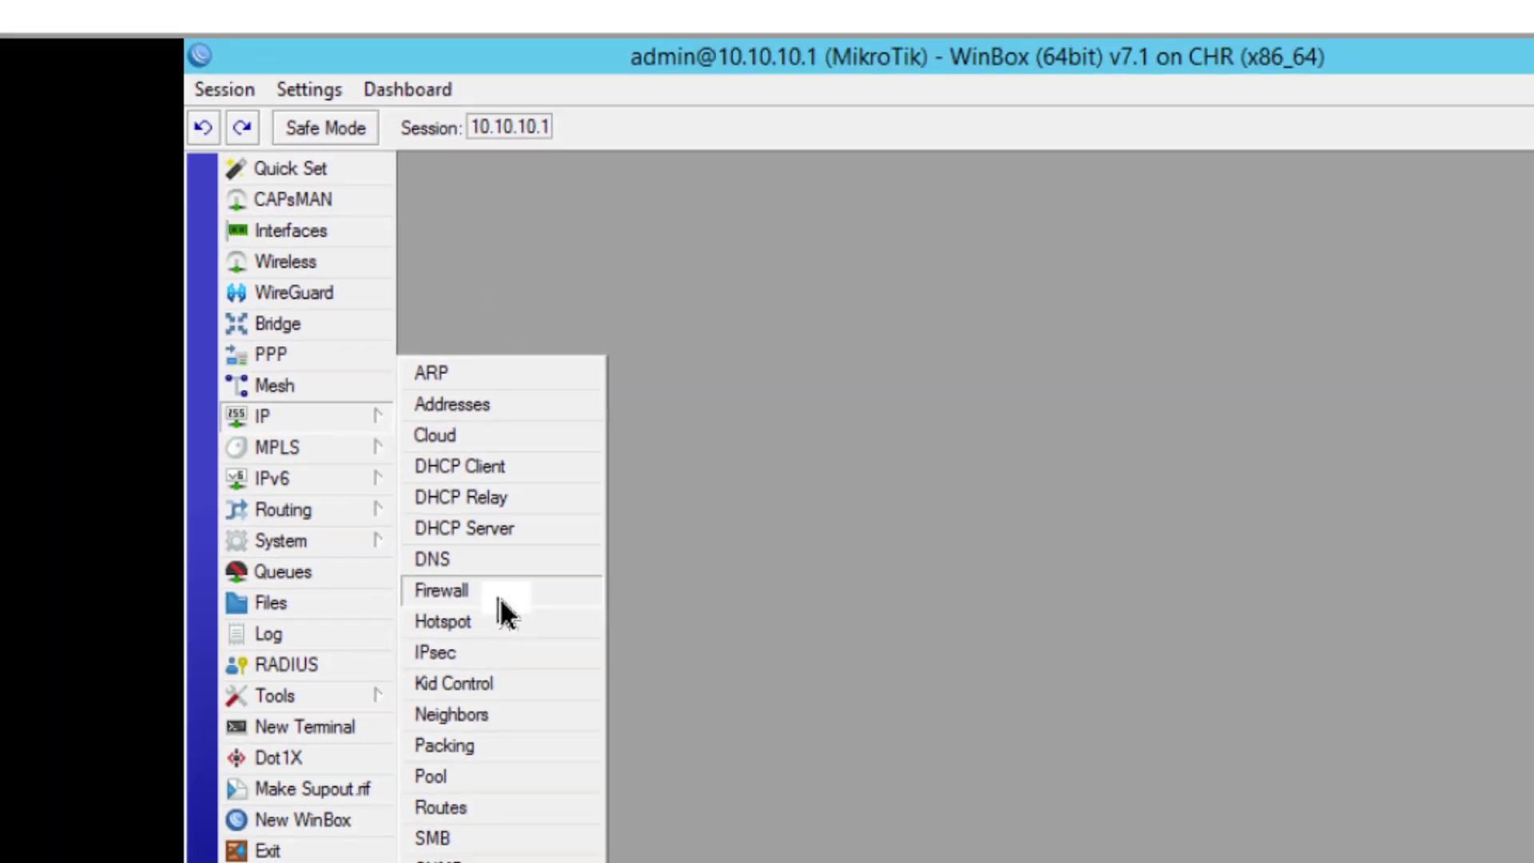
click(403, 648)
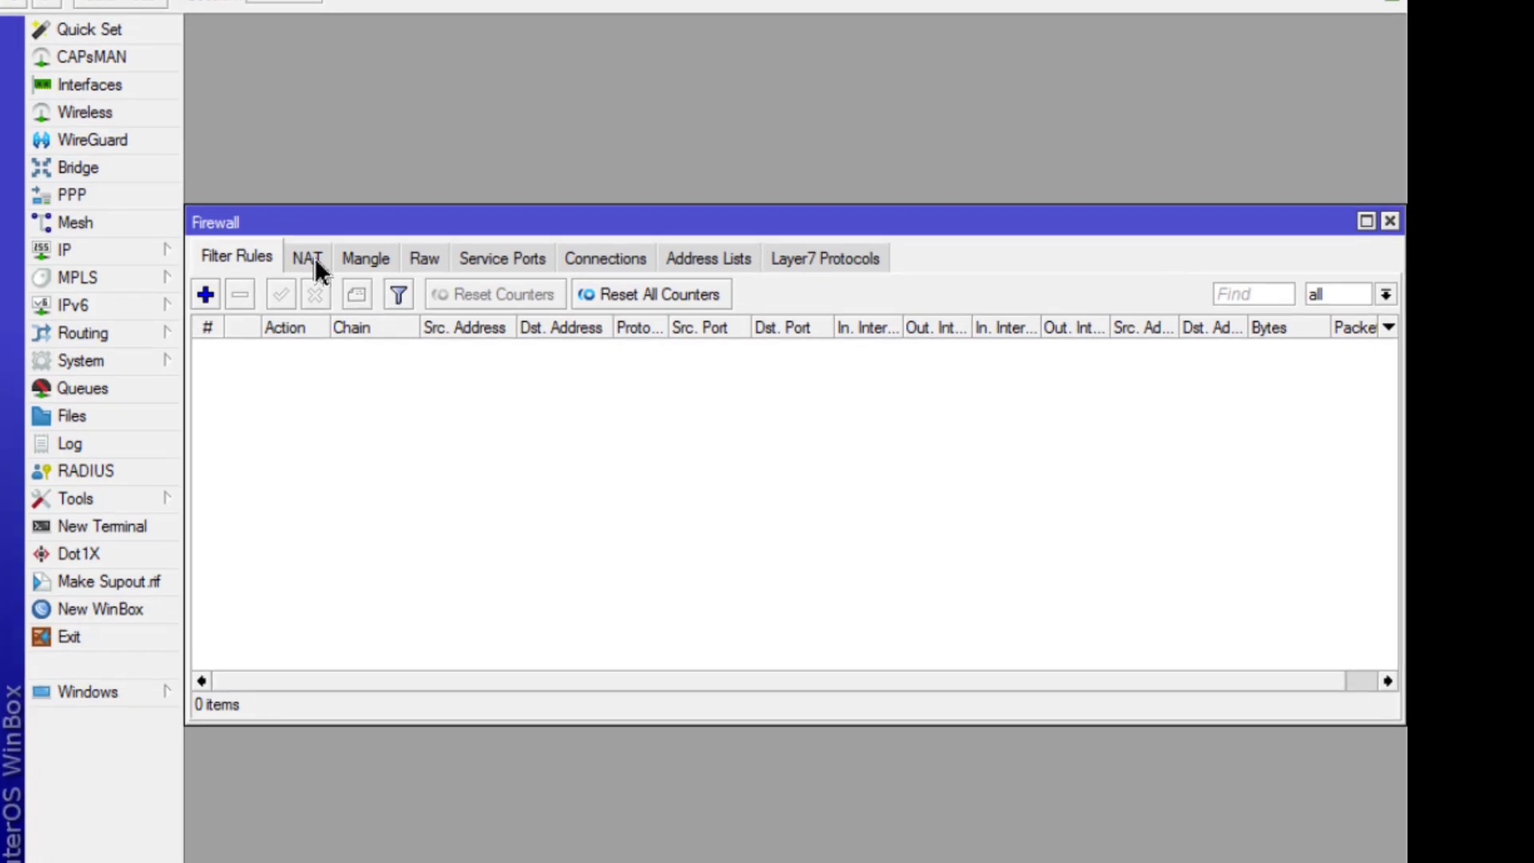
click(315, 257)
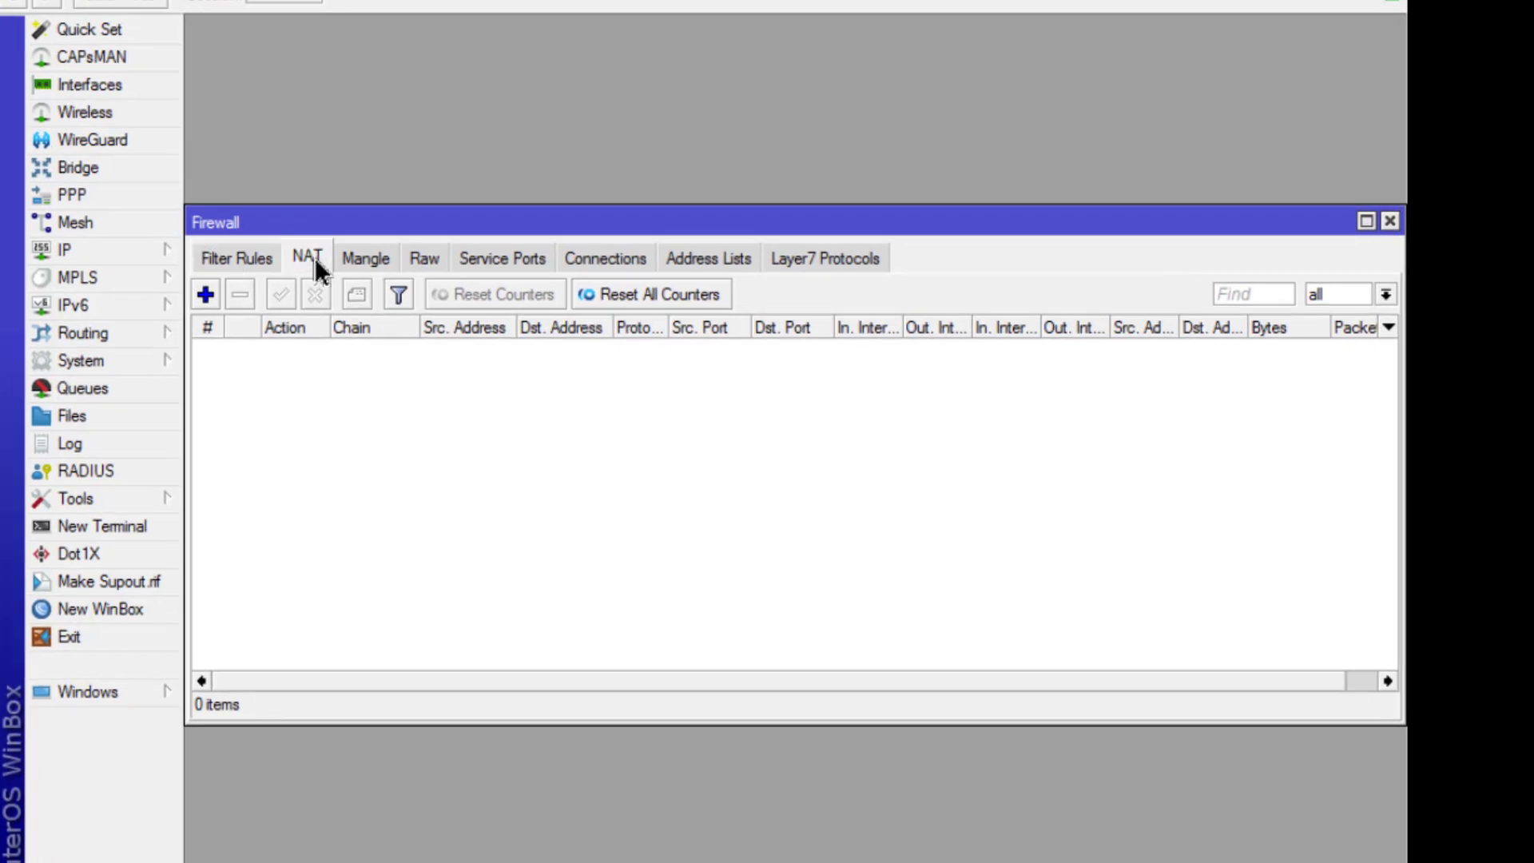
click(207, 297)
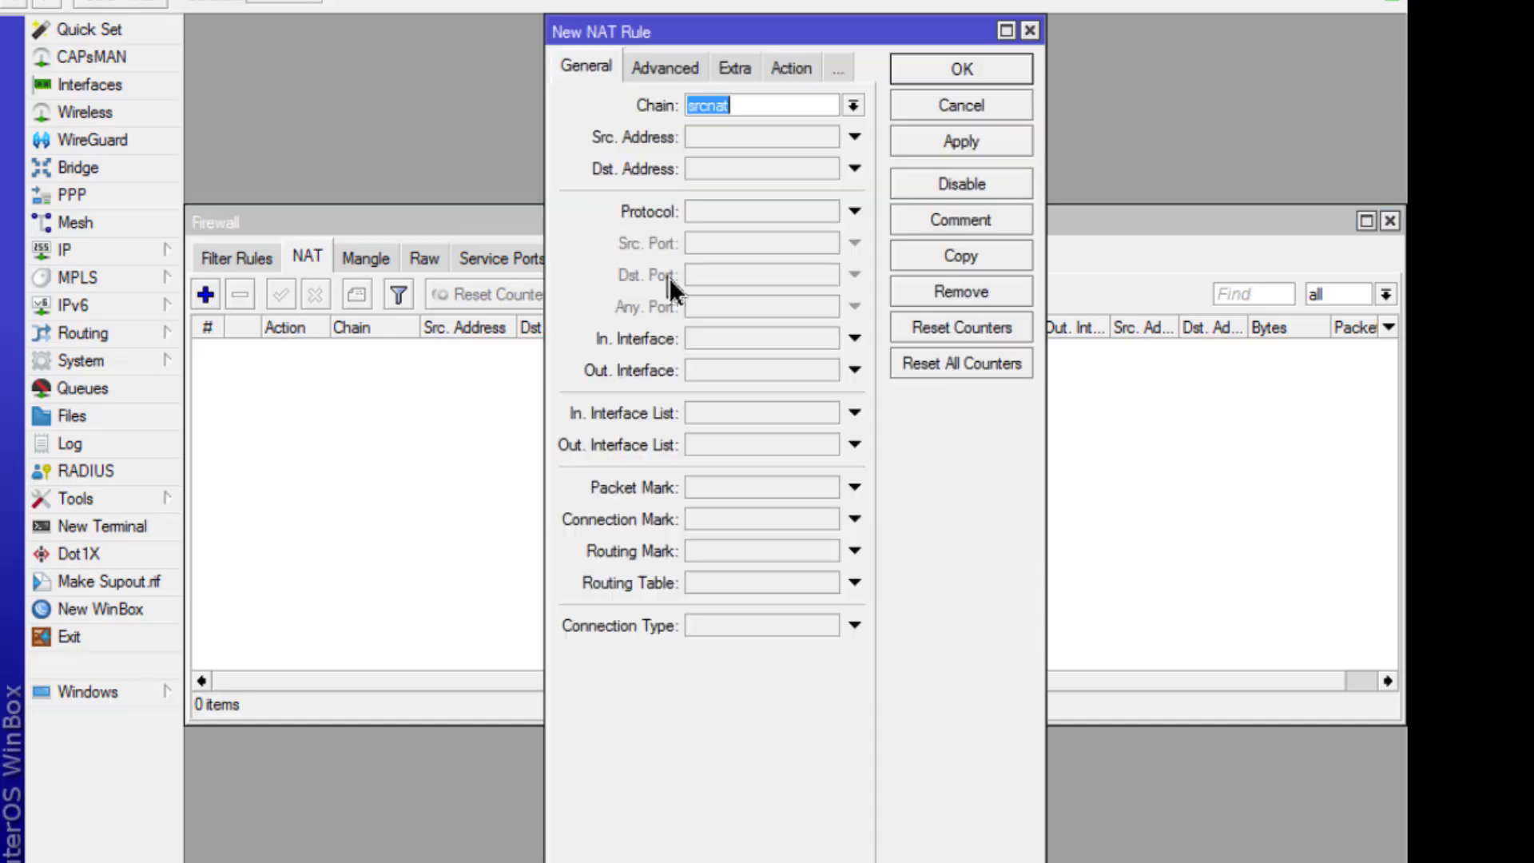
click(760, 105)
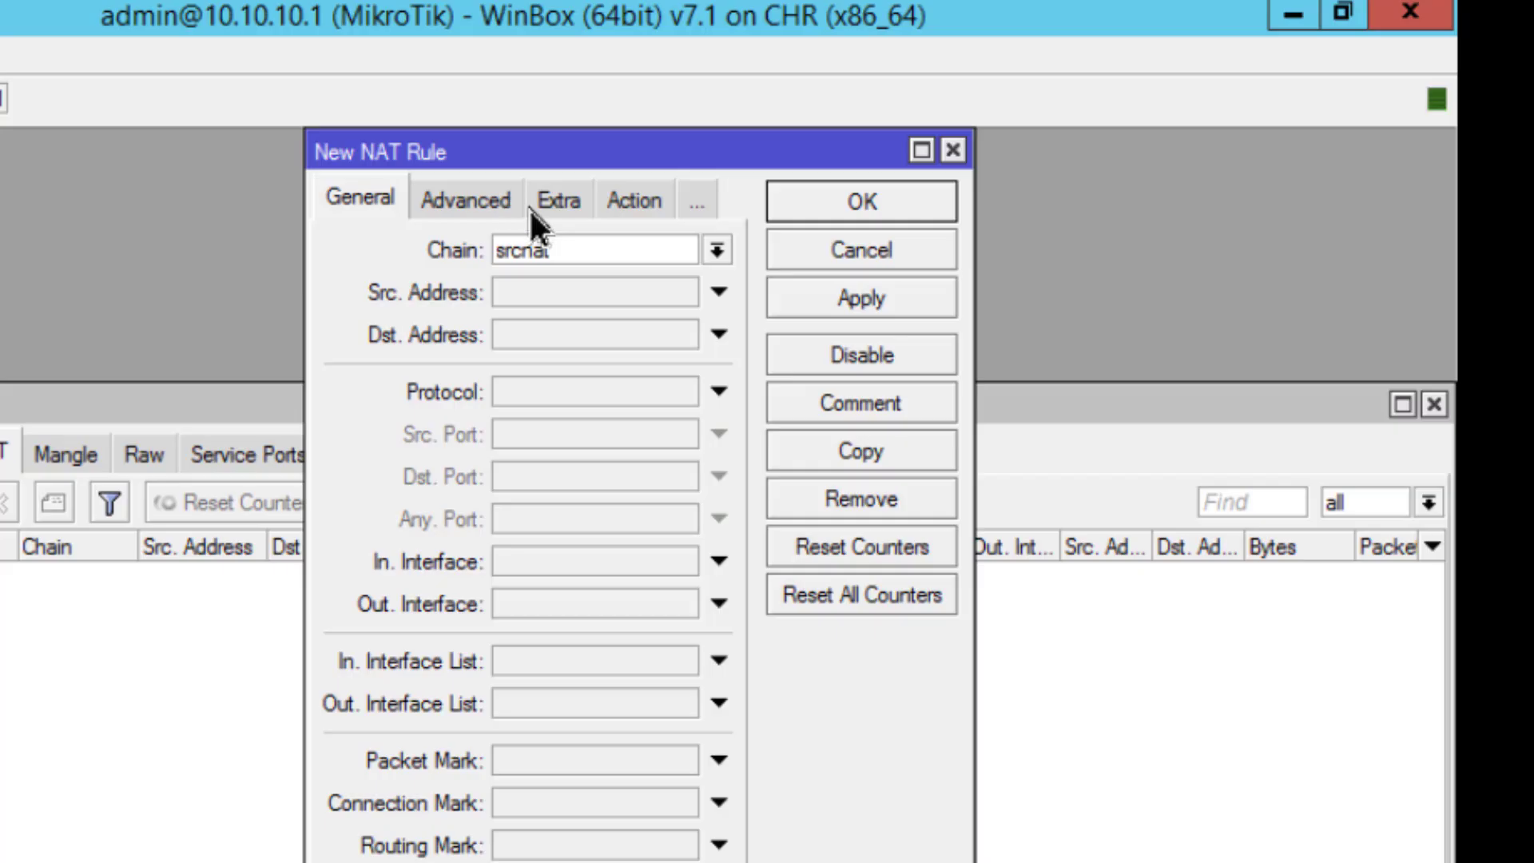
Set the new NAT rule's action to masquerade, then apply and save the rule
click(631, 208)
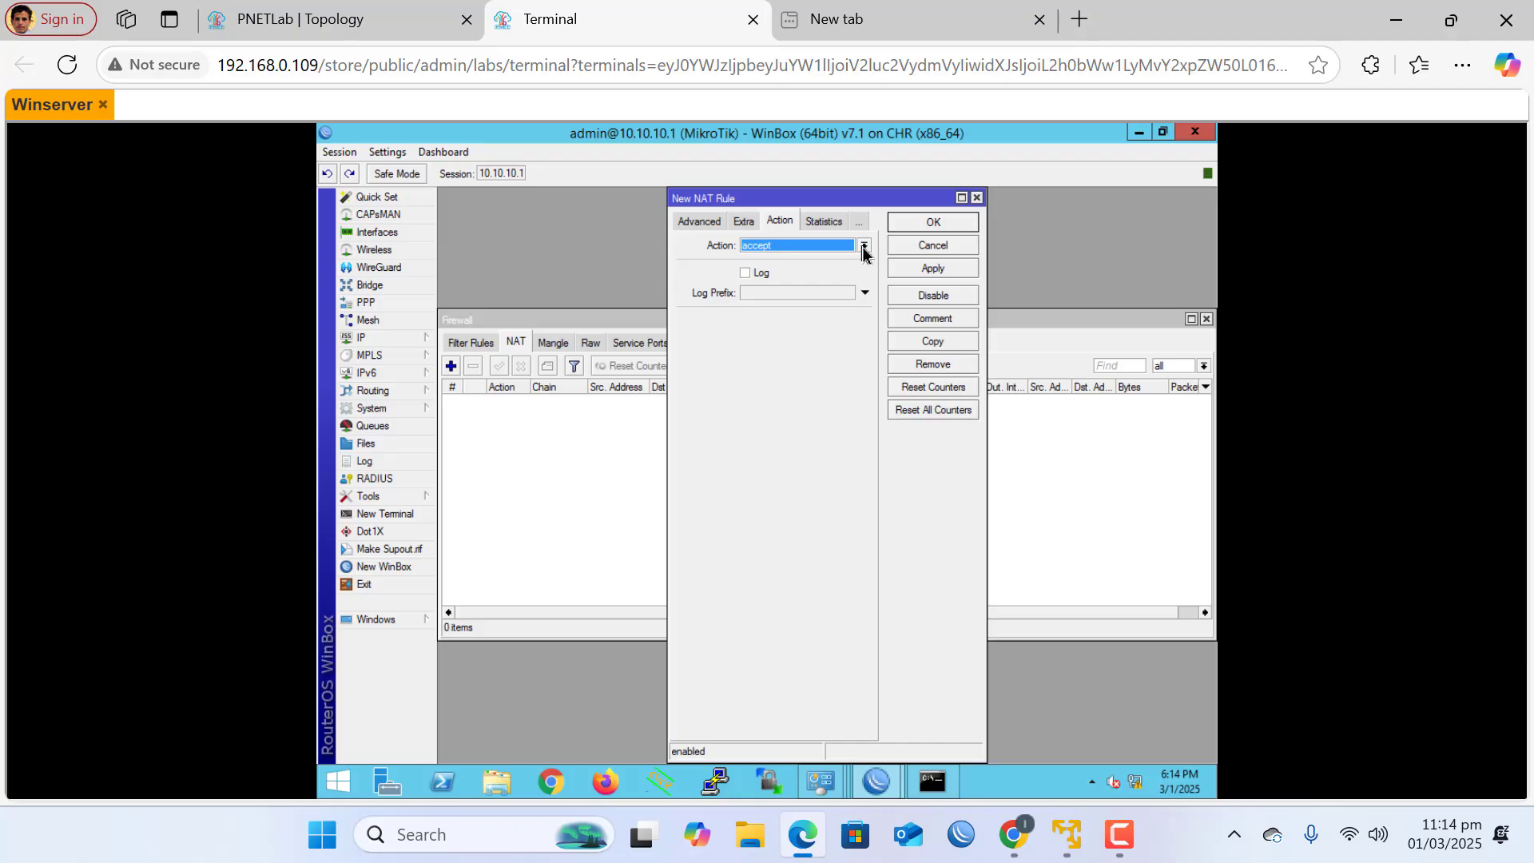
click(716, 252)
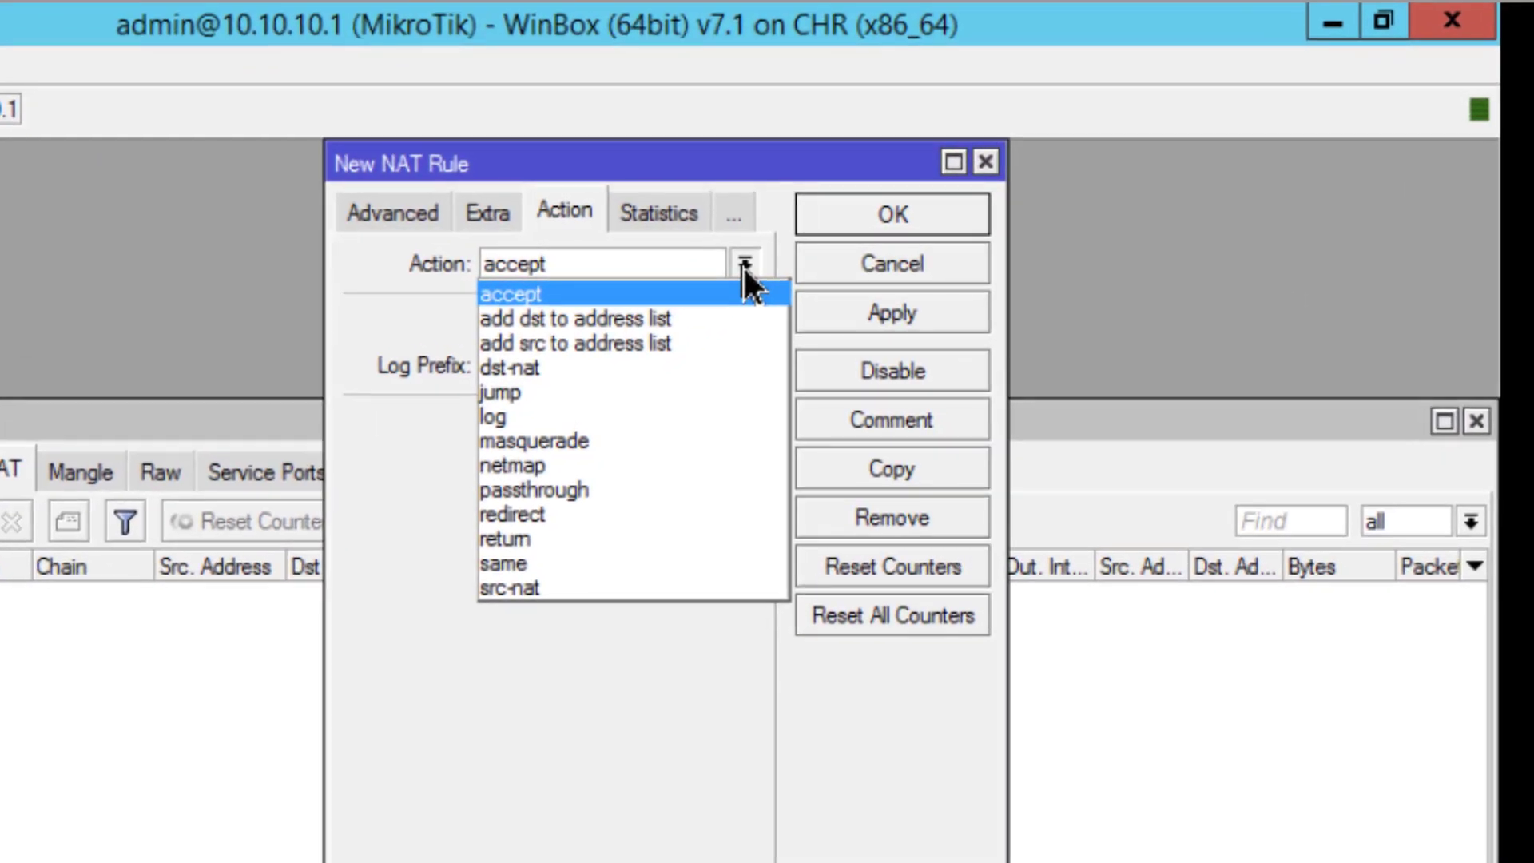
key(Down)
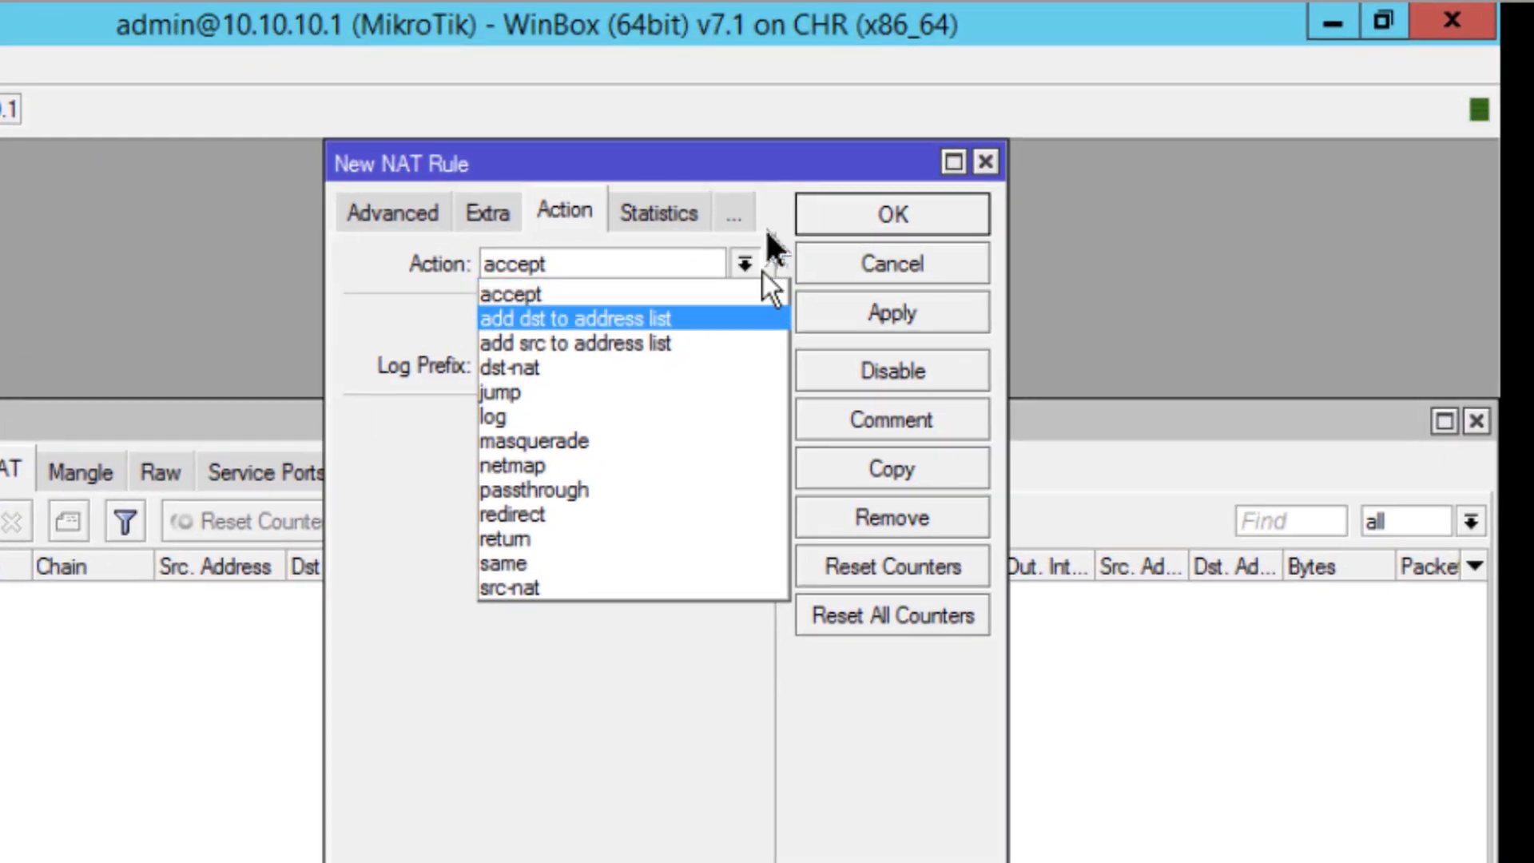
click(528, 443)
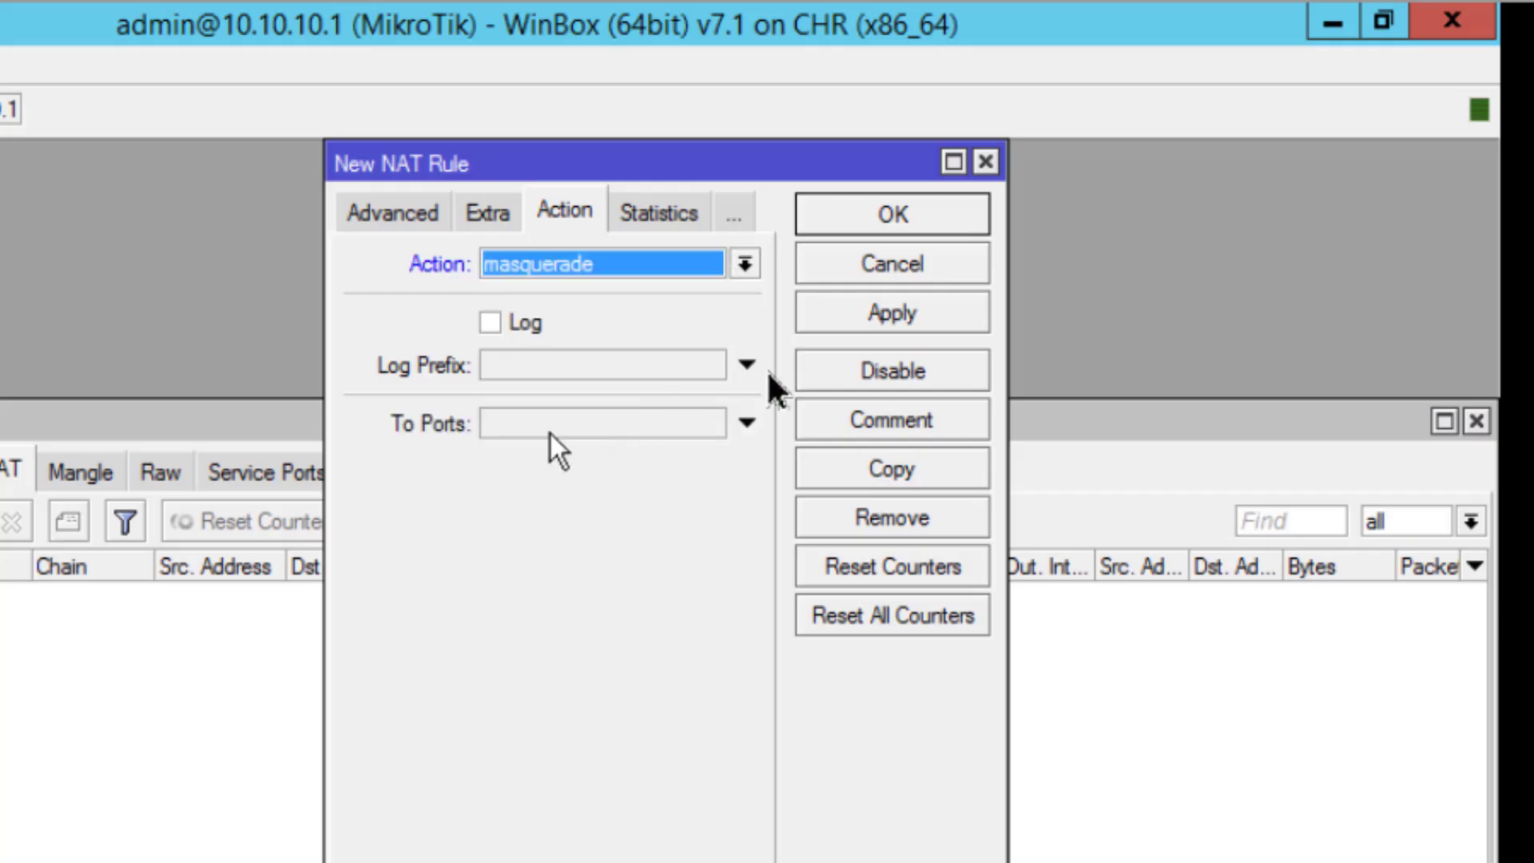
click(932, 314)
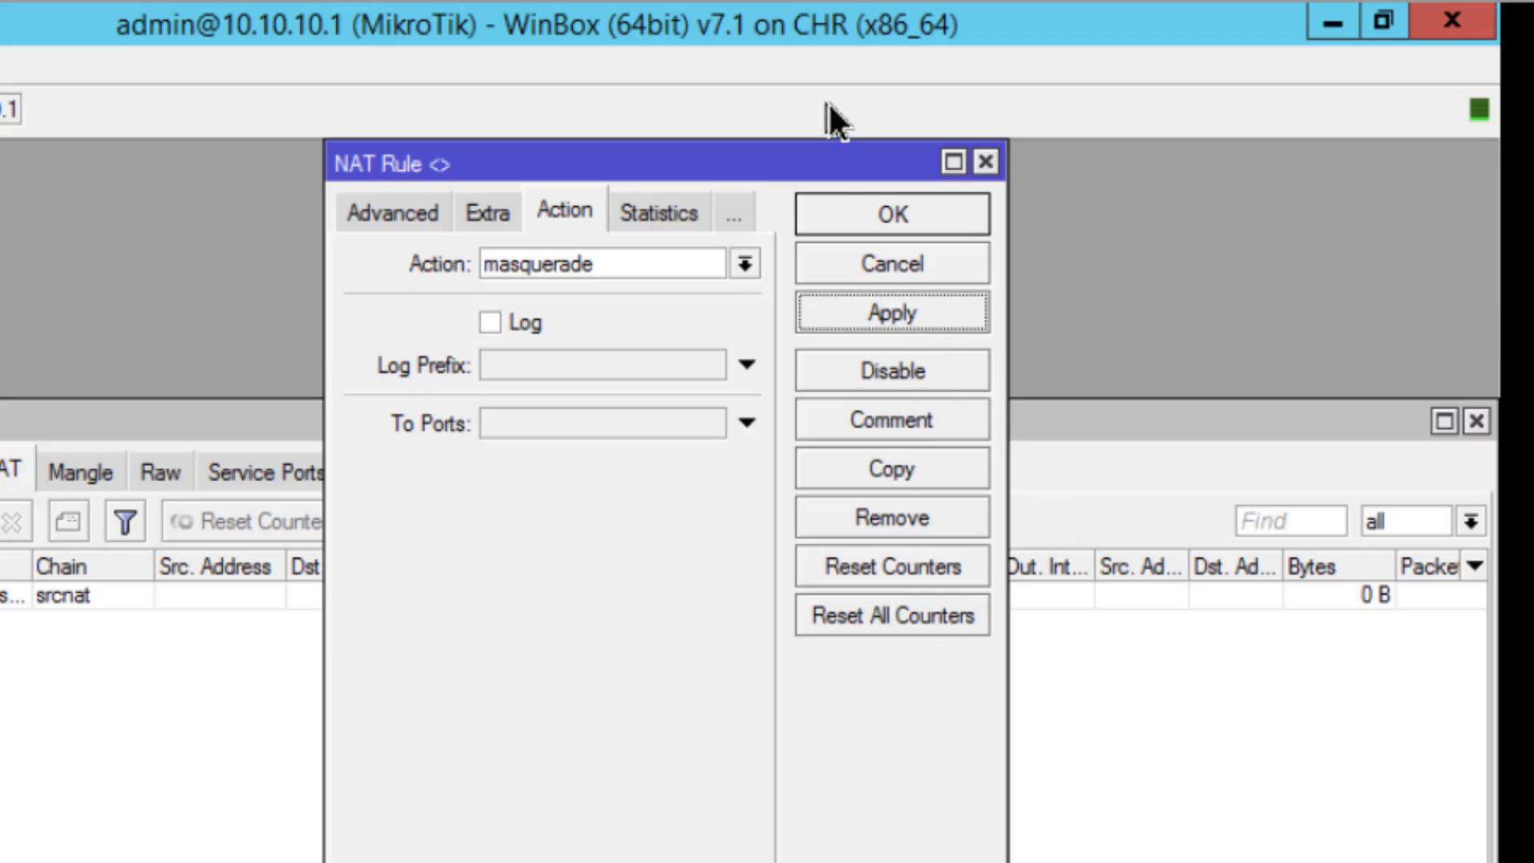
click(874, 225)
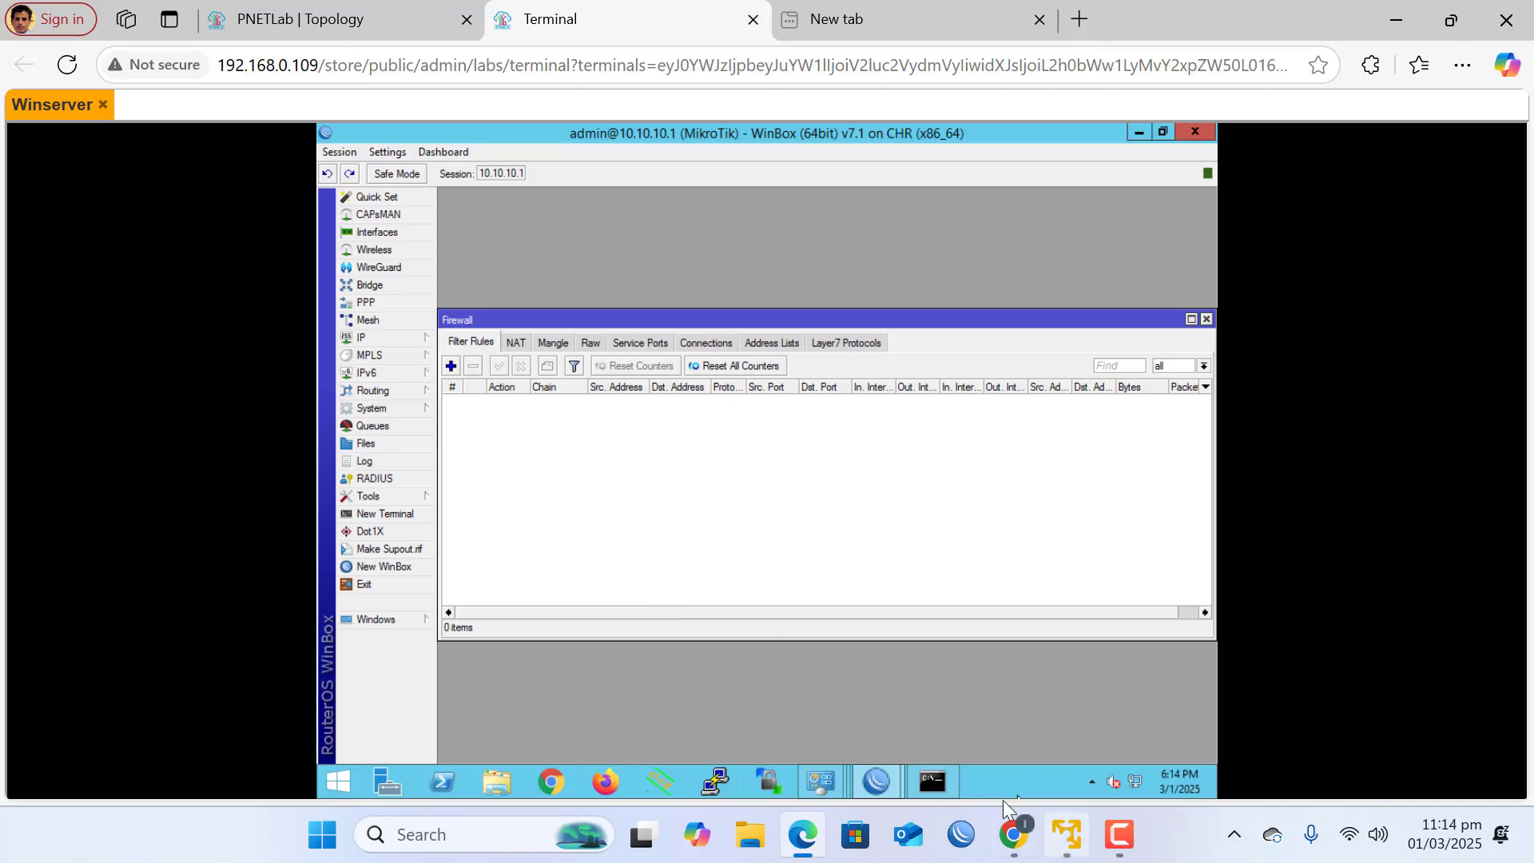
Switch to Winserver's command prompt and ping 8.8.8.8 to test internet connectivity
click(941, 787)
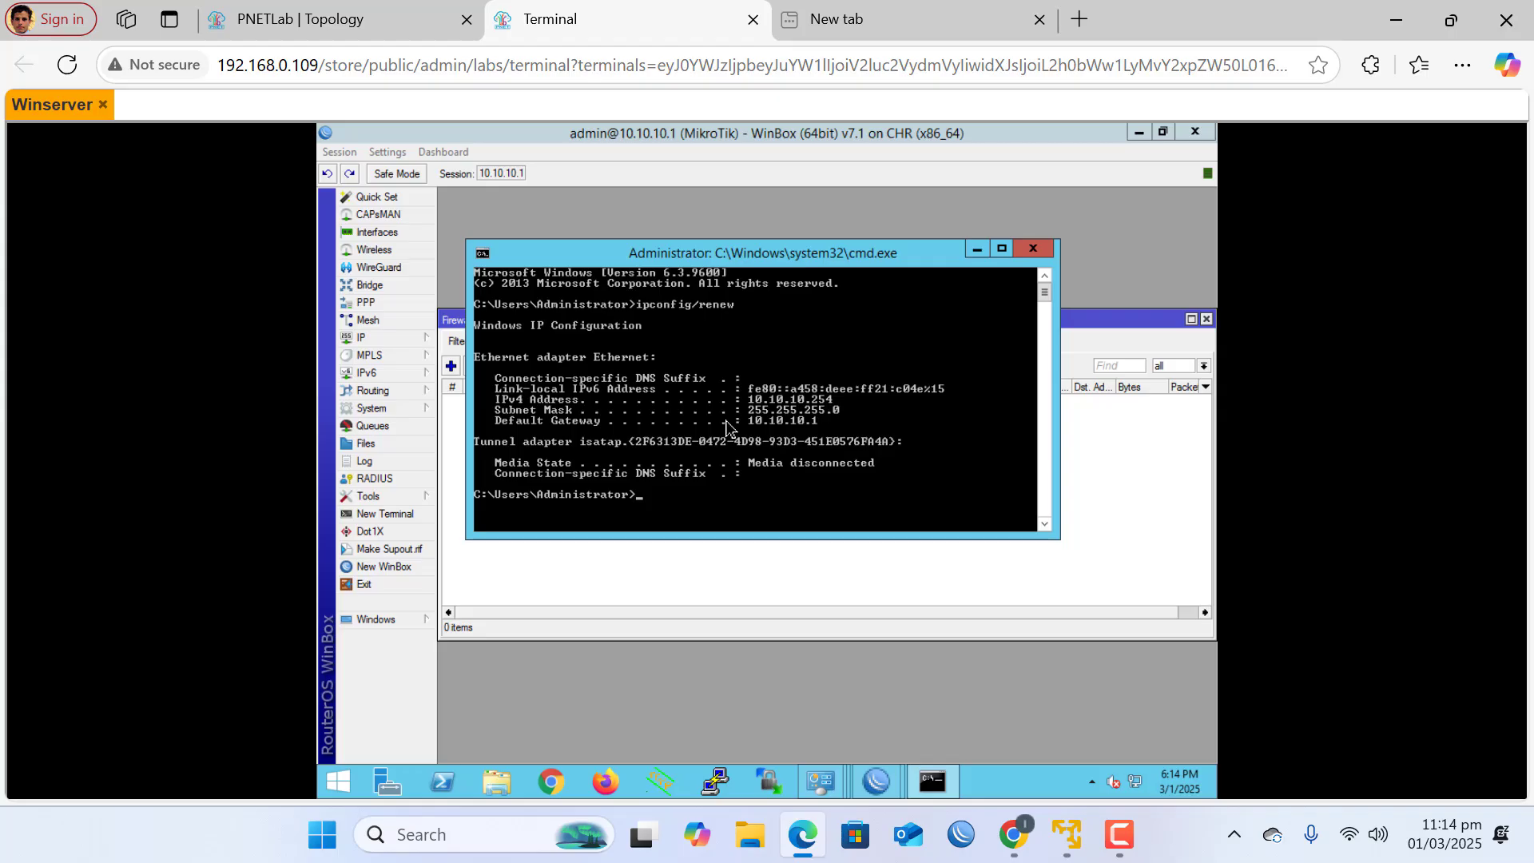
text(ping)
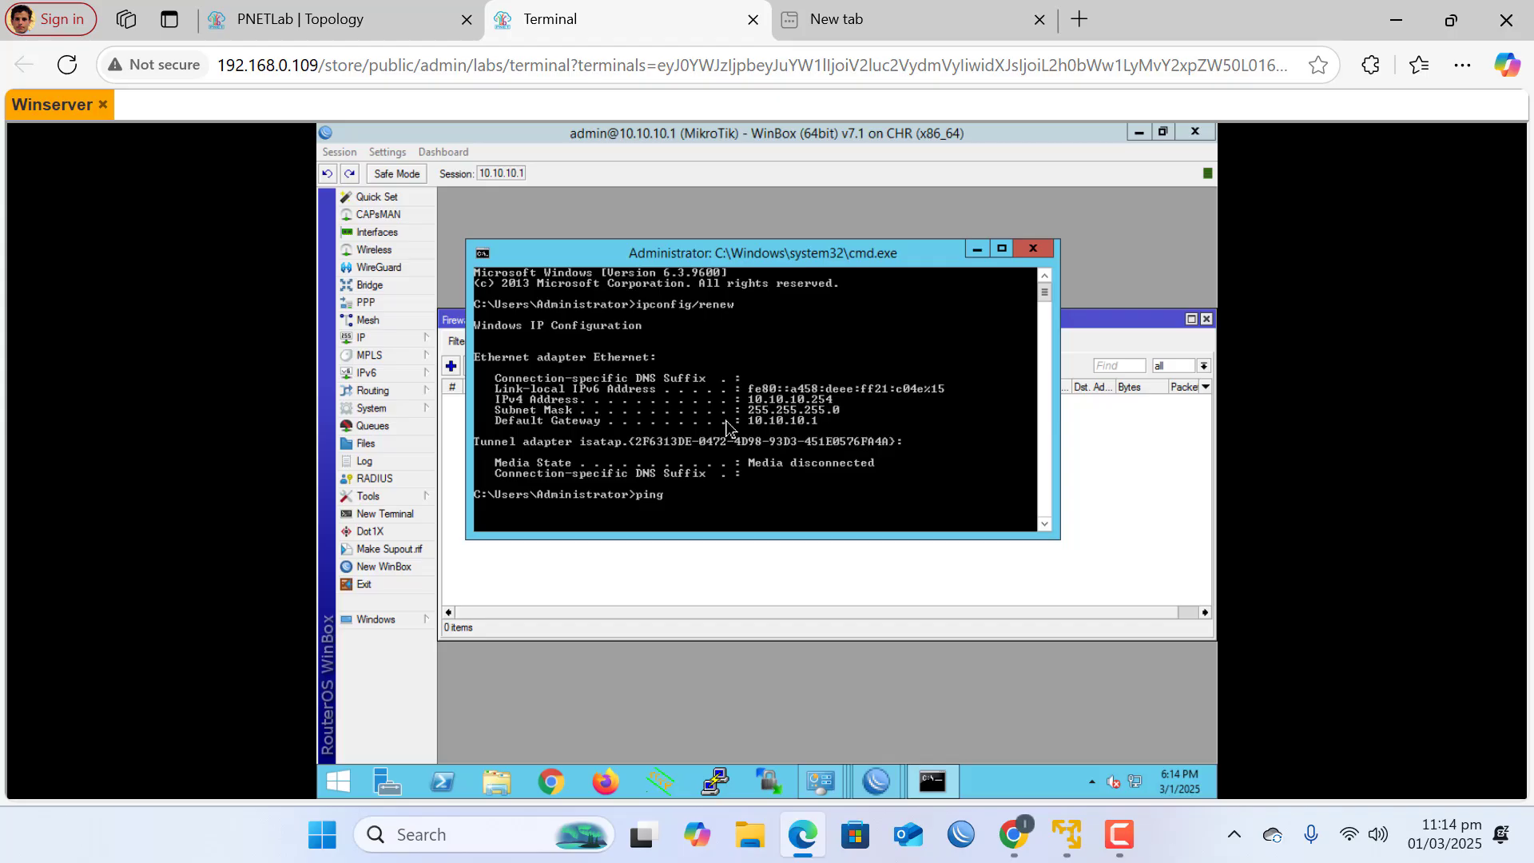
text( 8.8.8.8)
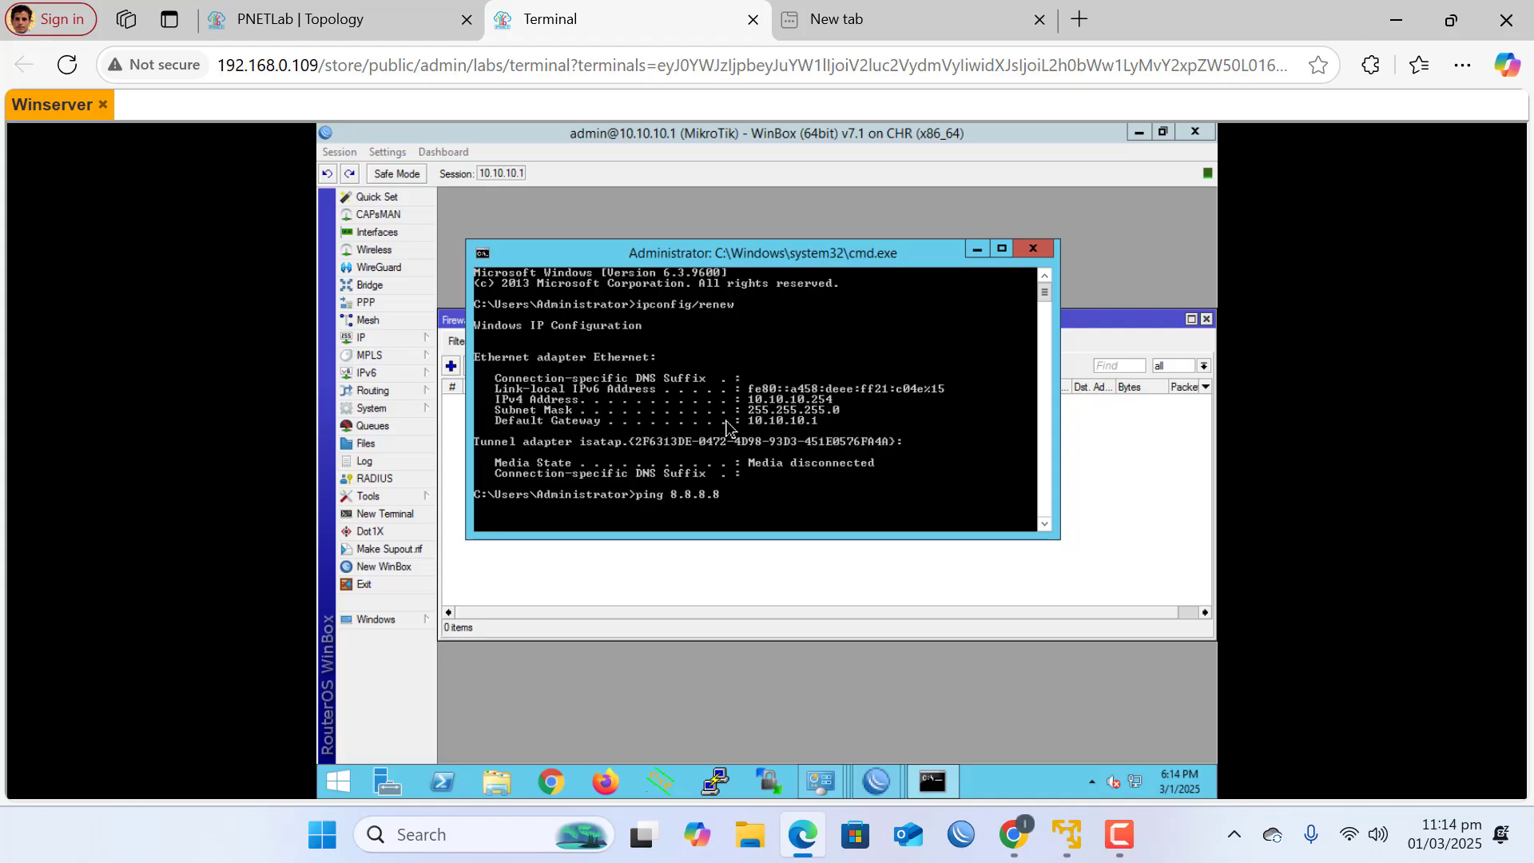
key(Return)
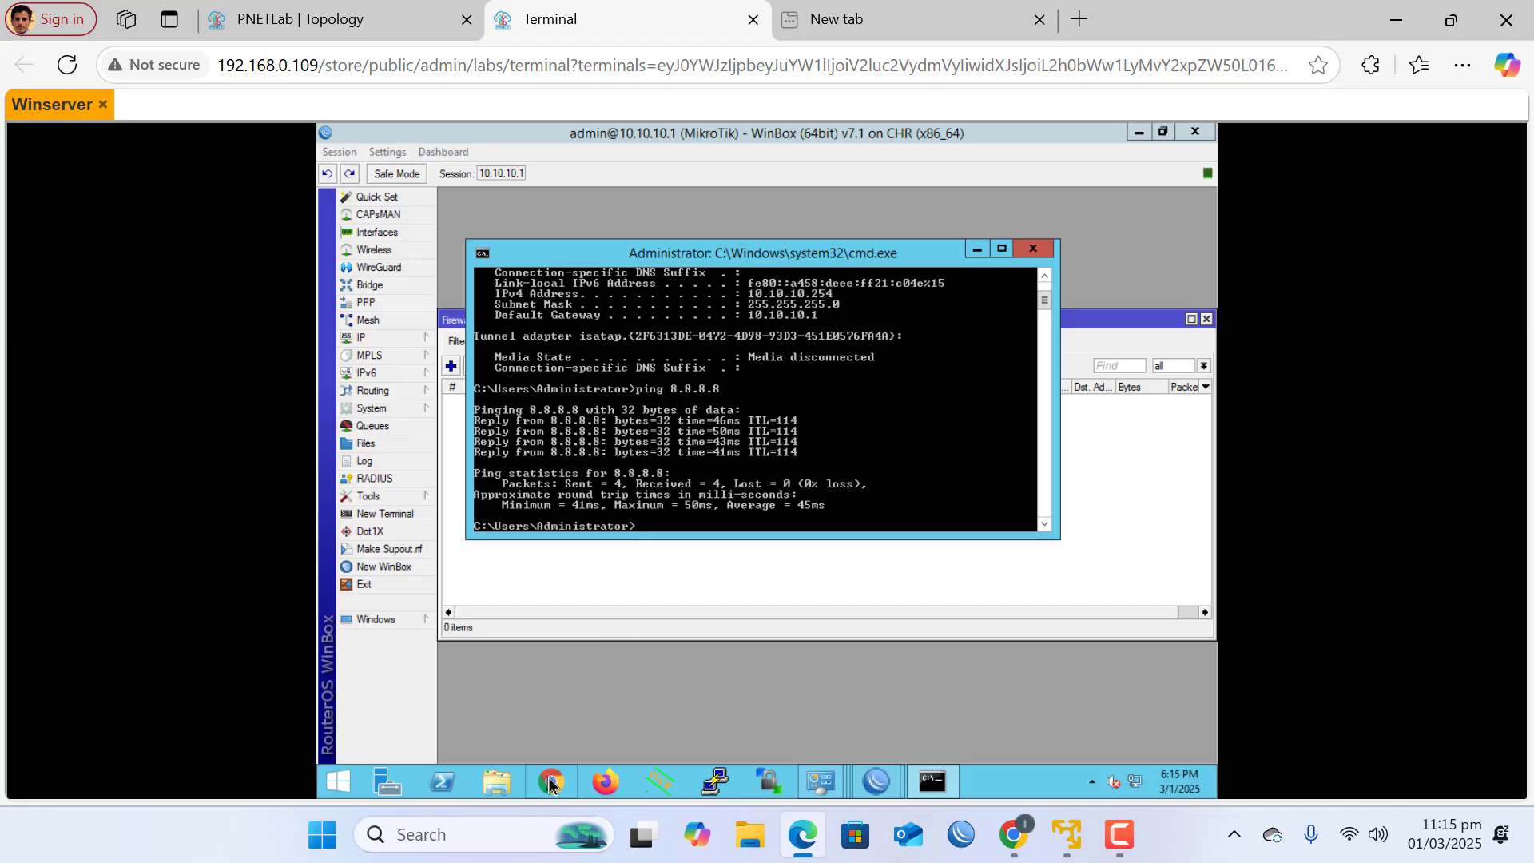
Switch to Chrome on Winserver, search for youtube, and look through the results to check web access
click(661, 779)
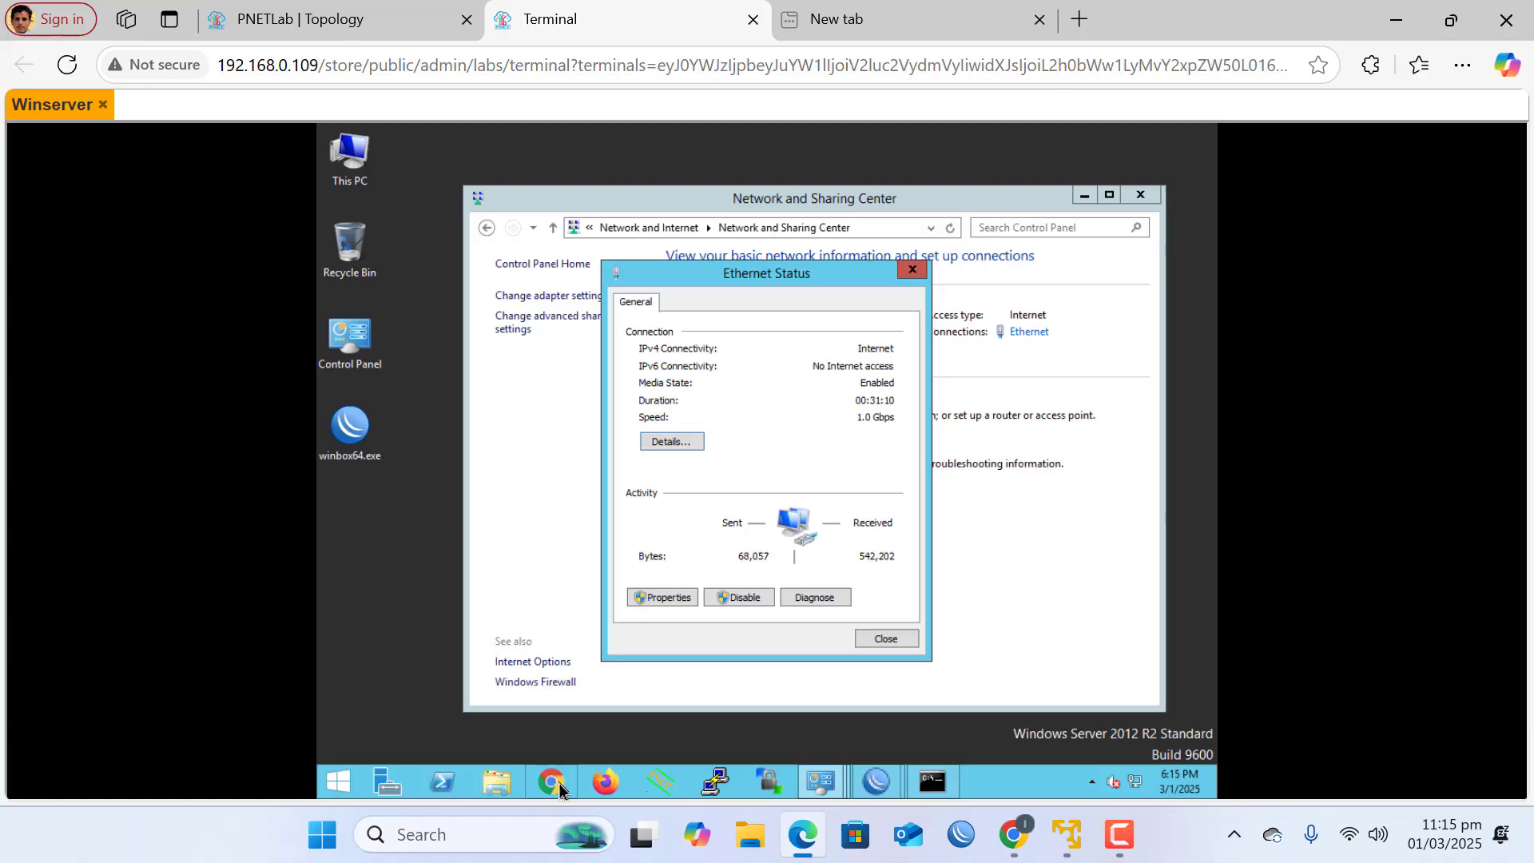
click(562, 790)
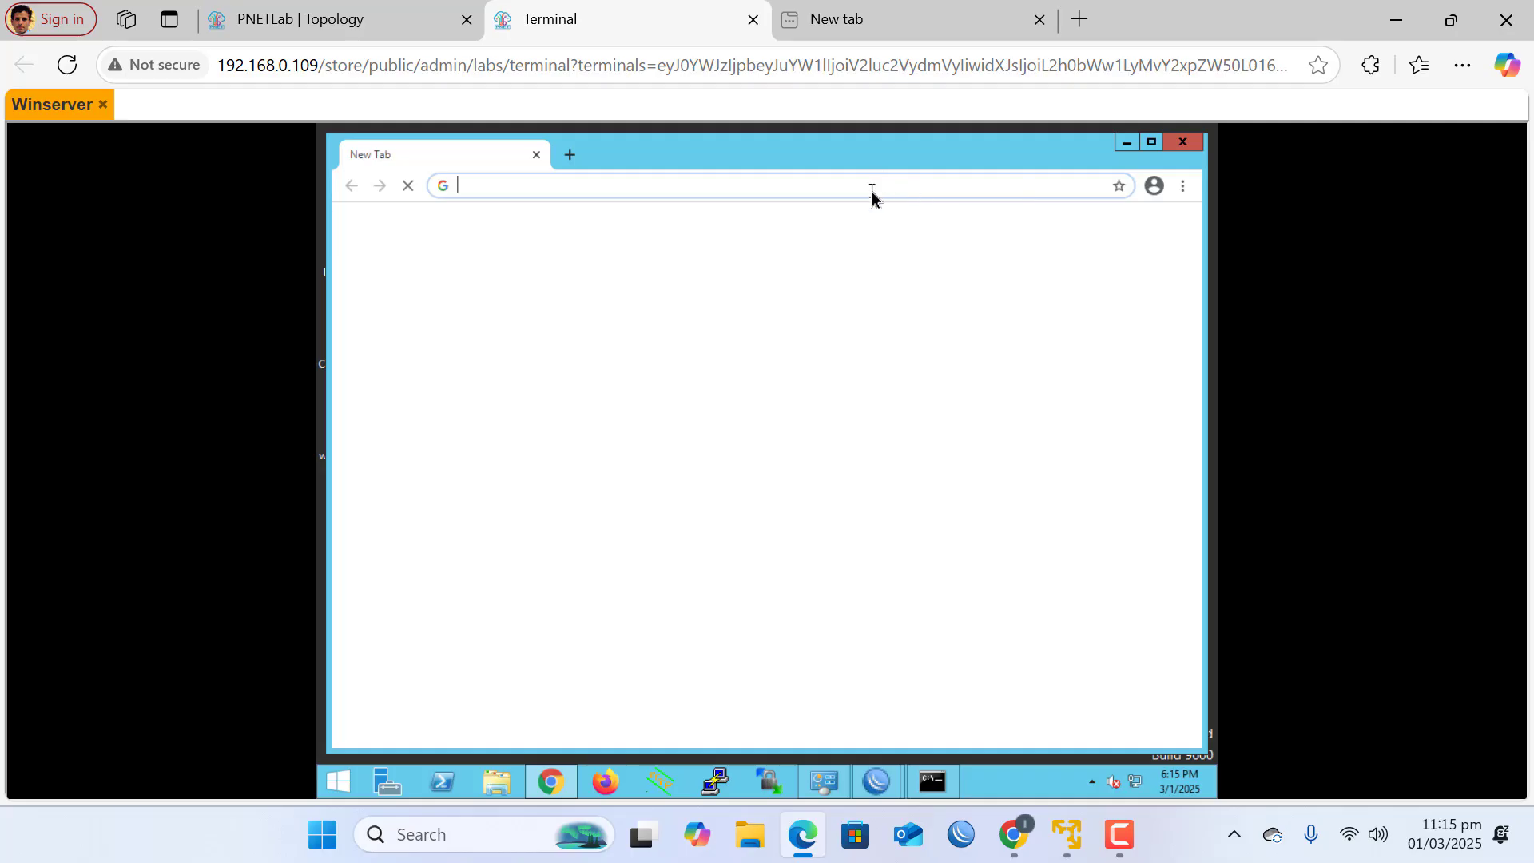
text(youtube)
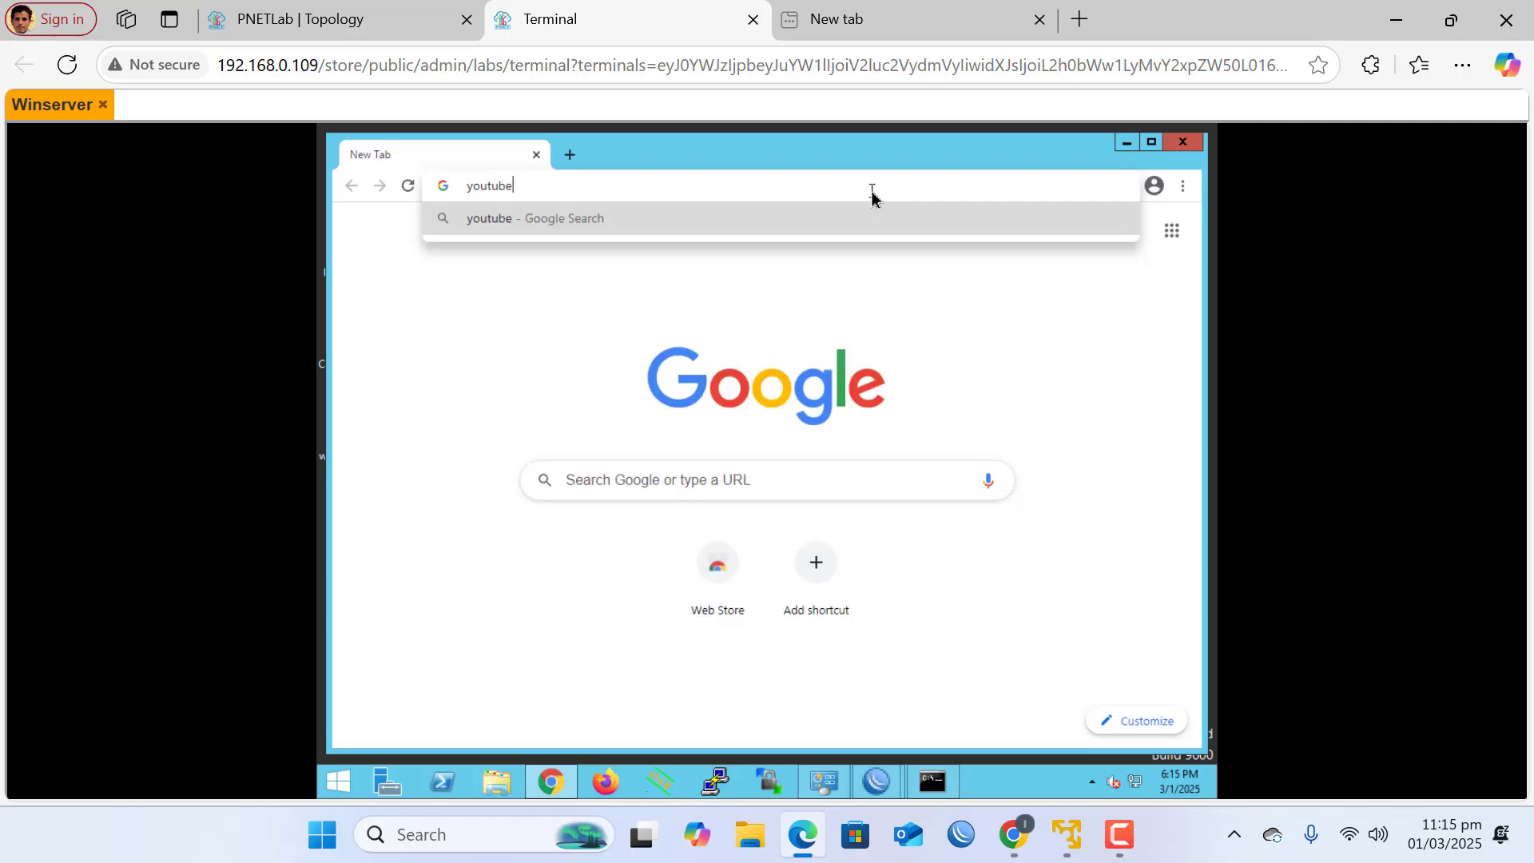
key(Return)
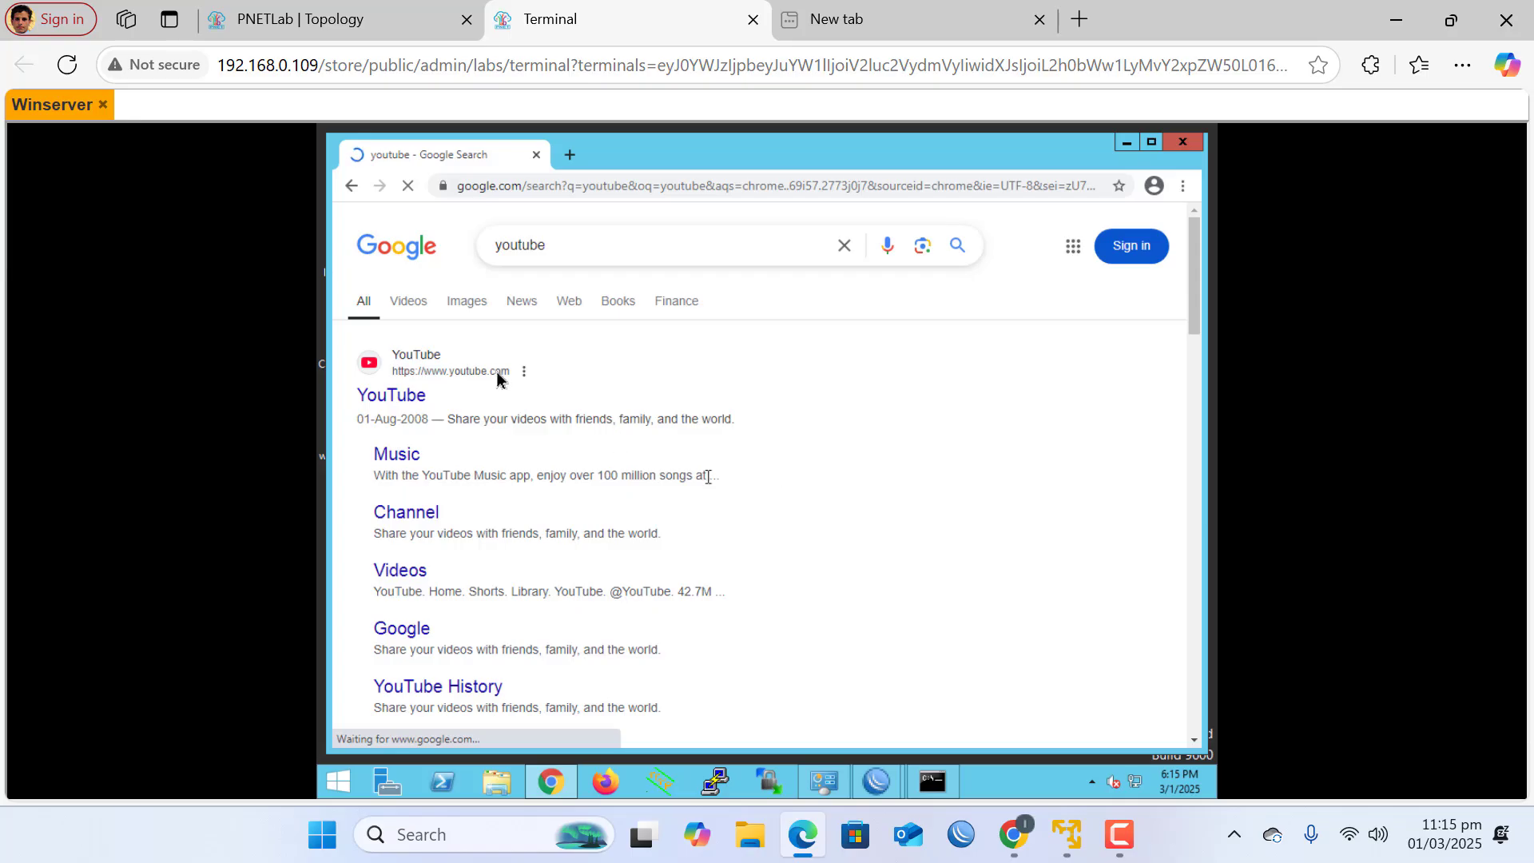
scroll(550, 493, down, 15)
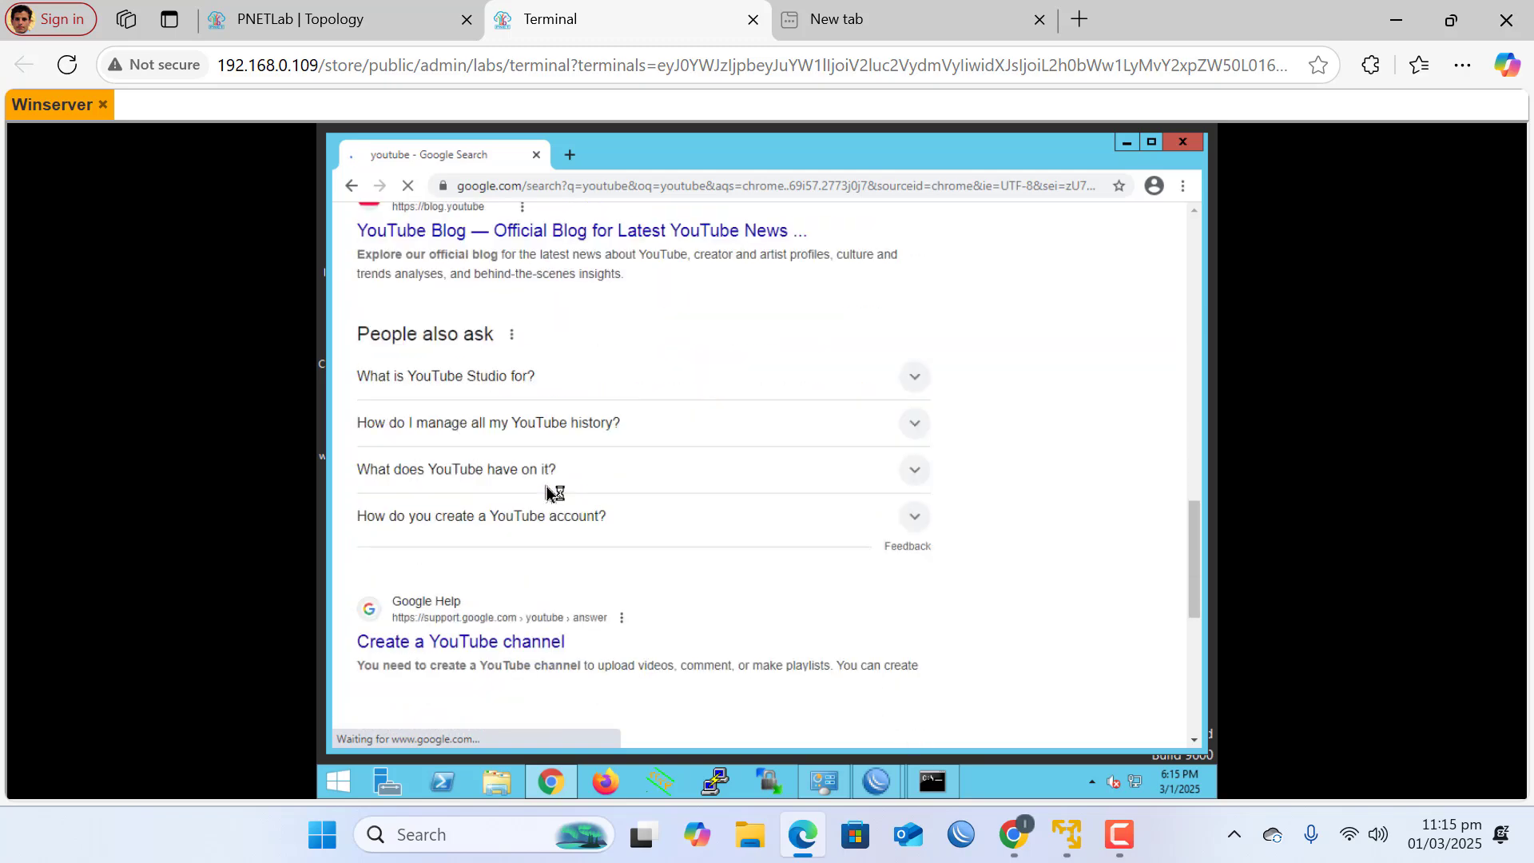
scroll(550, 493, up, 10)
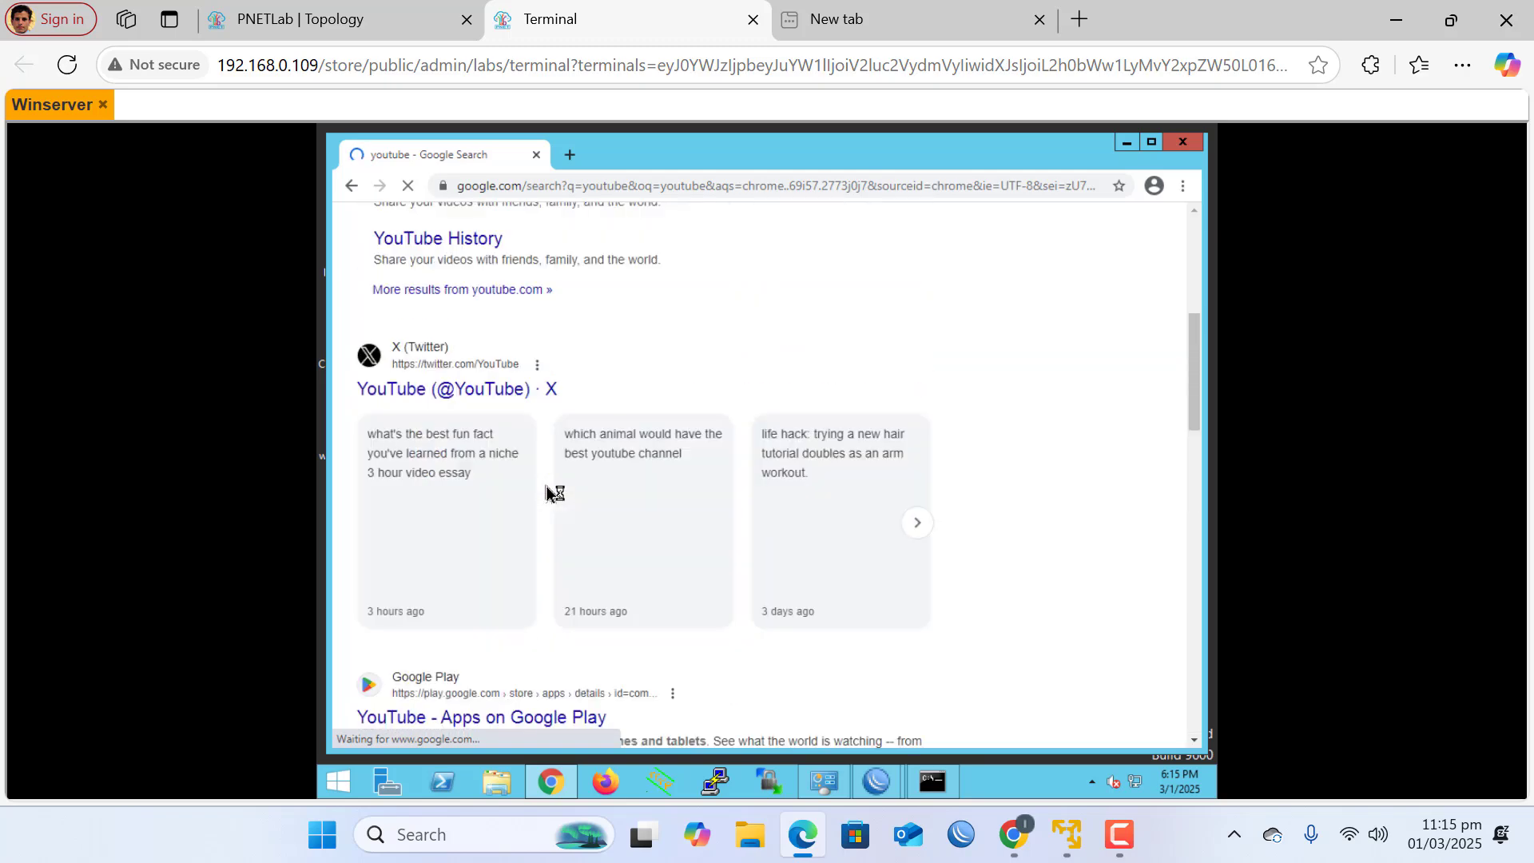
scroll(550, 493, up, 6)
scroll(550, 493, down, 3)
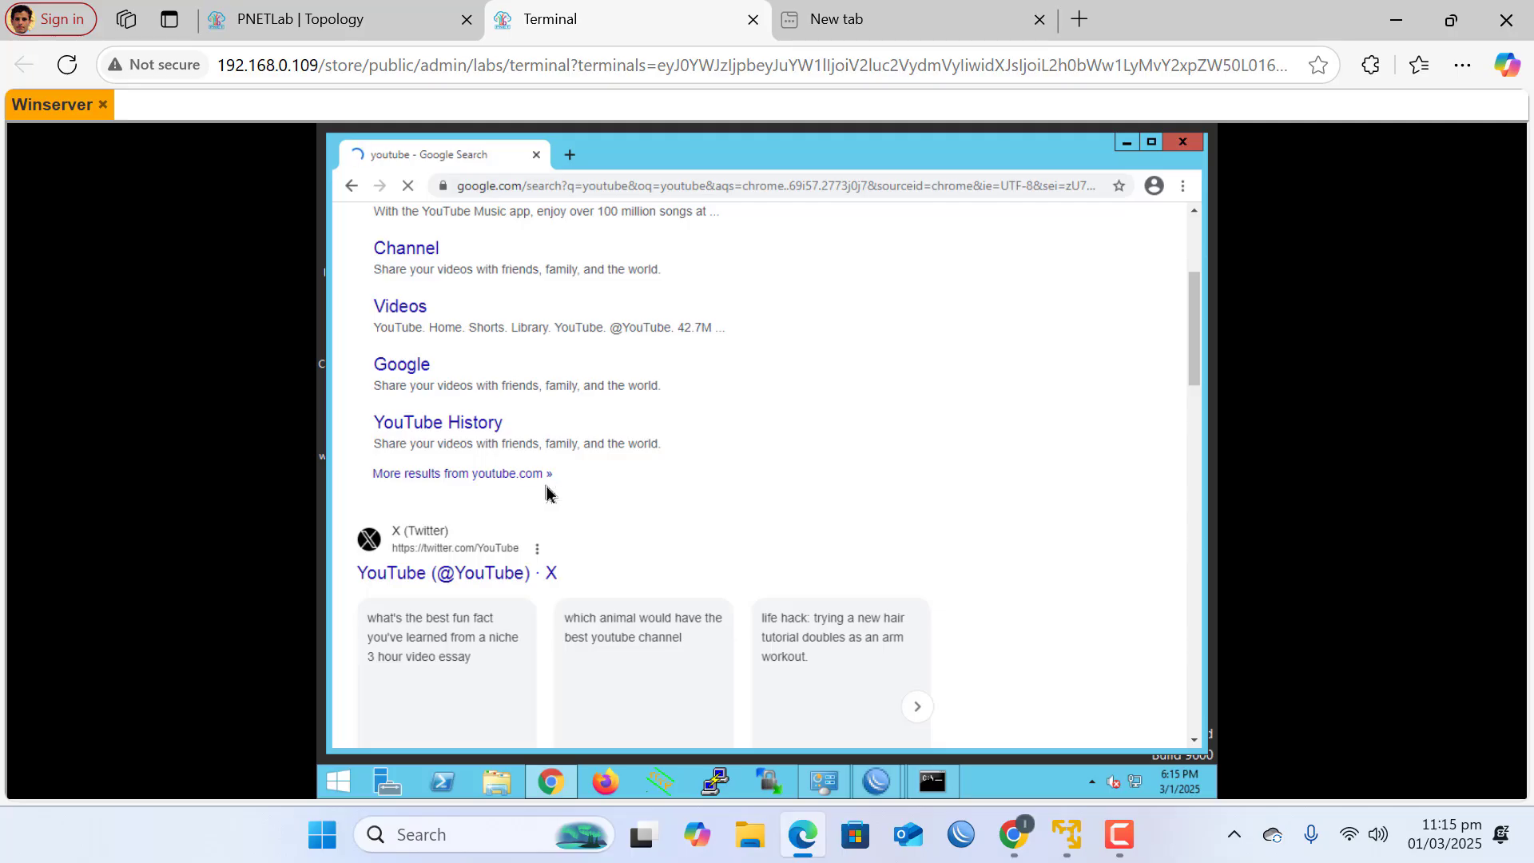
scroll(550, 493, up, 3)
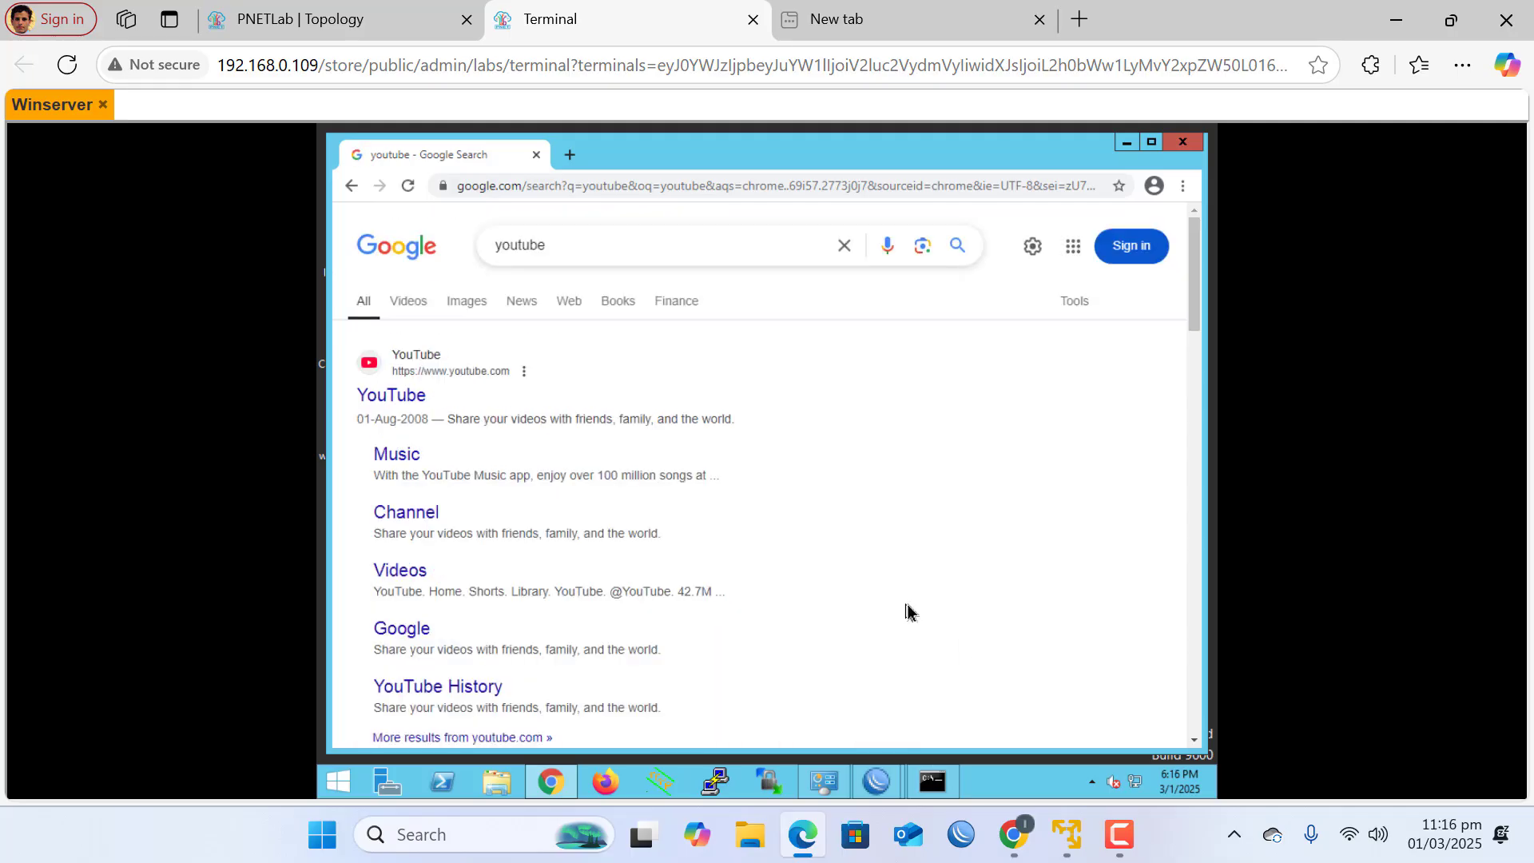
Switch back to the WinBox session for 10.10.10.1 and close the Firewall window
click(873, 782)
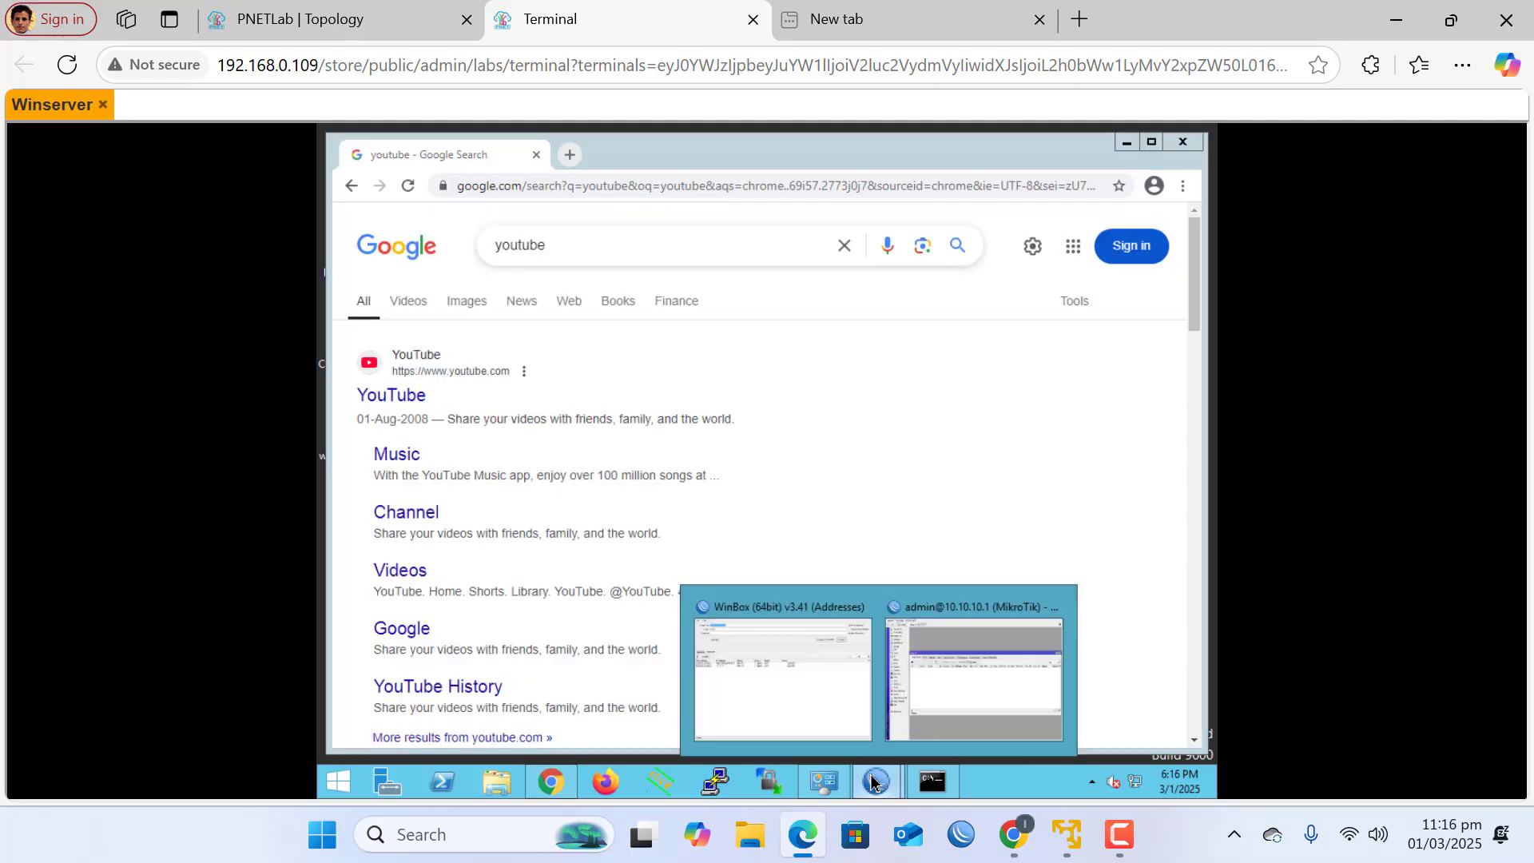
click(957, 671)
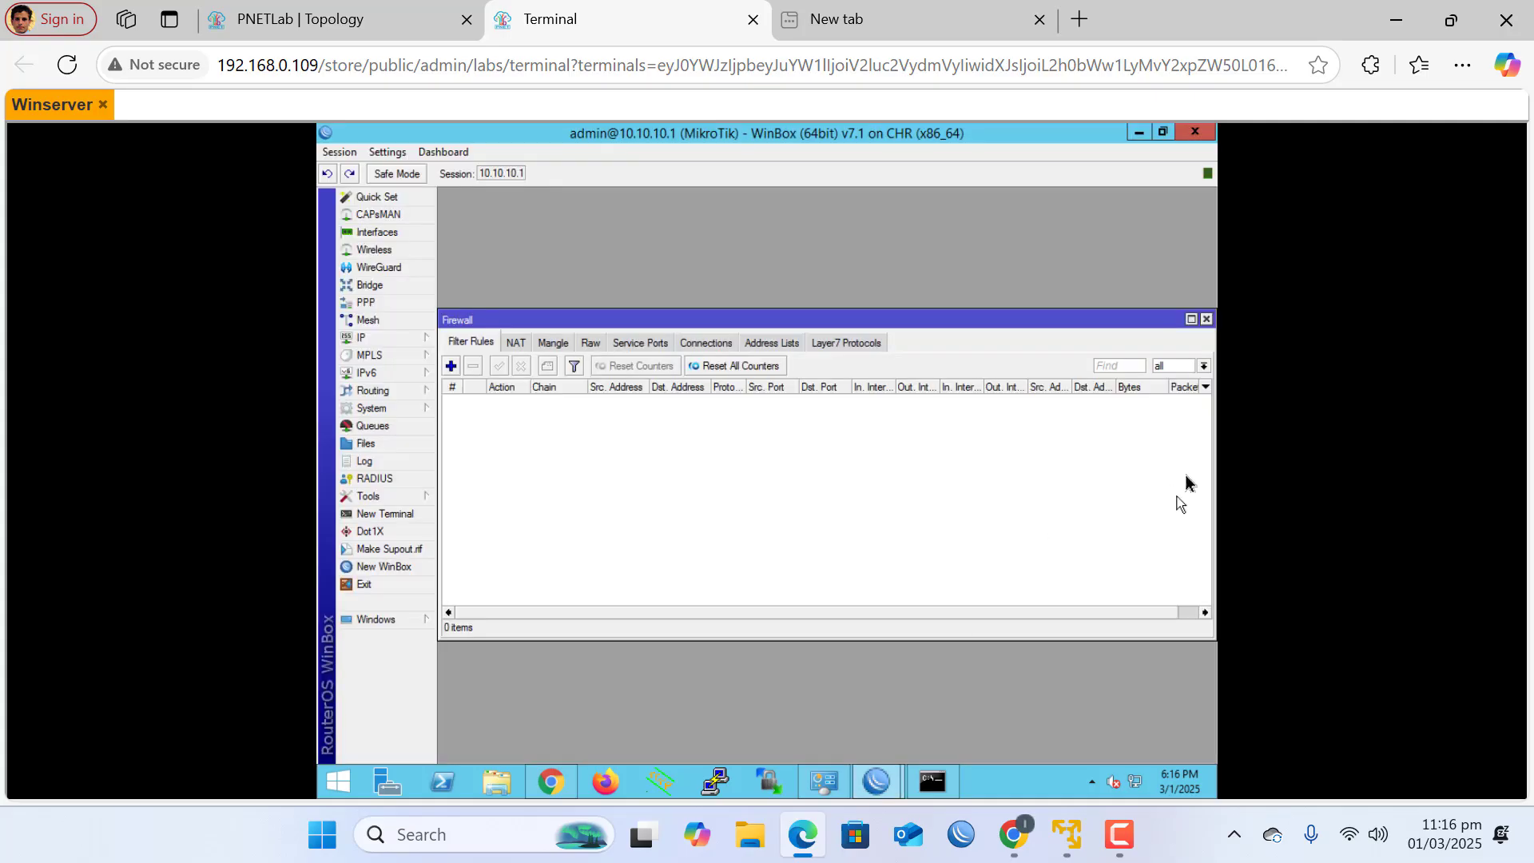
click(1205, 319)
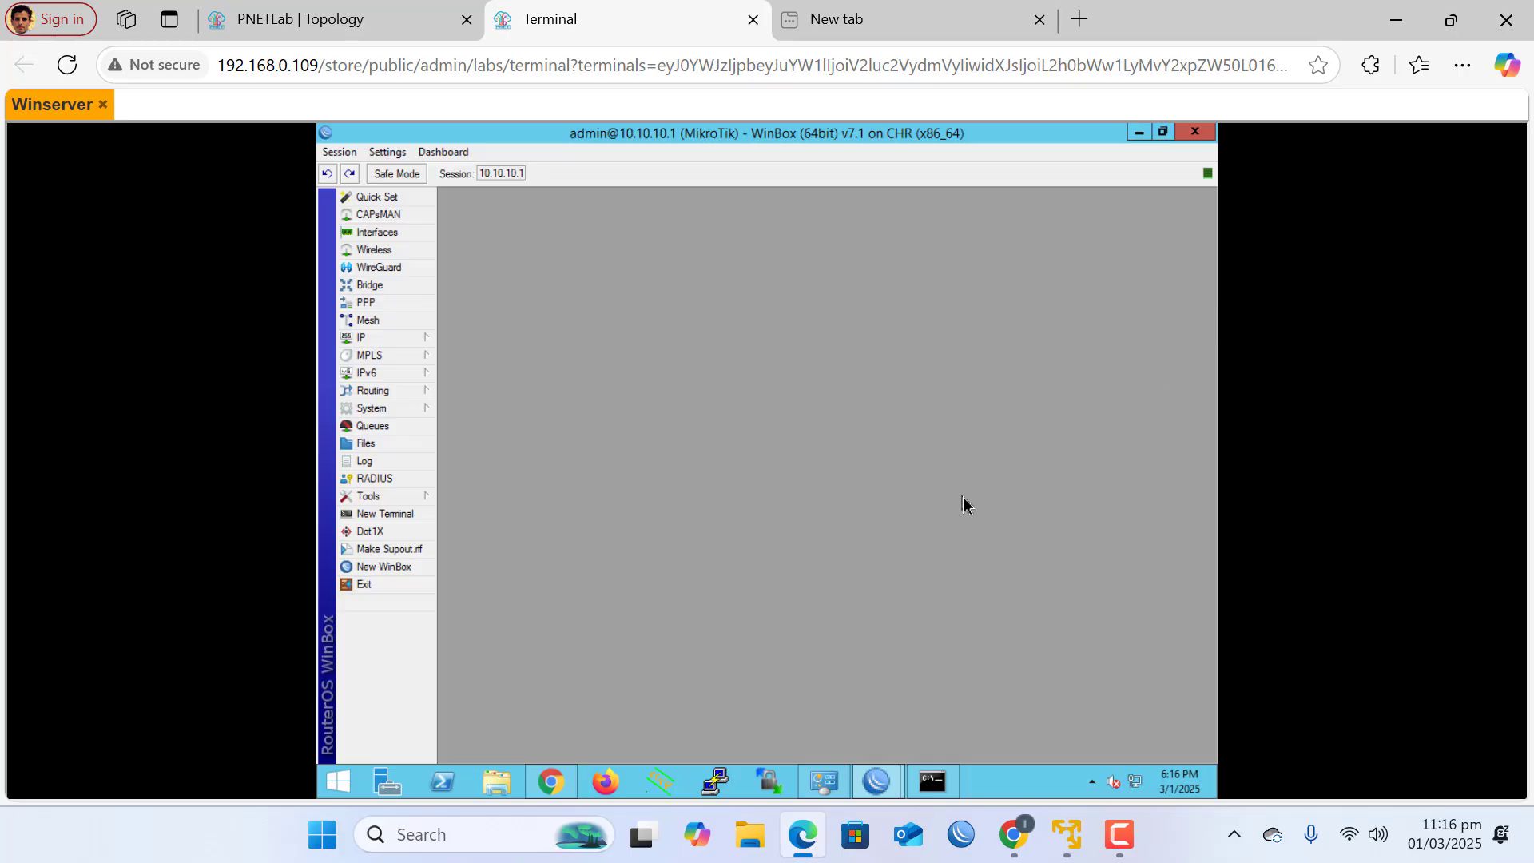